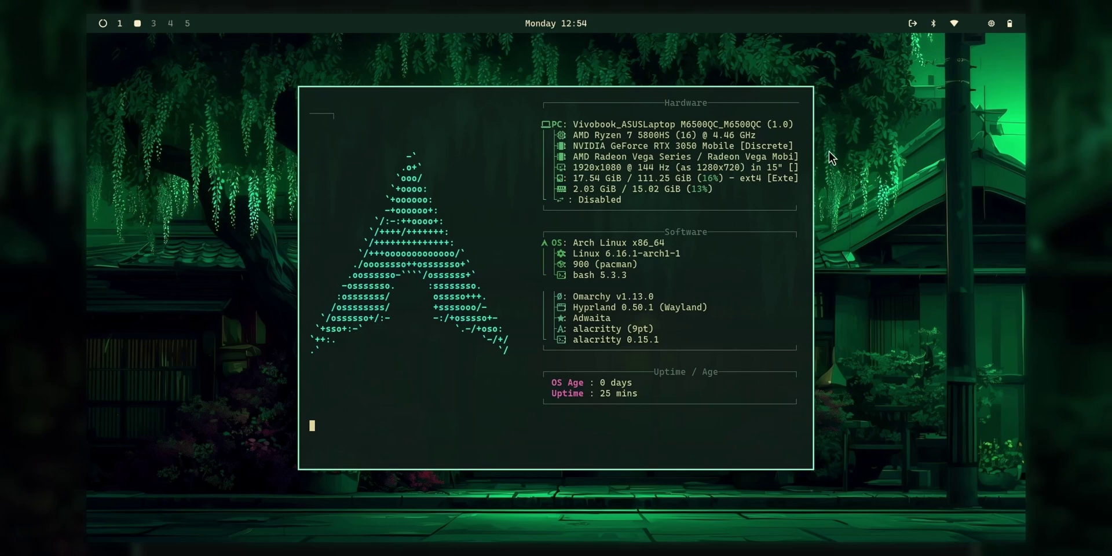
- Close the system information window and browse the installed applications in the app launcher
key("super+w")
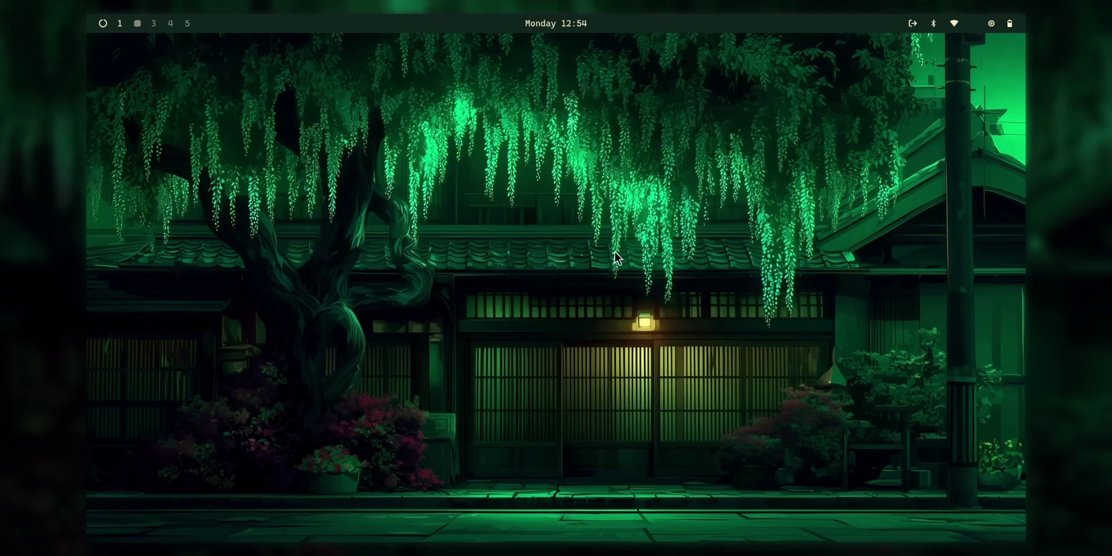
key("super+space")
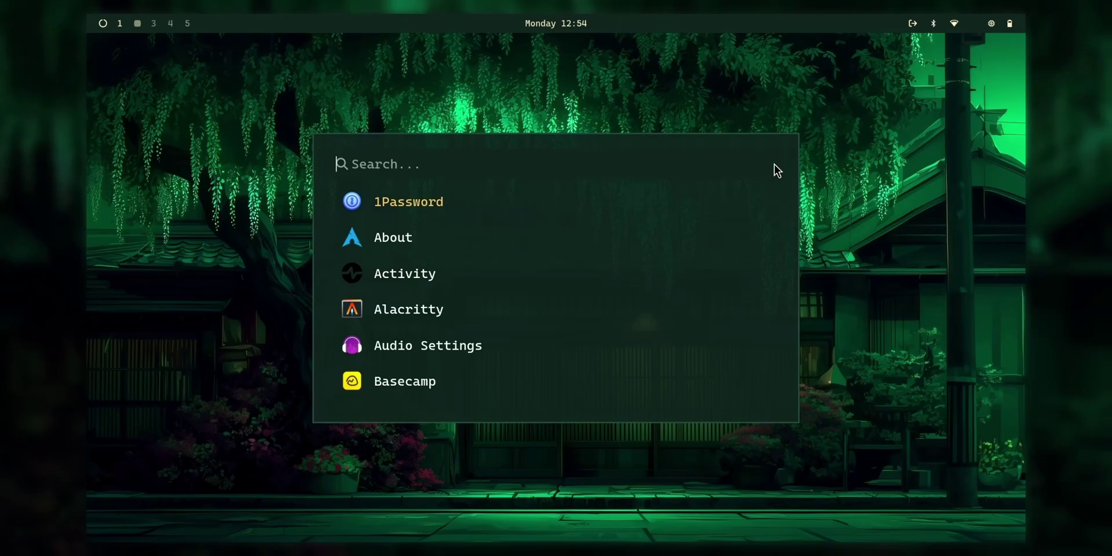
key("Down")
key("Down")
key("Down")
key("Down")
key("Down")
key("Down")
key("Down")
key("Down")
key("Down")
key("Down")
key("Down")
key("Down")
key("Down")
key("Down")
key("Down")
key("Down")
key("Down")
key("Down")
key("Down")
key("Down")
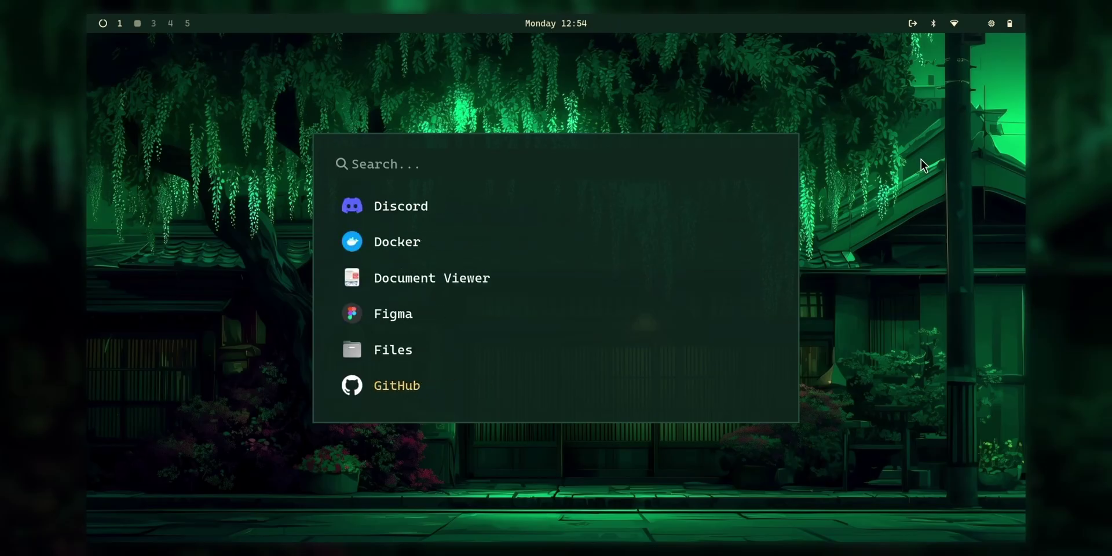
key("Up")
key("Up")
key("Up")
key("Up")
key("Up")
key("Up")
key("Up")
key("Up")
key("Up")
key("Up")
key("Up")
key("Up")
key("Up")
key("Up")
key("Up")
key("Up")
key("Up")
key("Up")
key("Up")
key("Up")
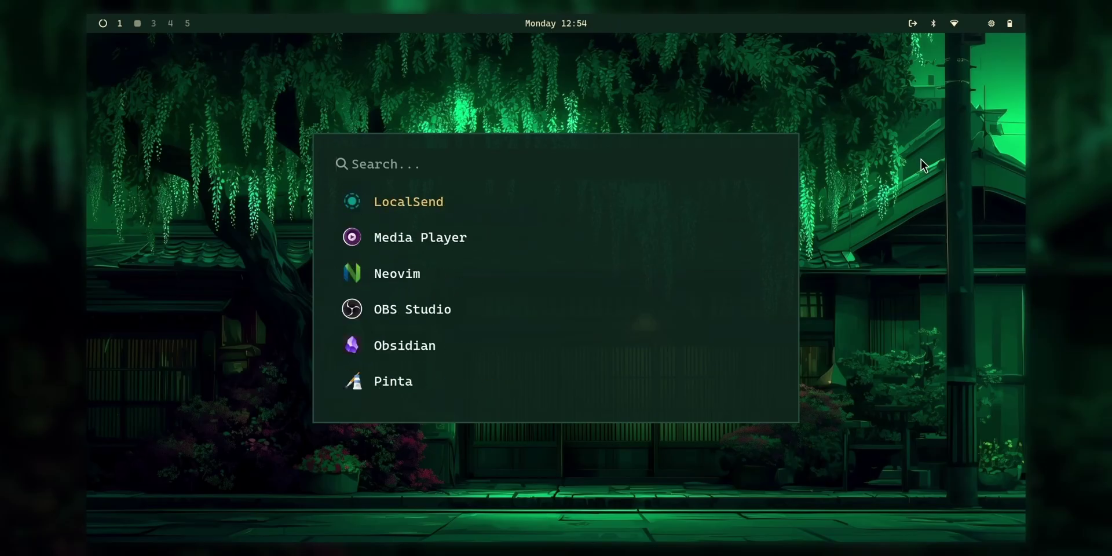
key("Down")
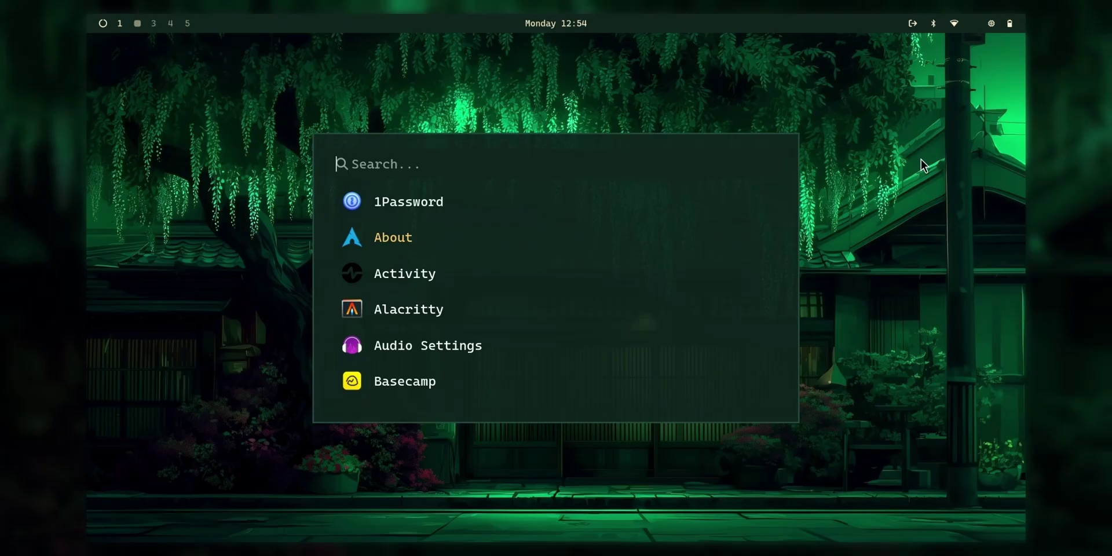
key("Down")
key("Down")
key("Down")
key("Down")
key("Down")
key("Down")
key("Down")
key("Down")
key("Down")
key("Down")
key("Down")
key("Down")
key("Down")
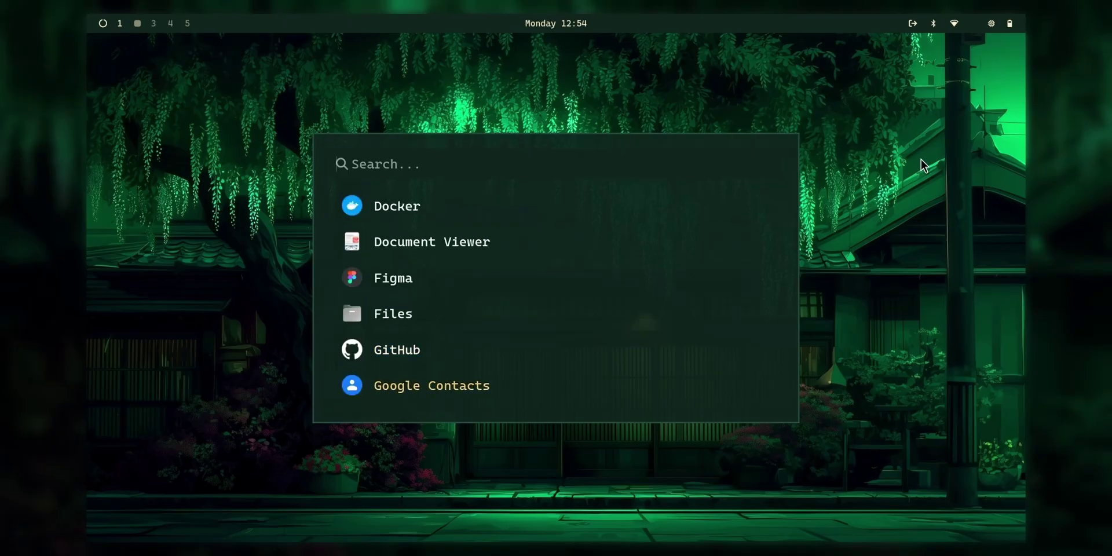
key("Up")
key("Down")
key("Down")
key("Down")
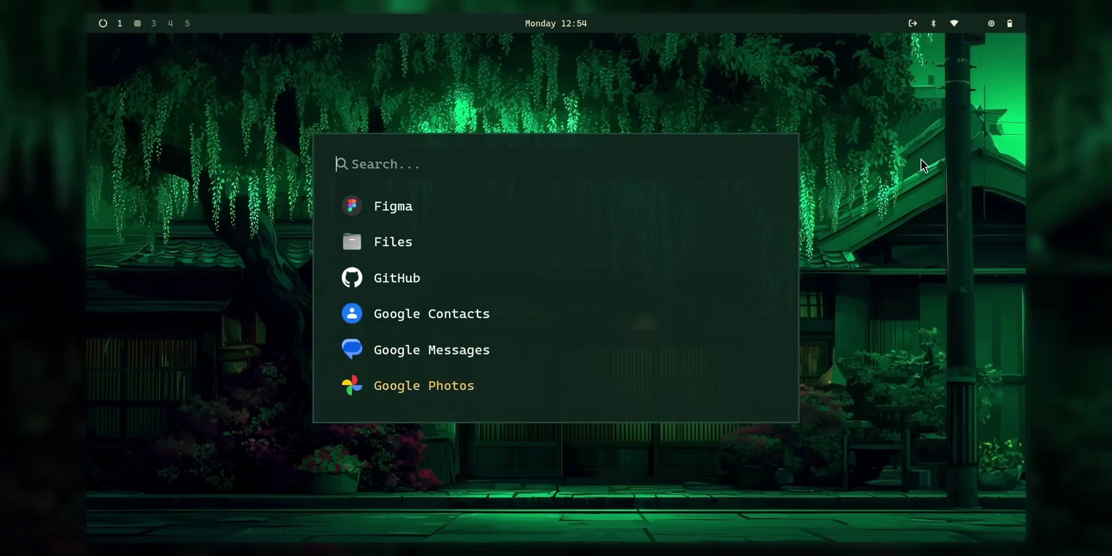
key("Down")
key("Down")
key("Down")
key("Down")
key("Down")
key("Down")
key("Down")
key("Down")
key("Down")
key("Down")
key("Down")
key("Down")
key("Down")
key("Down")
key("Down")
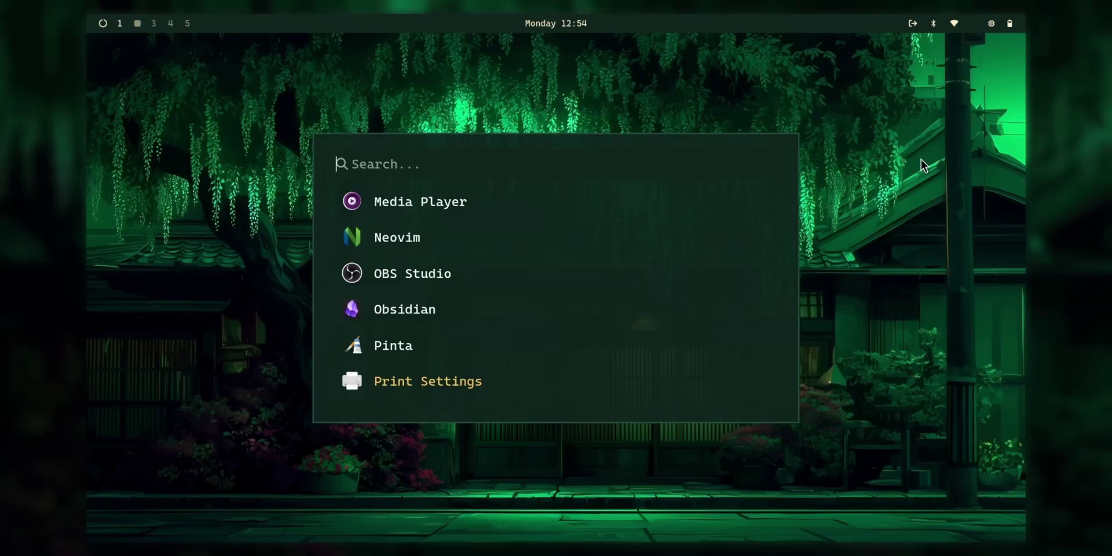
- Dismiss the app launcher, view workspace 1 and return to workspace 2
key("super+1")
key("Escape")
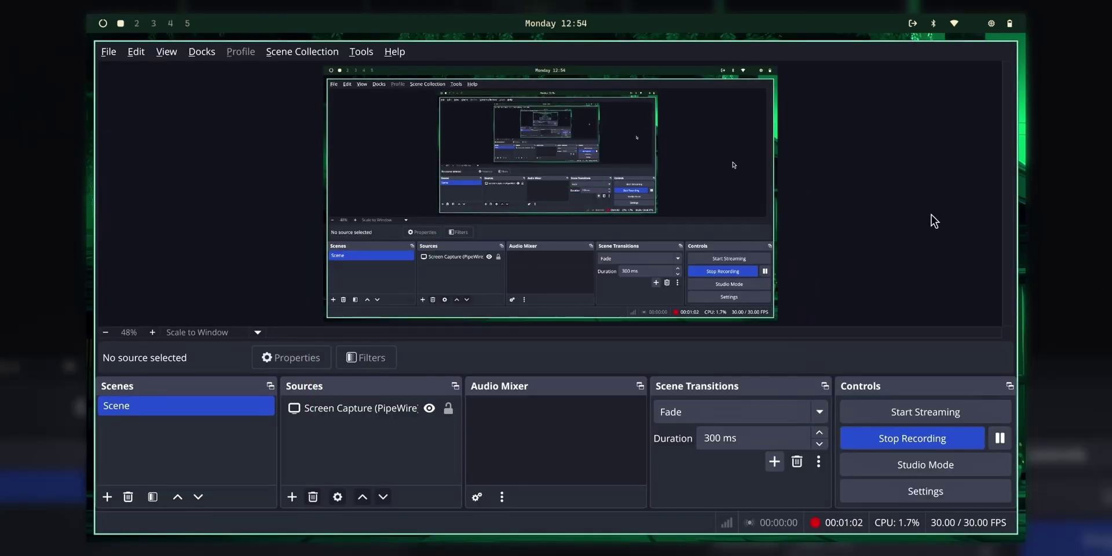
key("super+2")
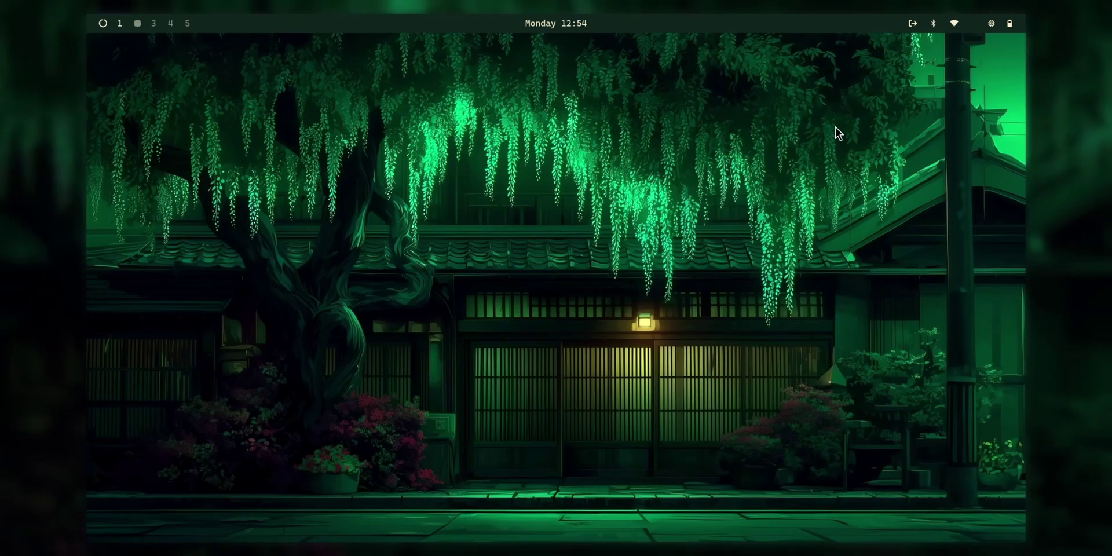
- View the Wi-Fi network manager and the Bluetooth settings, closing each one
left_click(956, 23)
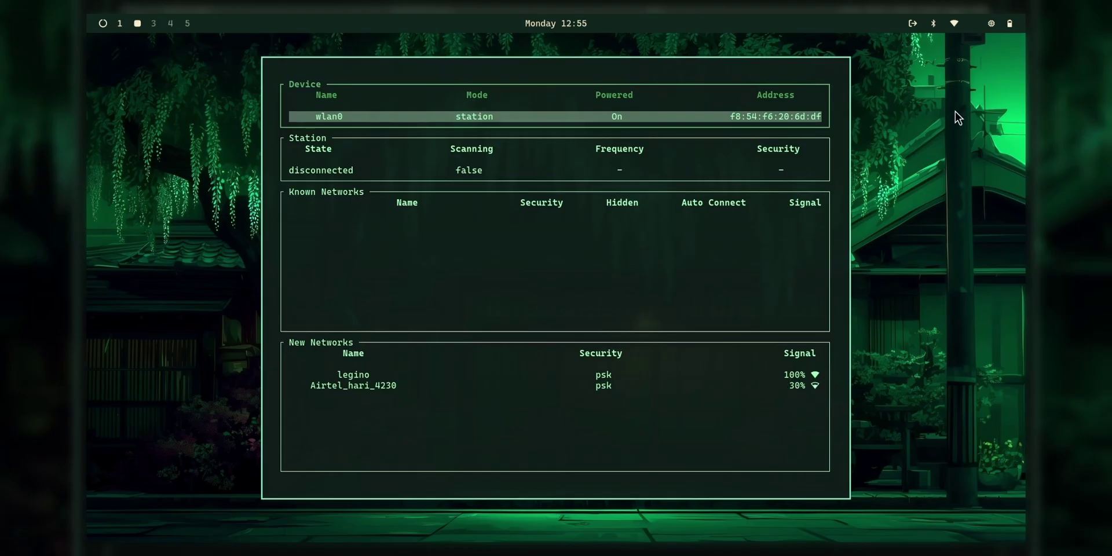
key("q")
left_click(933, 23)
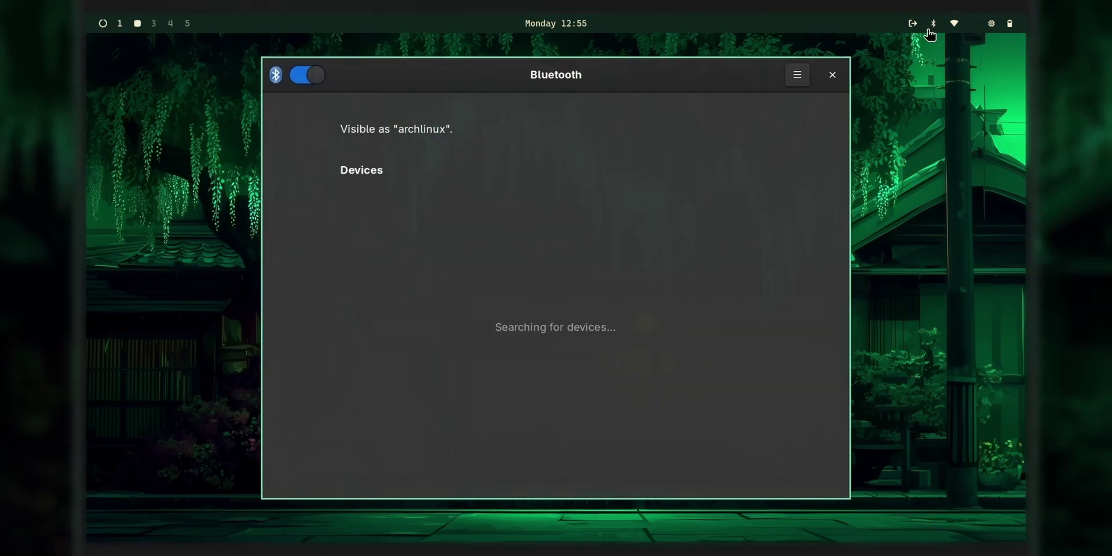
left_click(832, 76)
- Open the btop system monitor, look through its process list and quit it
left_click(991, 25)
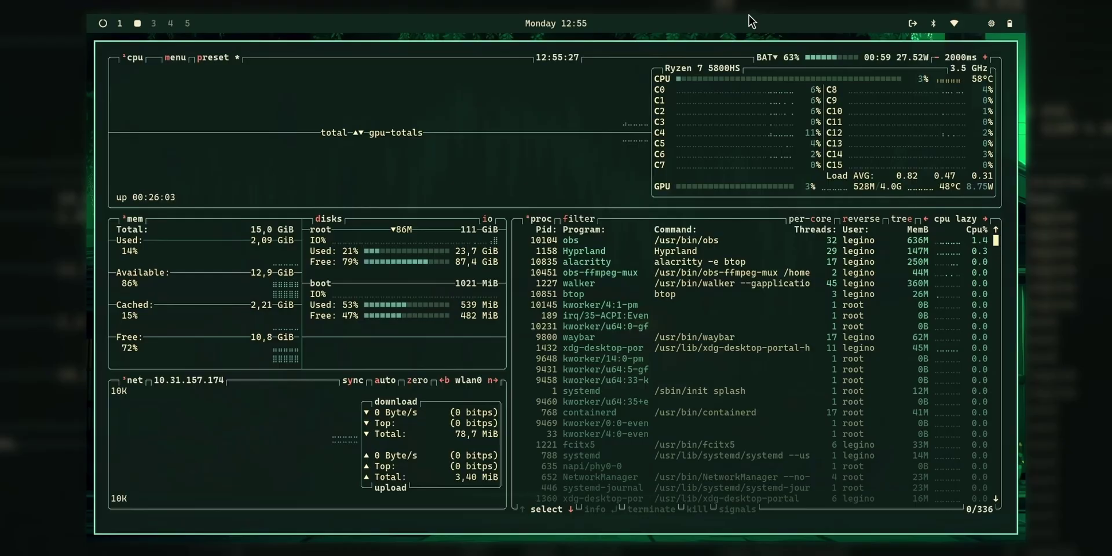
scroll(714, 385, "down", 12)
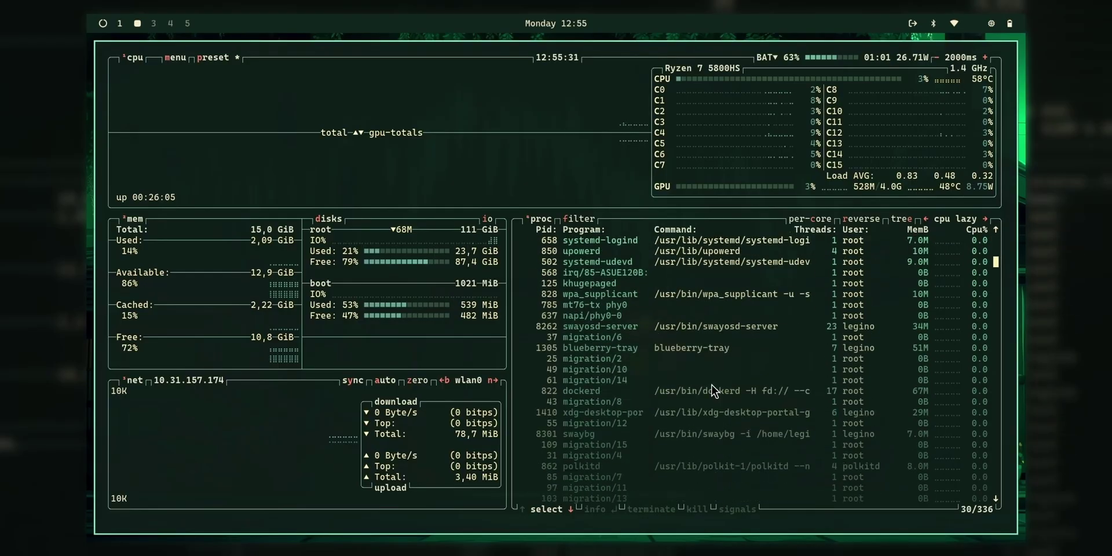
key("q")
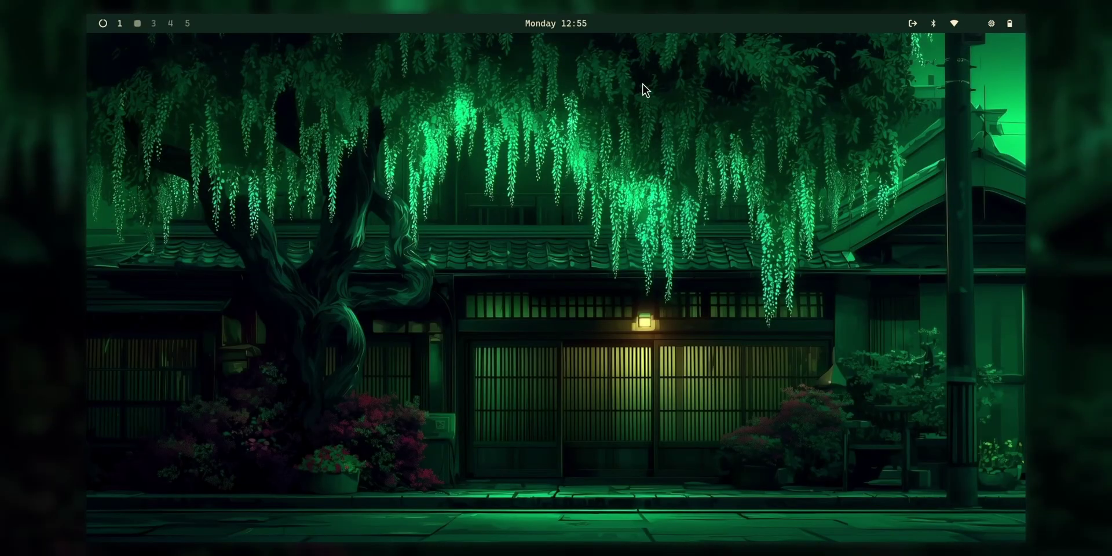
left_click(551, 26)
left_click(552, 22)
left_click(600, 20)
- Look through the Omarchy main options and switch the desktop theme to Catppuccin
key("super+alt+space")
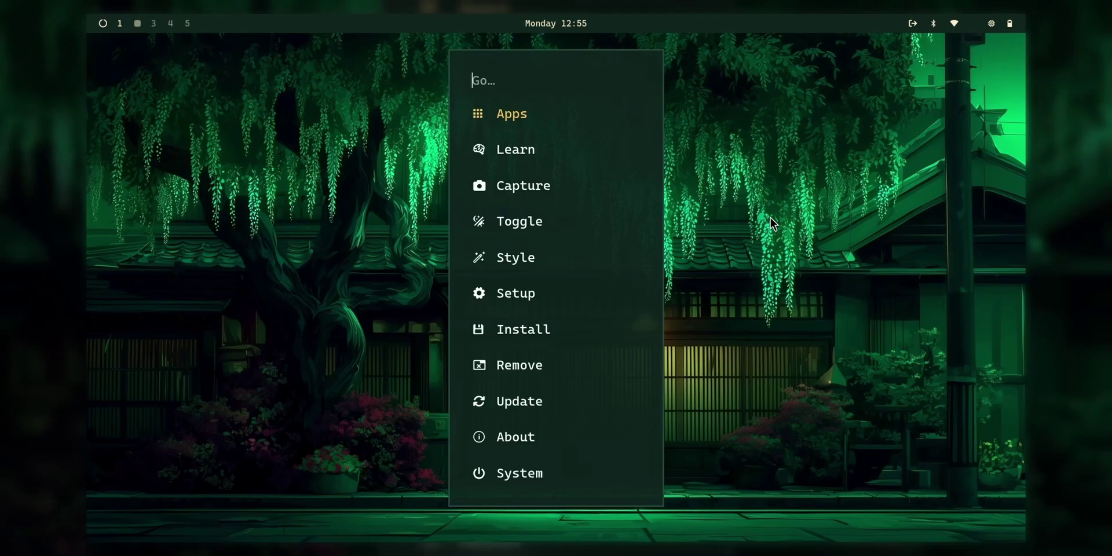
key("Down")
key("Up")
key("Down")
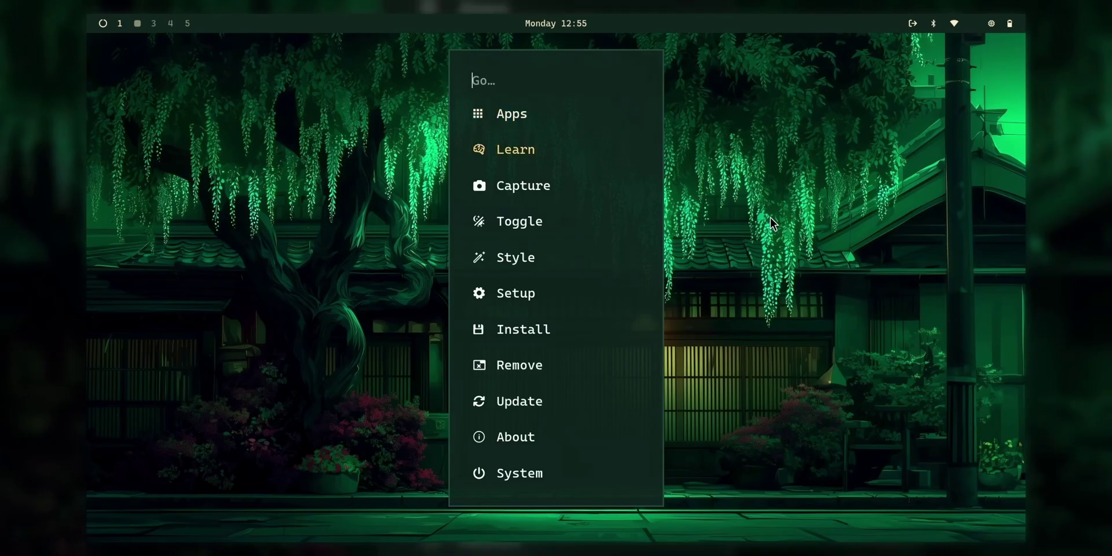
key("Down")
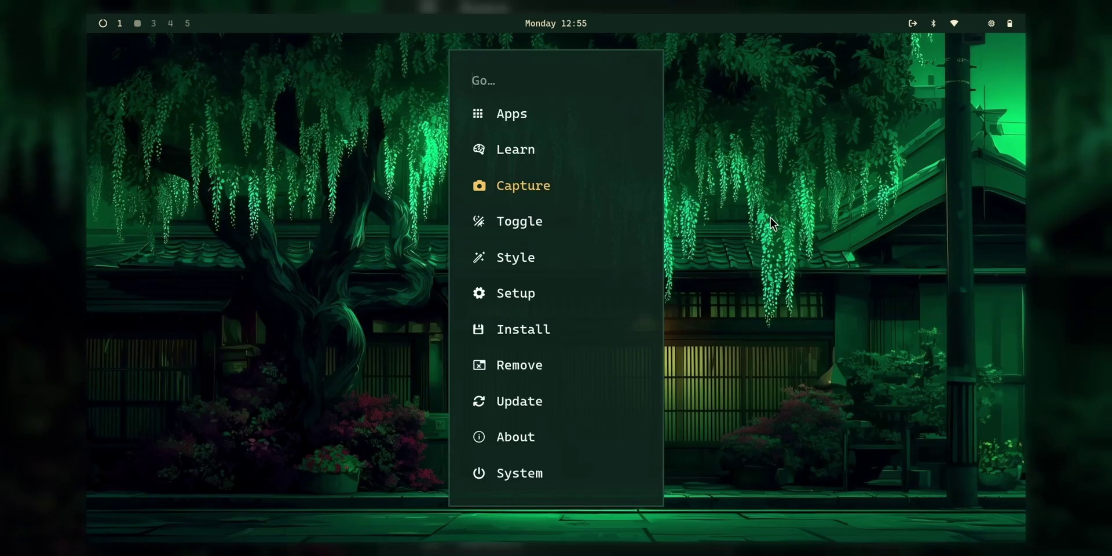
key("Down")
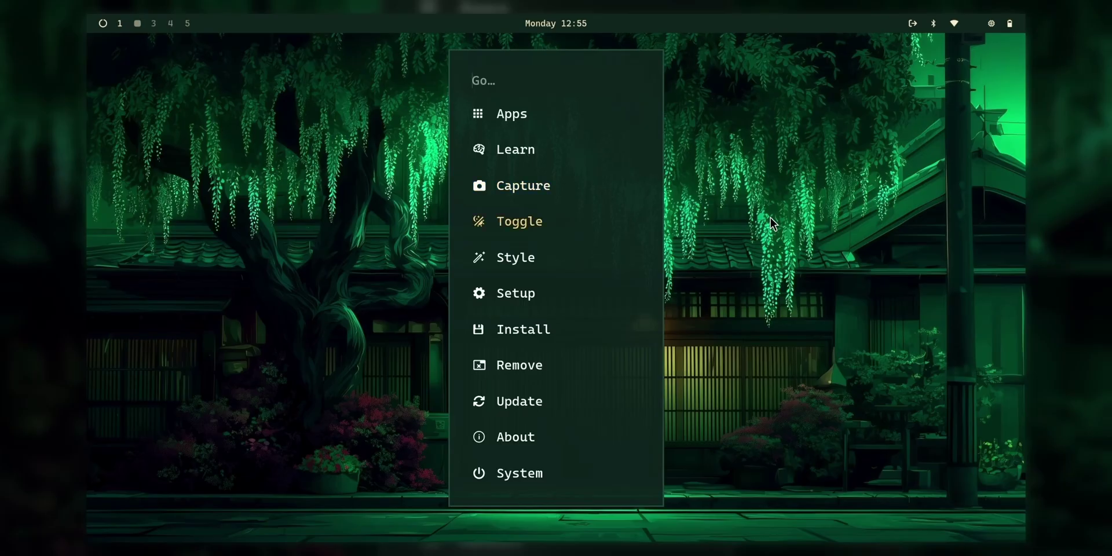
key("Down")
key("Return")
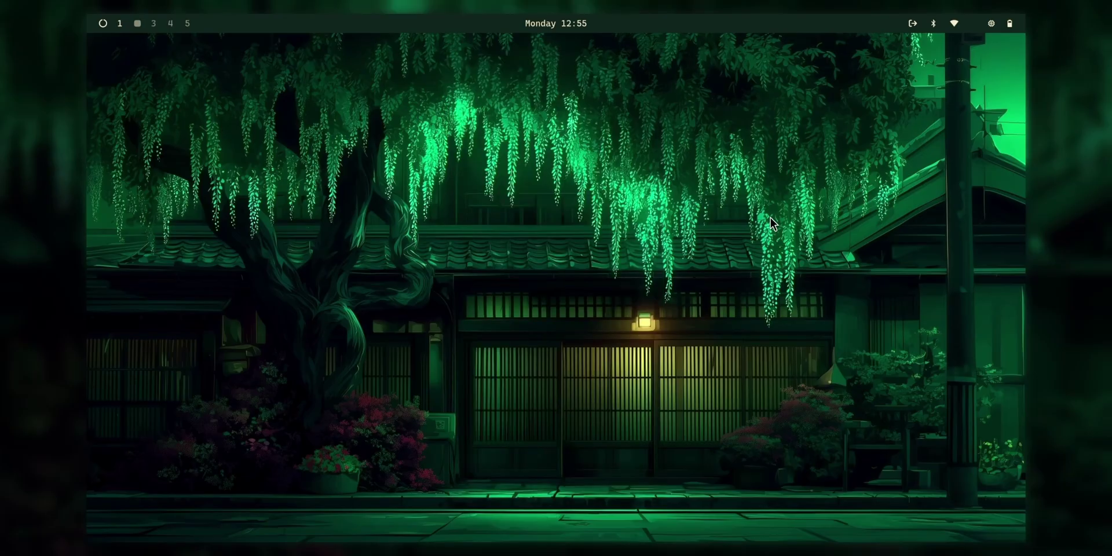
key("Down")
key("Up")
key("Up")
key("Return")
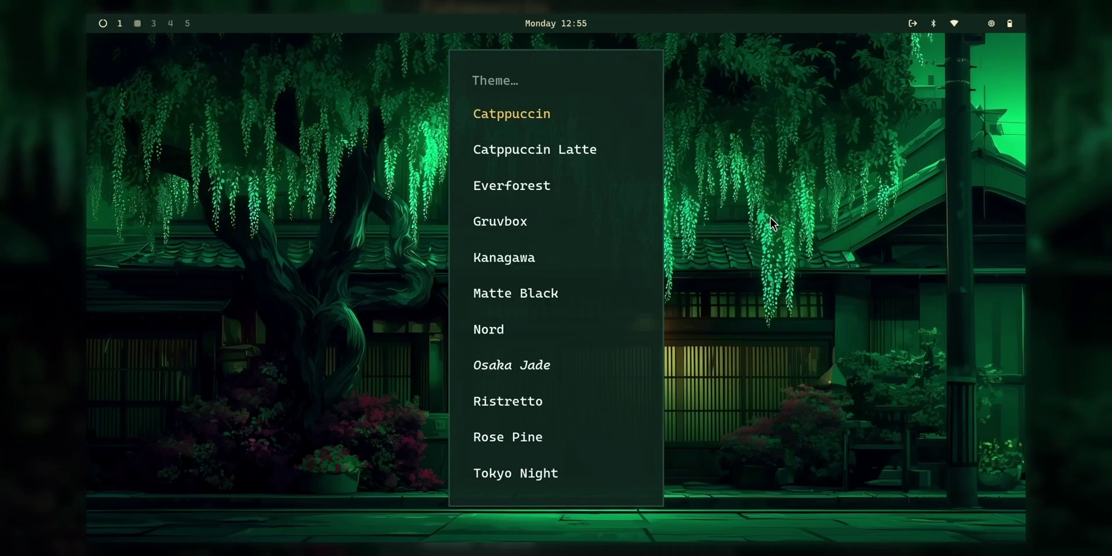
key("Down")
key("Up")
key("Up")
key("Up")
key("Up")
key("Up")
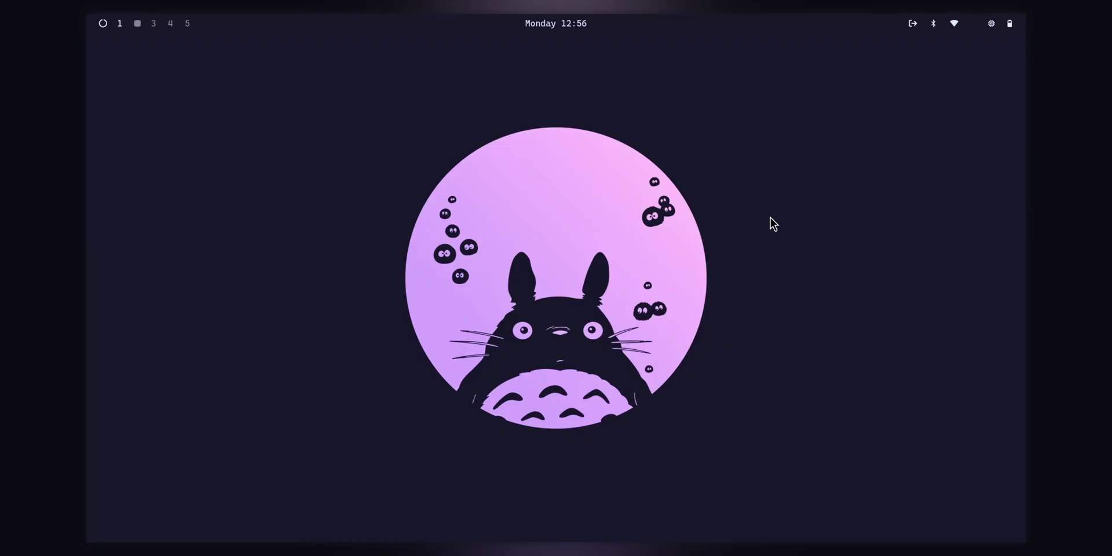
- View the Wi-Fi network manager in the Catppuccin theme and close it
left_click(951, 24)
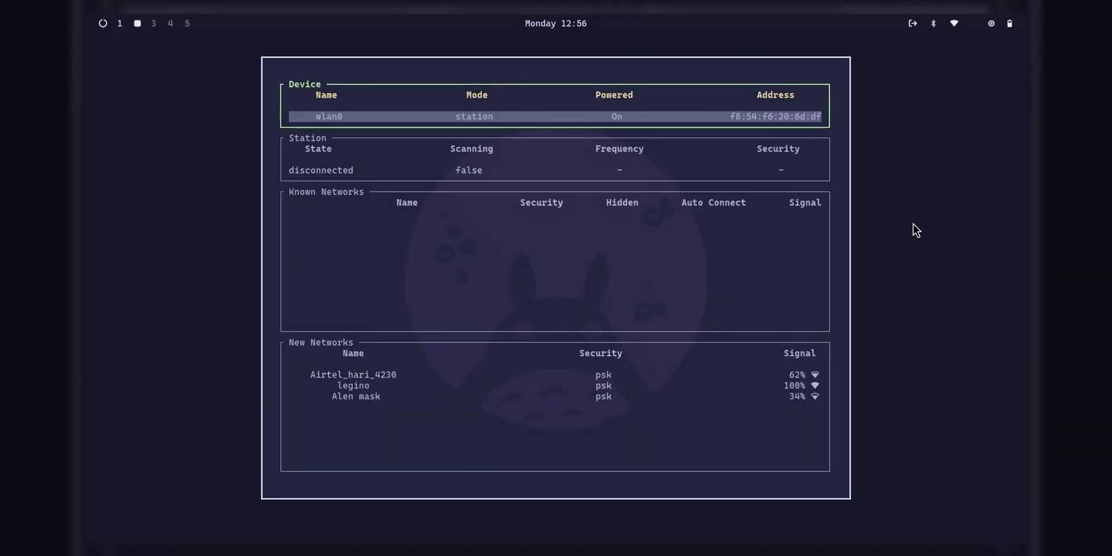
key("Escape")
- Switch the desktop theme to Catppuccin Latte through the Omarchy style options
key("super+alt+space")
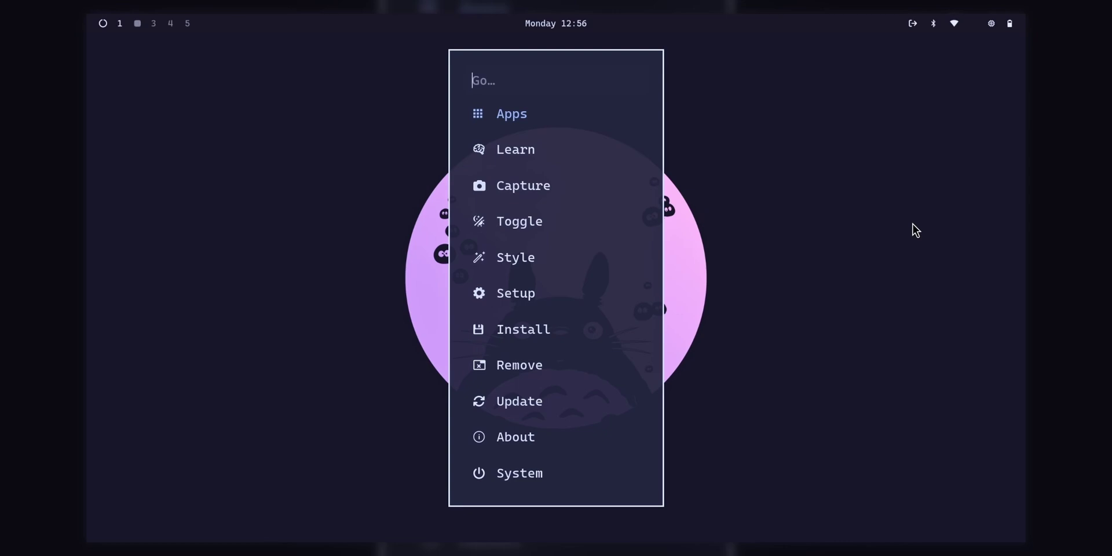
key("Down")
key("Down")
key("Down")
key("Down")
key("Down")
key("Up")
key("Return")
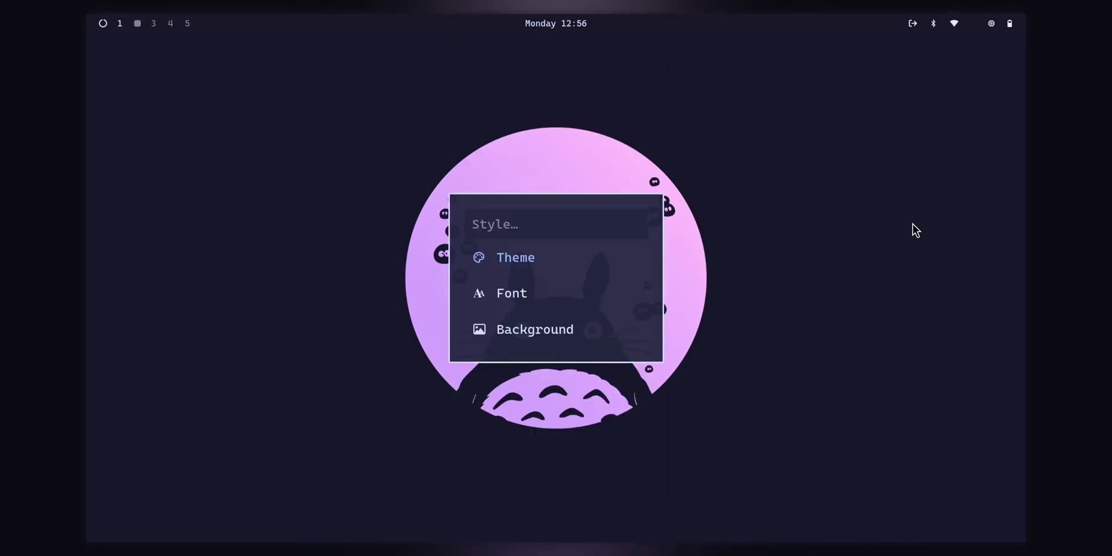
key("Return")
key("Down")
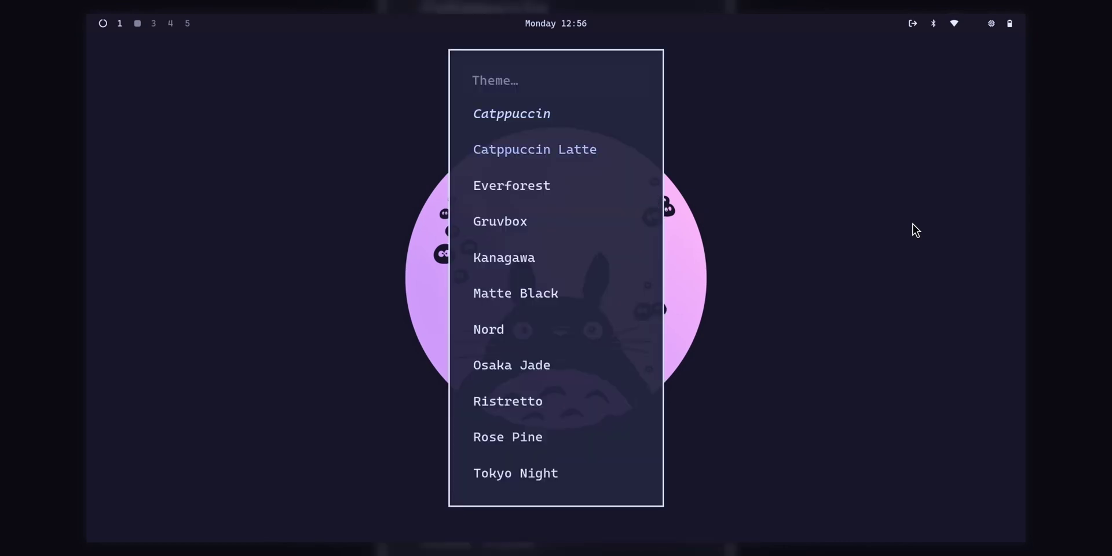
key("Return")
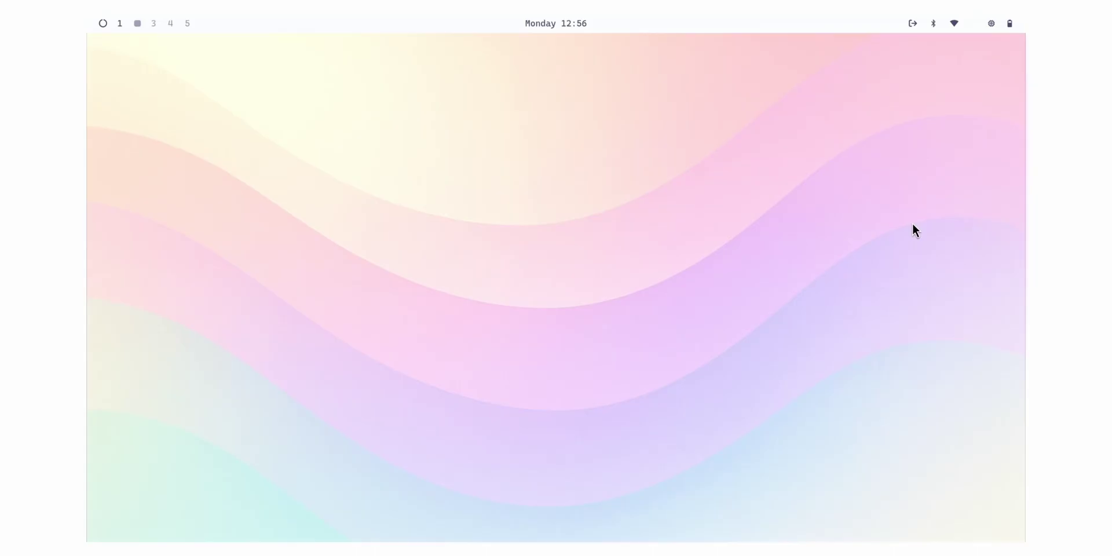
- Switch the desktop theme to Everforest through the Omarchy style options
key("super+alt+space")
key("Down")
key("Down")
key("Down")
key("Down")
key("Return")
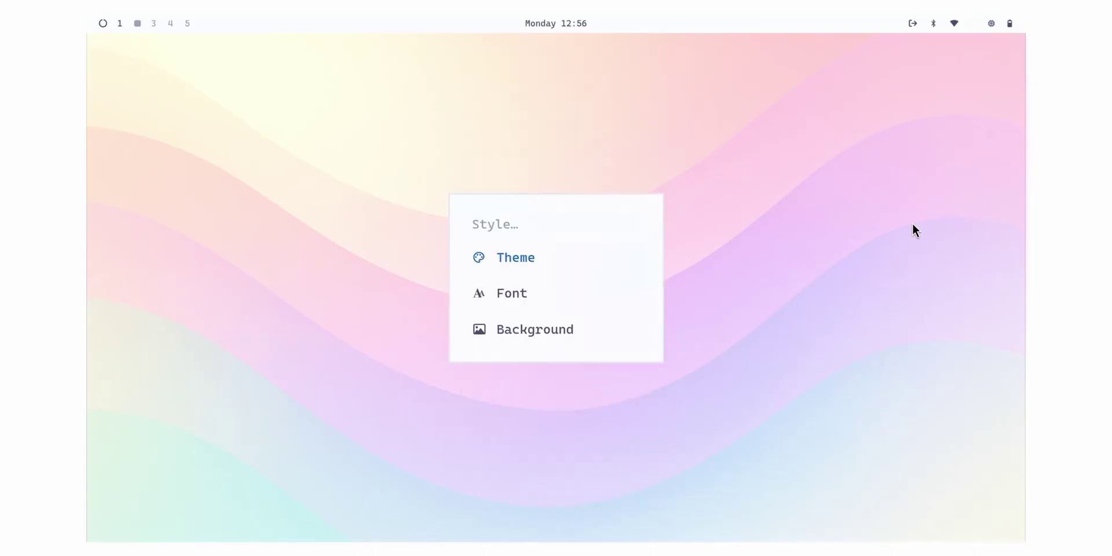
key("Return")
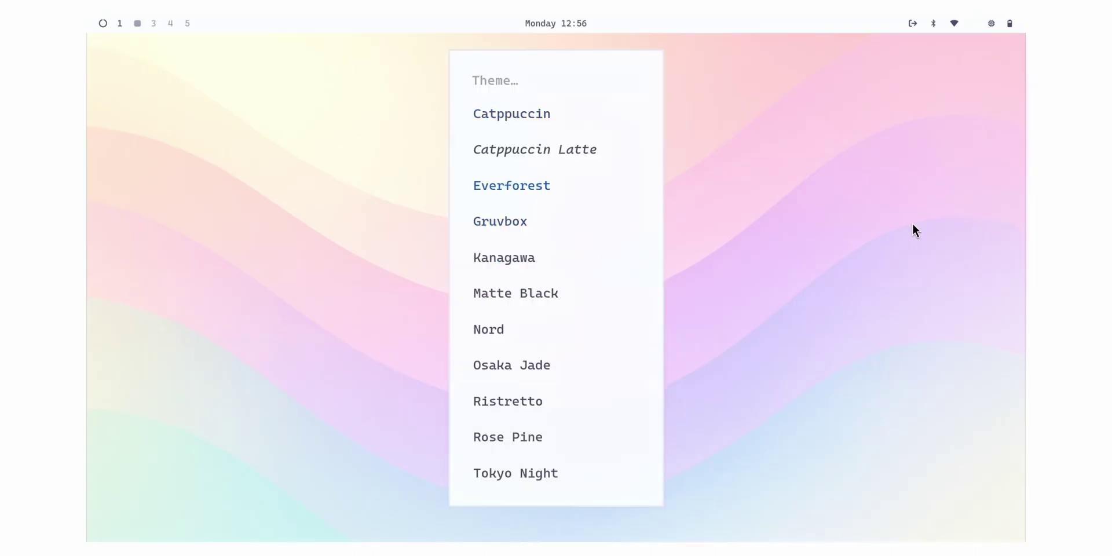
key("Return")
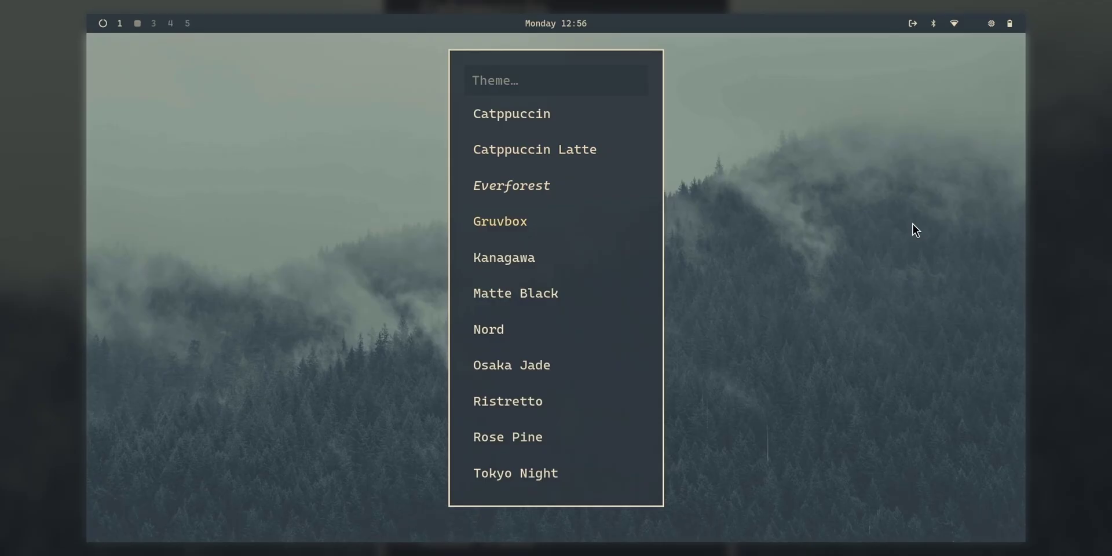
- Apply the Gruvbox desktop theme and follow it with the Nord theme
key("Return")
key("Down")
key("Down")
key("Down")
key("Down")
key("Down")
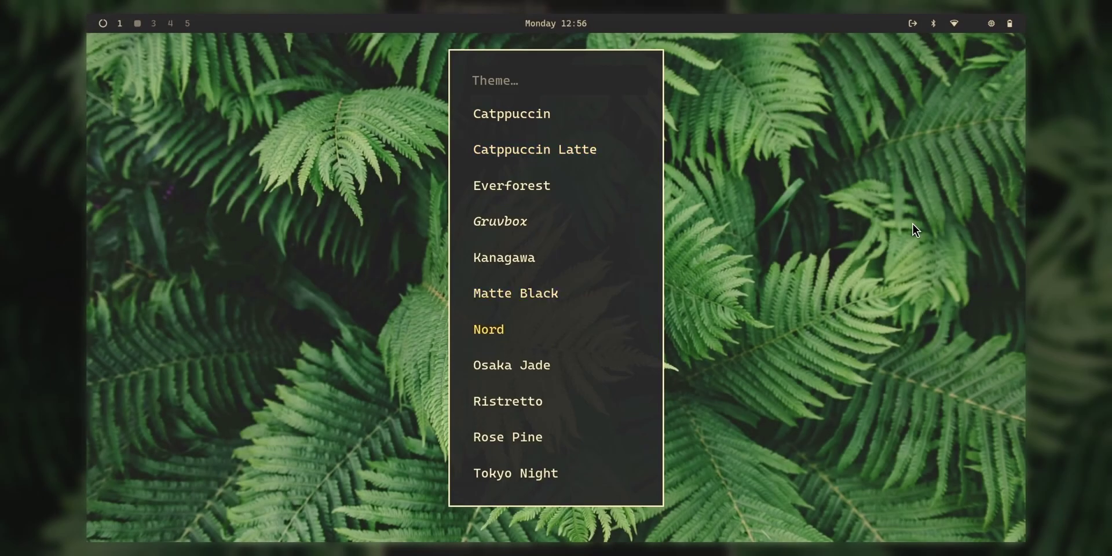
key("Return")
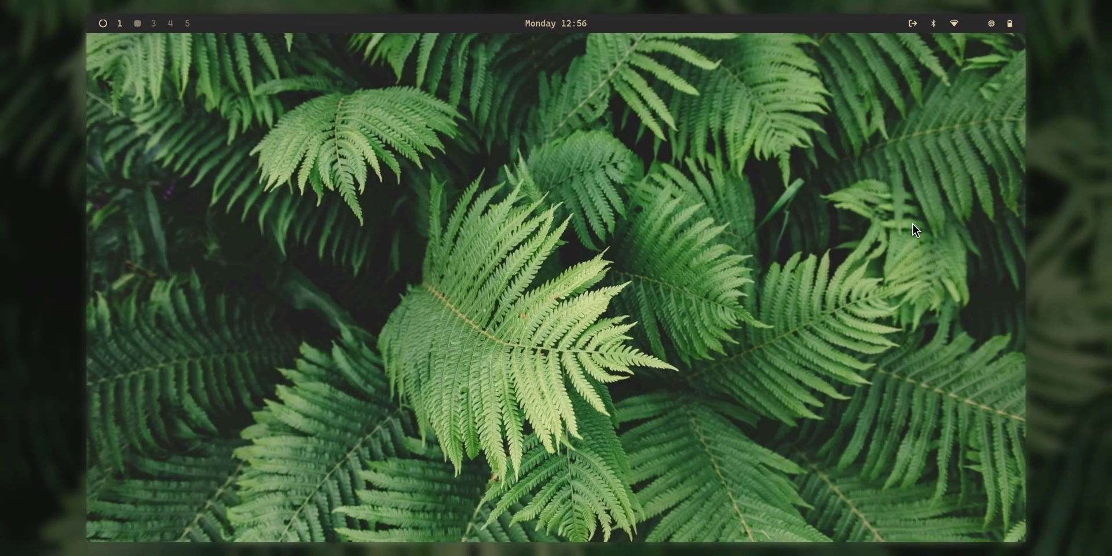
- Switch the desktop theme back to Osaka Jade through the Omarchy style options
key("super+alt+space")
key("Down")
key("Down")
key("Down")
key("Down")
key("Return")
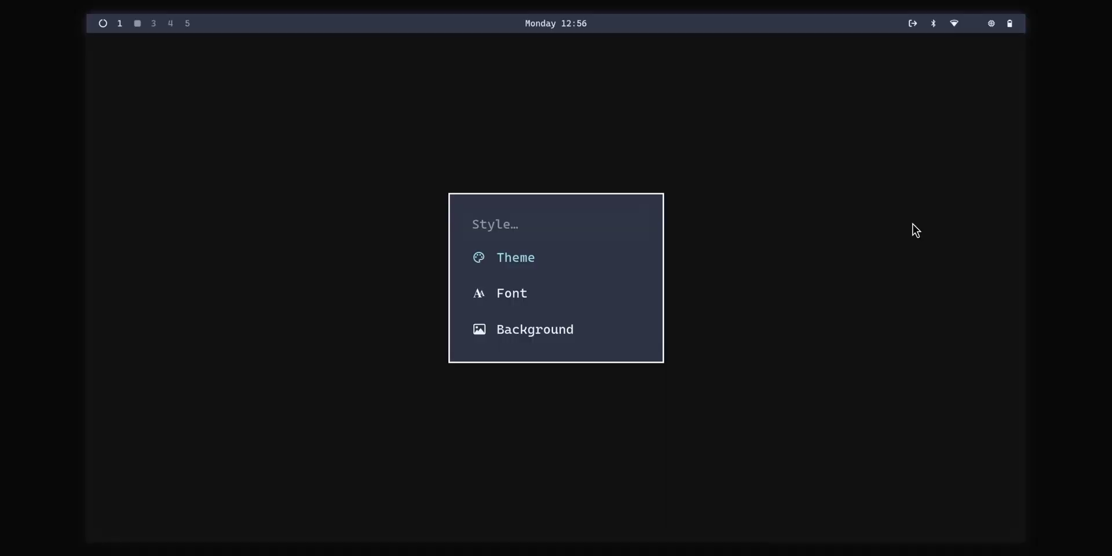
key("Escape")
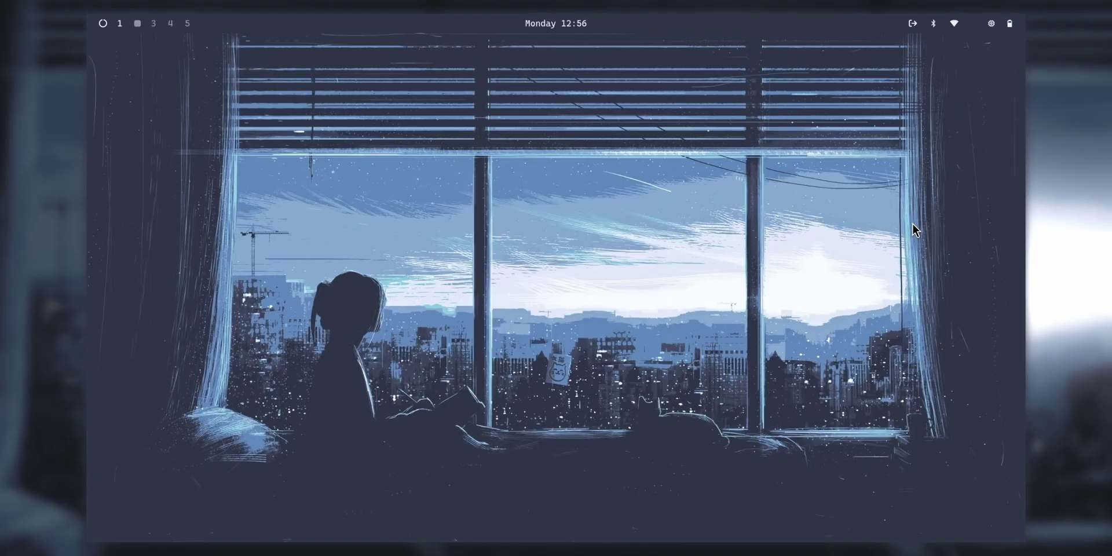
key("Down")
key("Down")
key("Down")
key("Down")
key("Down")
key("Down")
key("Down")
key("Return")
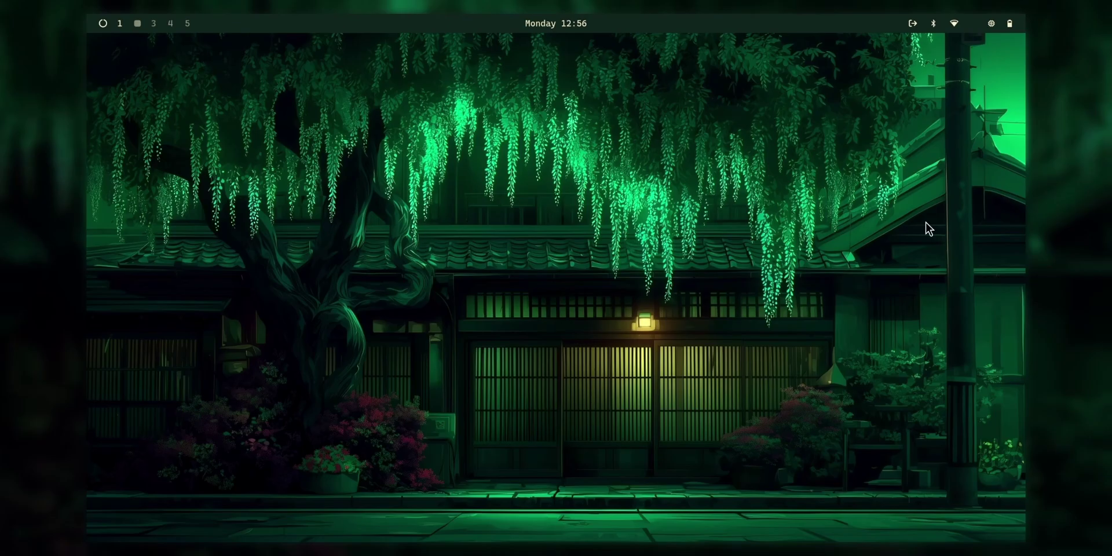
- Open the Setup section of the Omarchy main menu
left_click(103, 26)
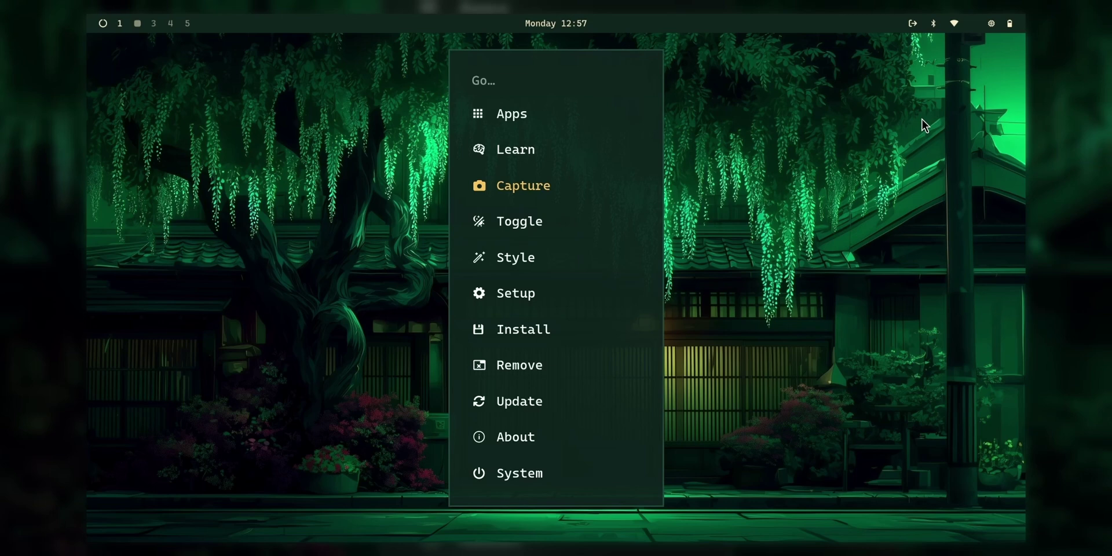
key("Down")
key("Down")
key("Down")
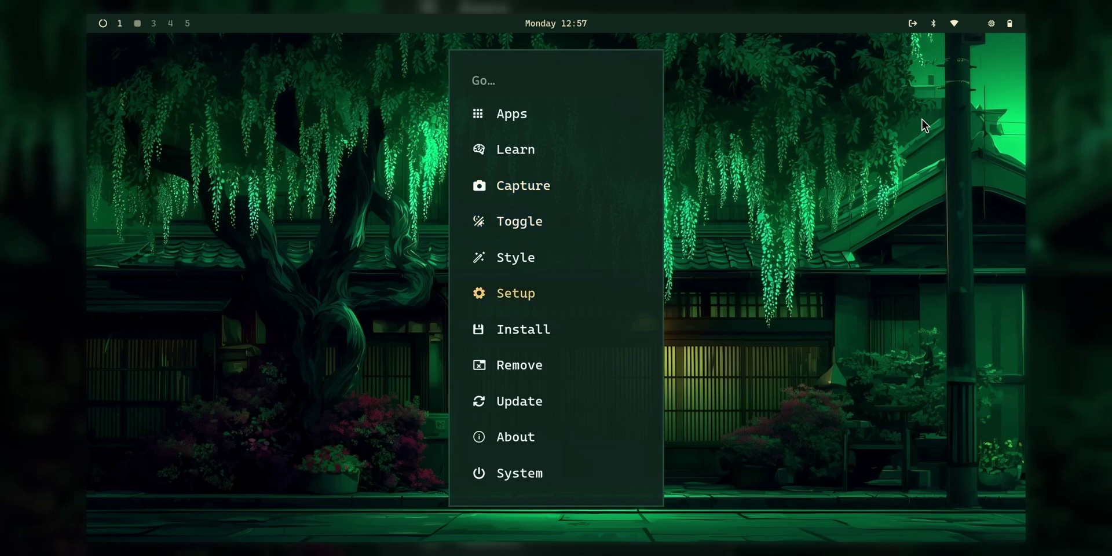
key("Return")
- Look through the Setup options, including Wifi, Config and Fingerprint
key("Down")
key("Down")
key("Down")
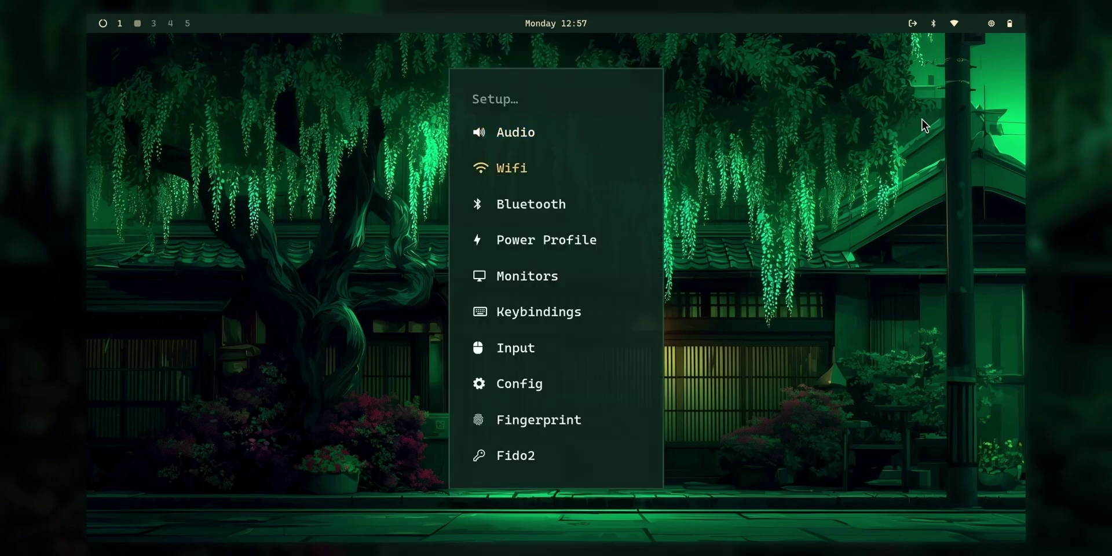
key("Up")
key("Down")
key("Down")
key("Down")
key("Down")
key("Down")
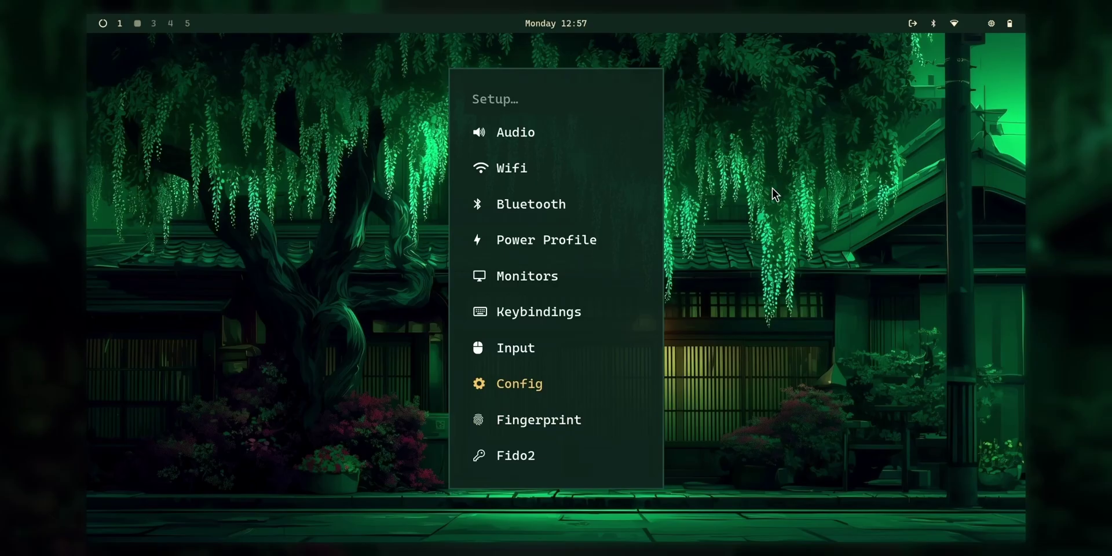
key("Down")
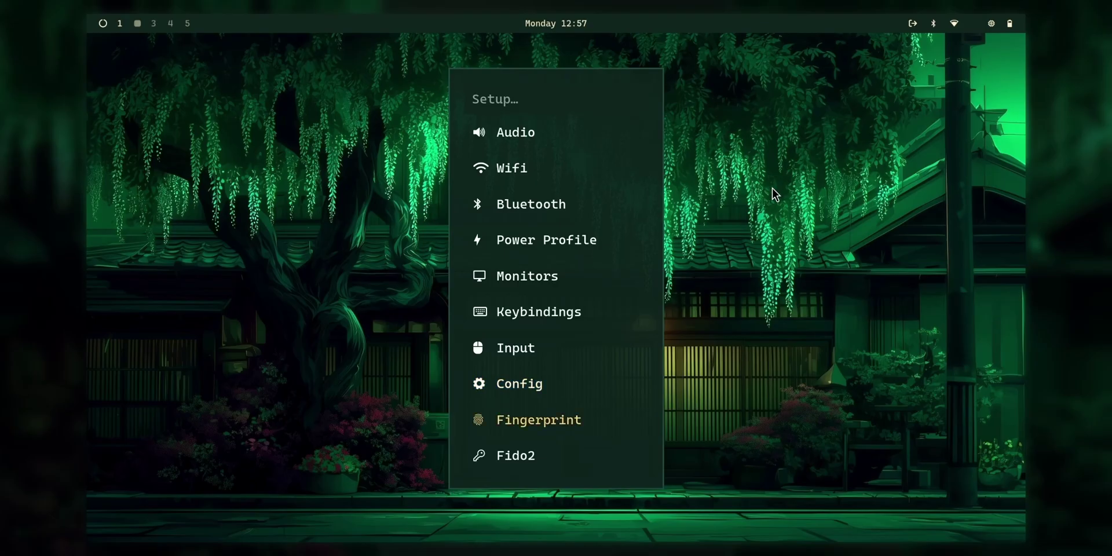
key("Return")
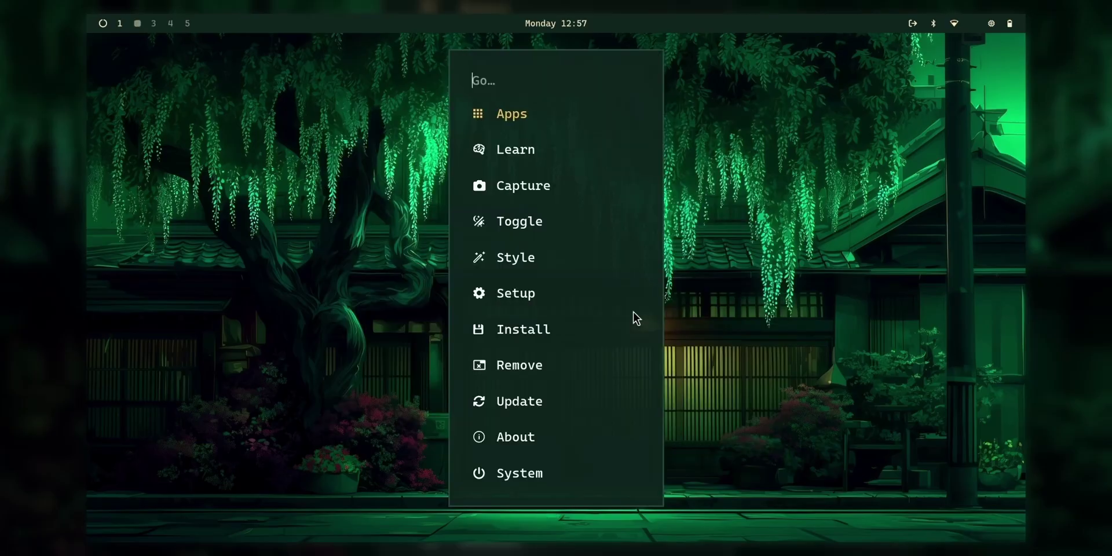
- Open the Monitors configuration file from the Omarchy Setup options, choosing to edit it anyway despite the existing swap file
key("Down")
key("Down")
key("Down")
key("Down")
key("Down")
key("Return")
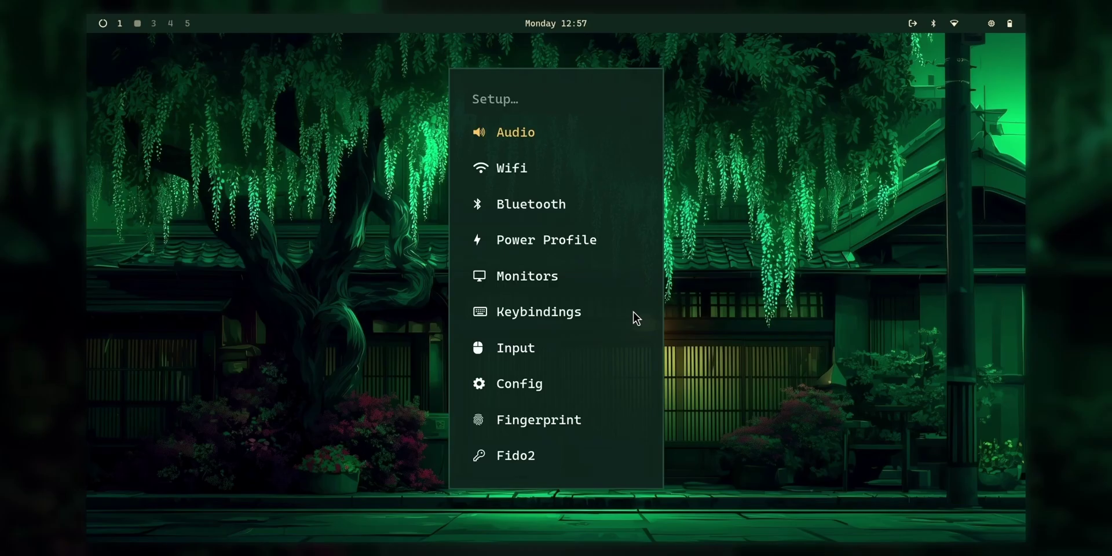
key("Down")
key("Down")
key("Down")
key("Down")
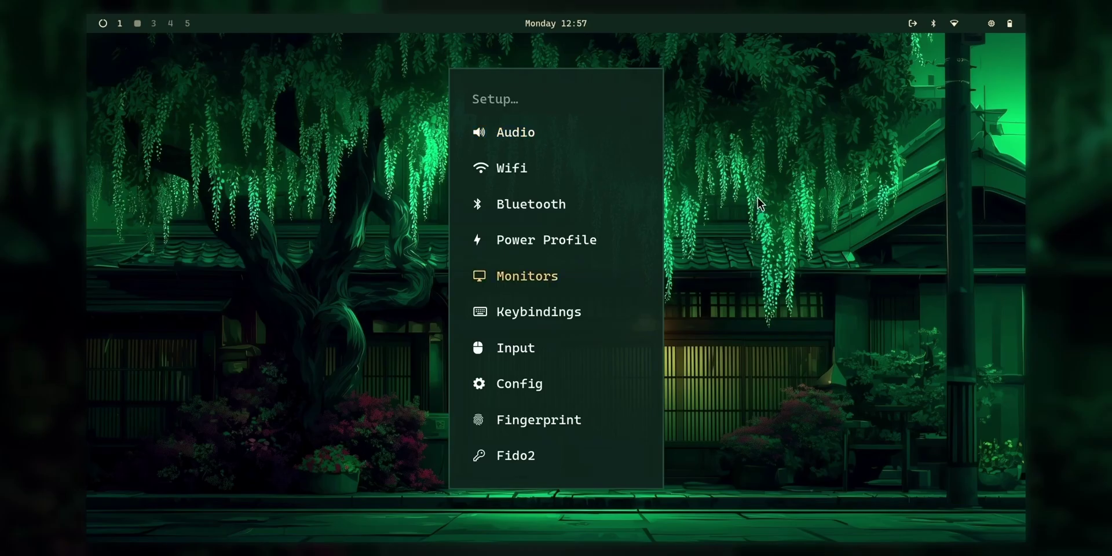
key("Return")
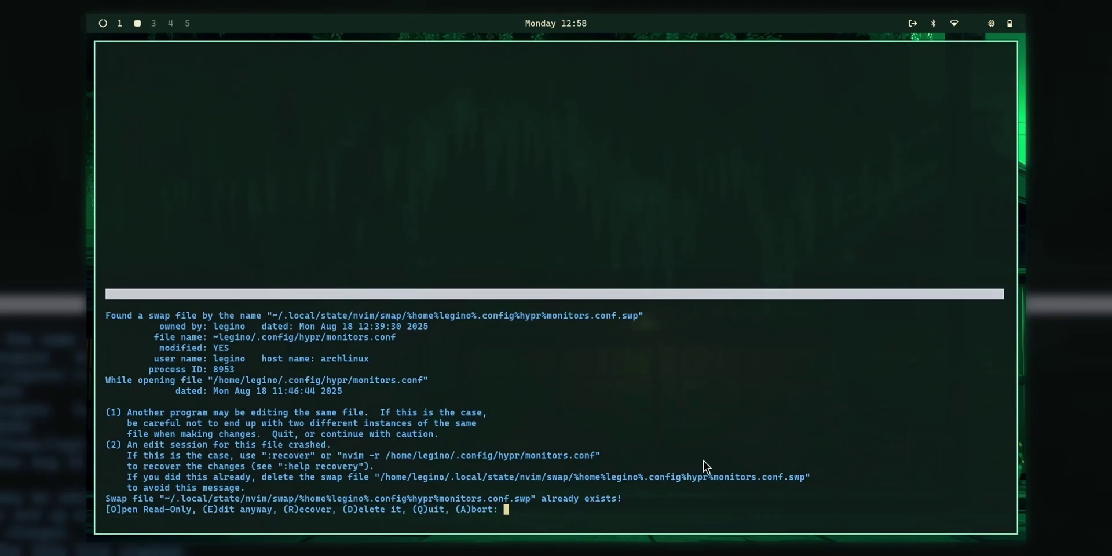
key("e")
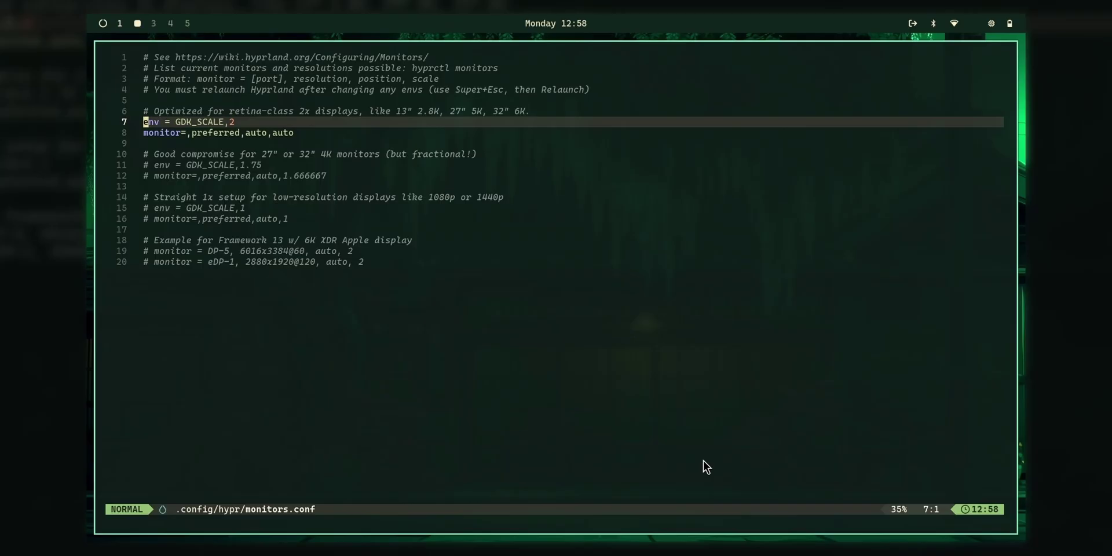
- Examine the display scaling presets and example monitor lines throughout monitors.conf
key("j")
key("j")
key("j")
key("j")
key("j")
key("j")
key("j")
key("j")
key("j")
key("j")
key("j")
key("j")
key("j")
key("k")
key("k")
key("k")
key("k")
key("k")
key("k")
key("k")
key("k")
key("k")
key("k")
key("k")
key("k")
key("k")
key("k")
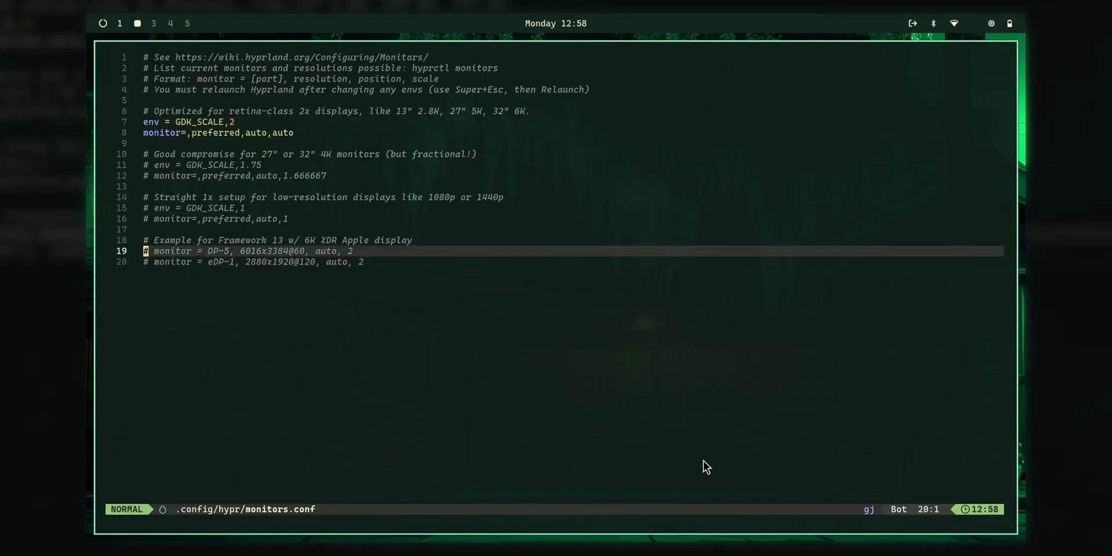
key("j")
key("j")
key("j")
key("j")
key("k")
key("k")
key("k")
key("k")
key("k")
key("k")
key("k")
key("k")
key("k")
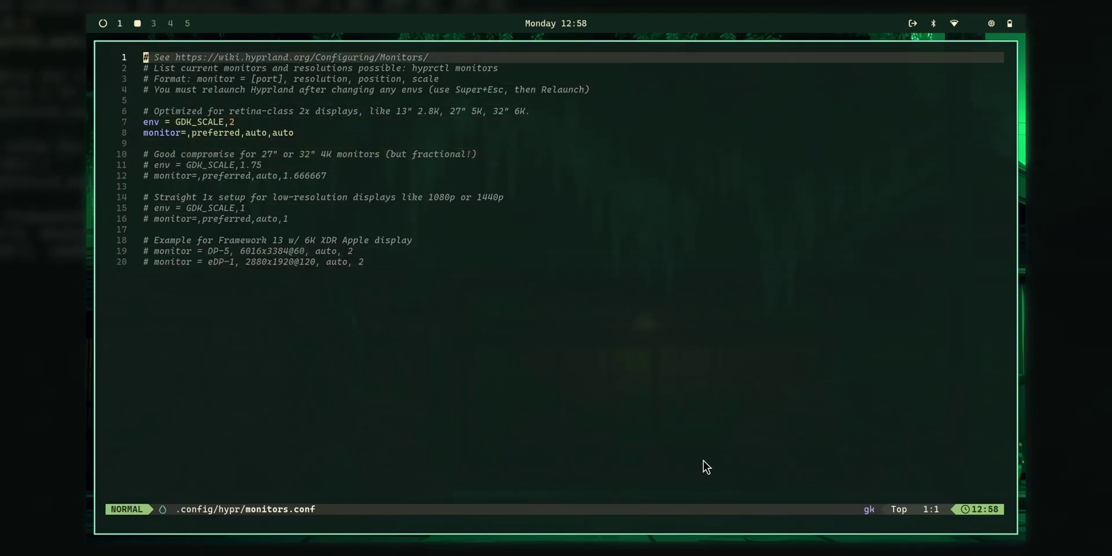
key("j")
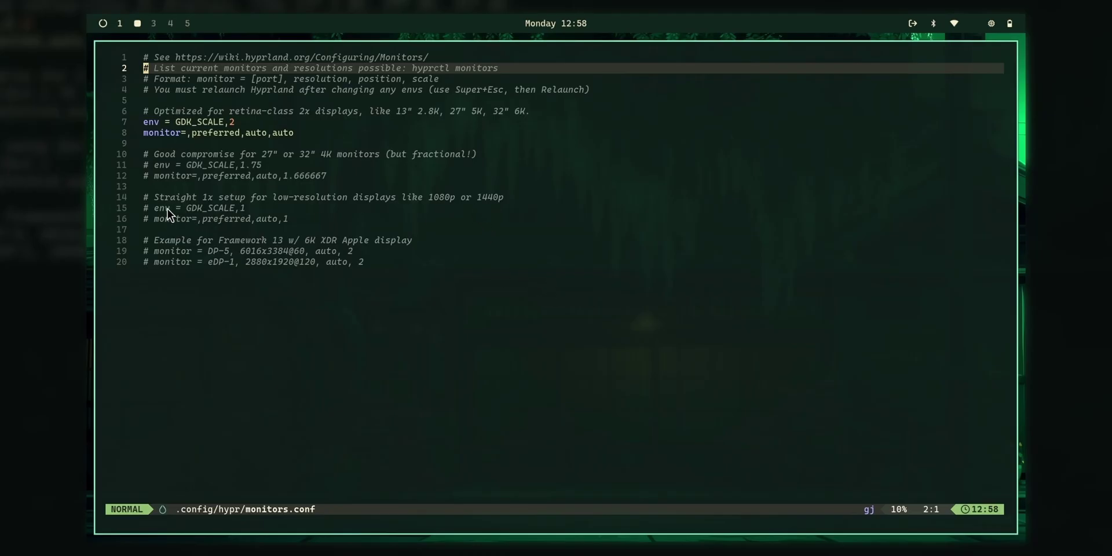
- Try to comment out the active env and monitor lines in monitors.conf, and close the editor
left_click(150, 197)
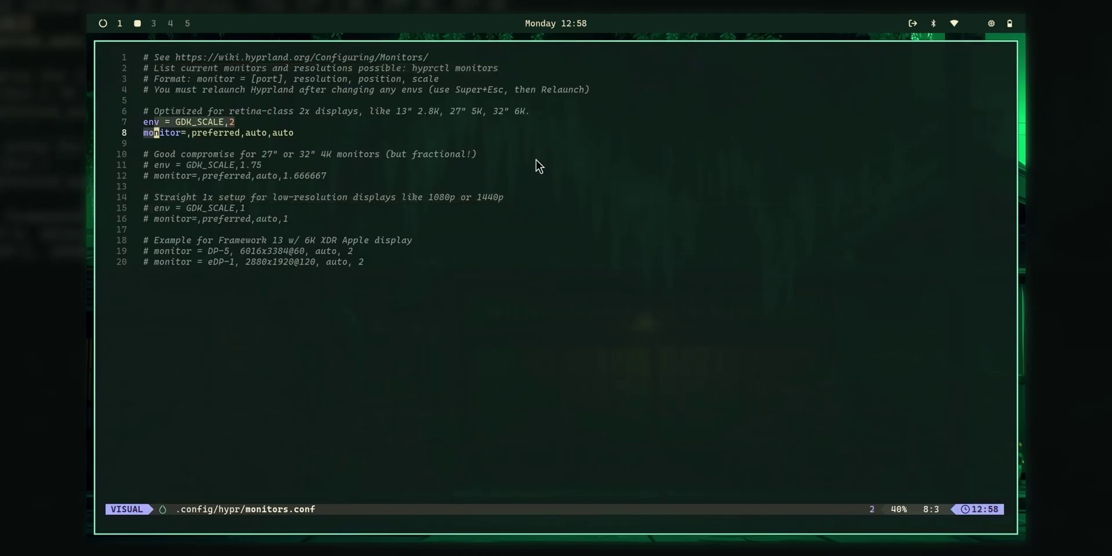
key("k")
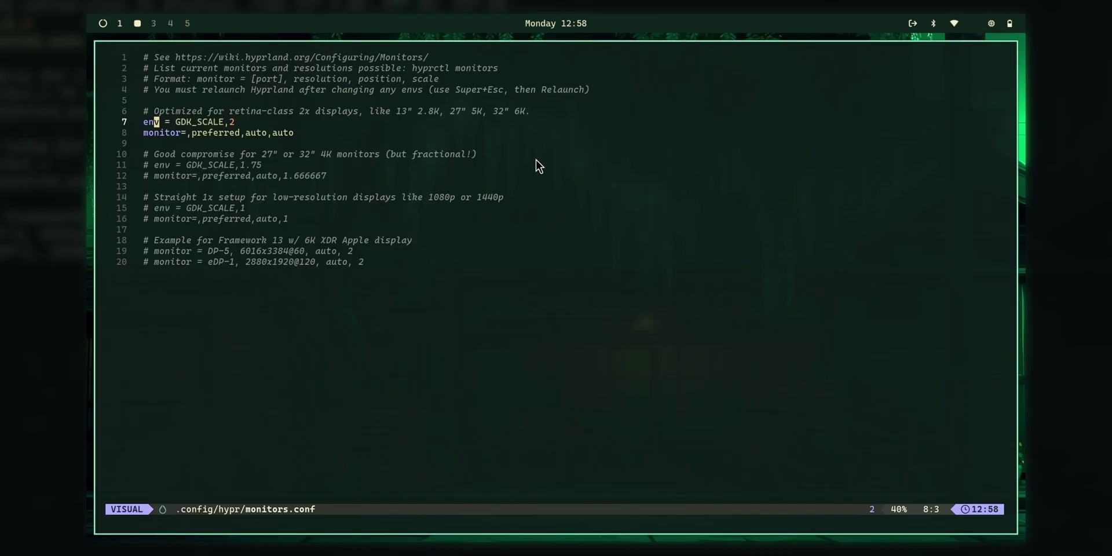
key("h")
key("h")
key("#")
key("j")
key("j")
key("j")
key("j")
key("j")
key("j")
key("j")
key("j")
key("j")
key("j")
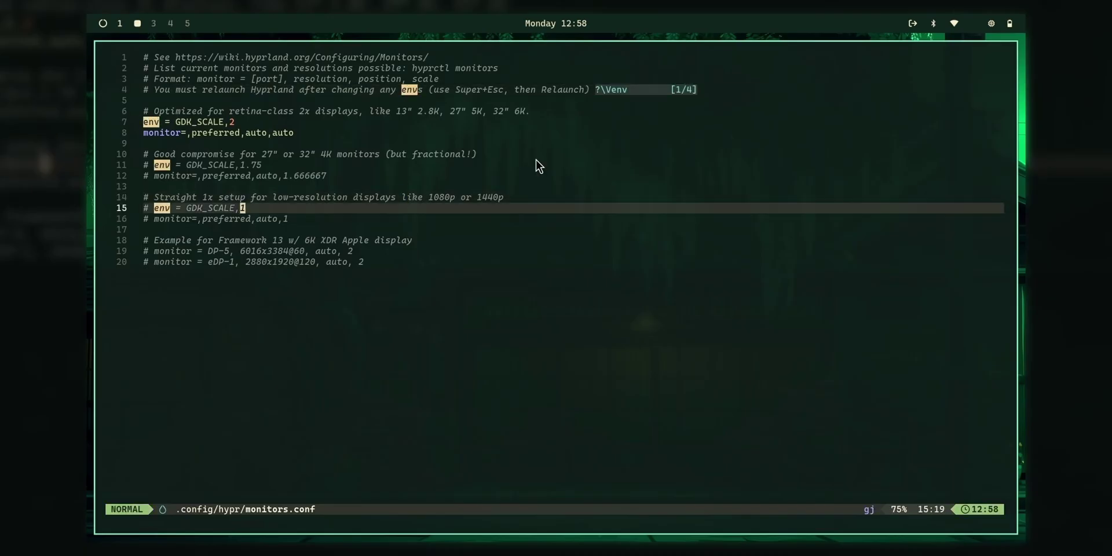
key("j")
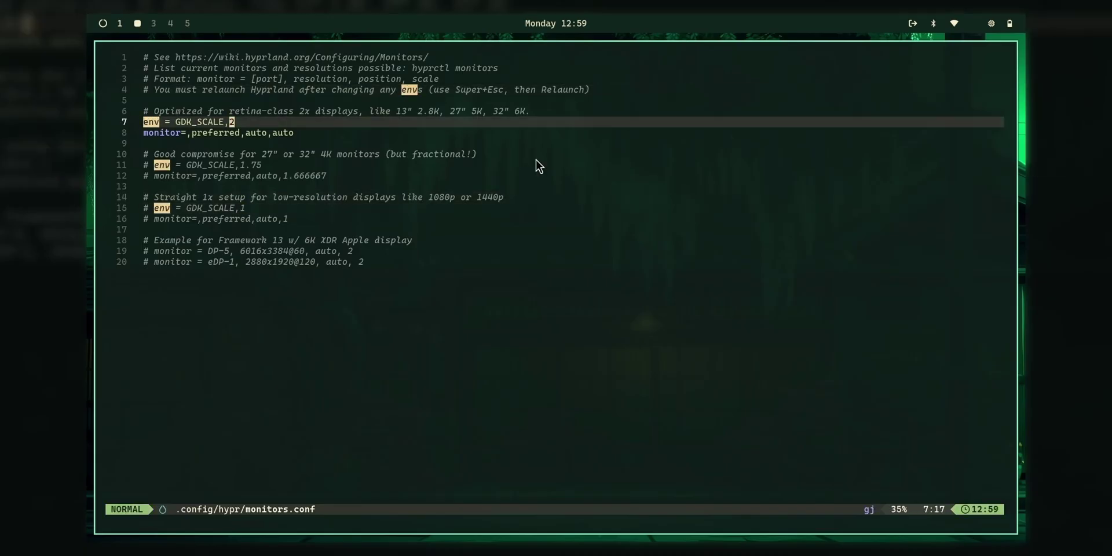
key("super+w")
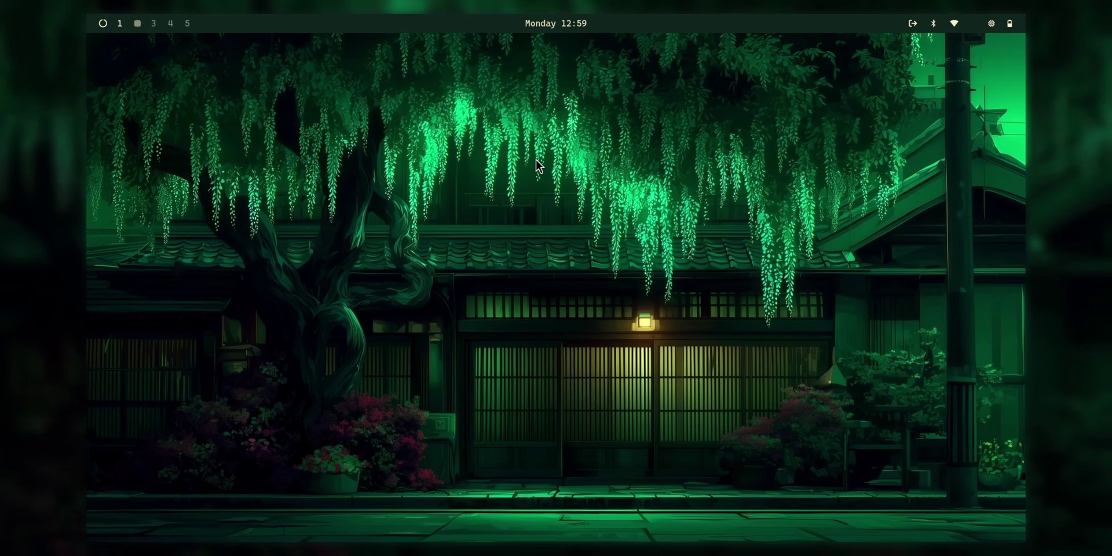
- Launch Kdenlive from the app launcher and choose to wait for it when it is not responding
key("super+space")
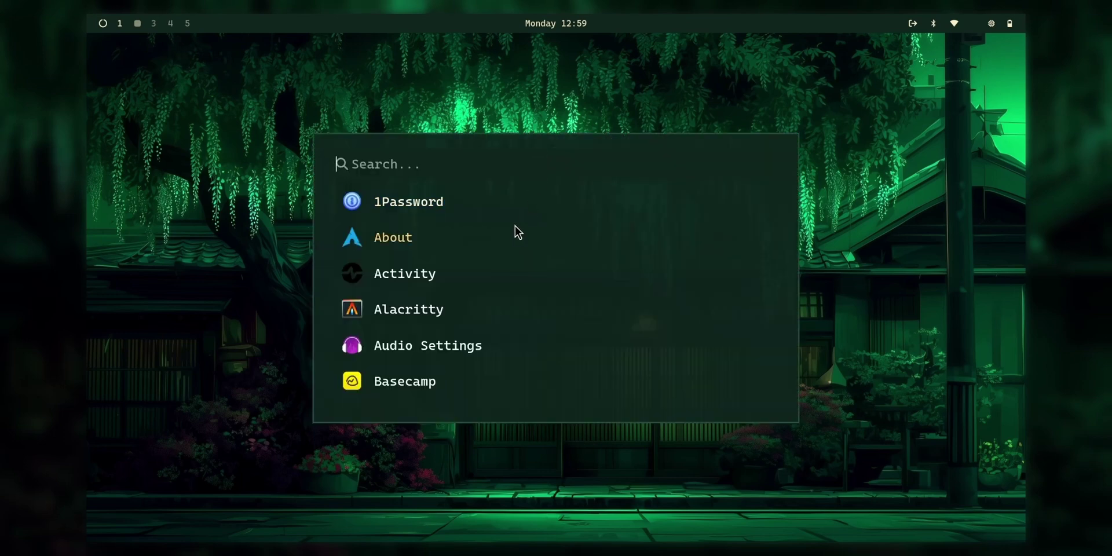
scroll(506, 246, "down", 5)
scroll(459, 307, "down", 9)
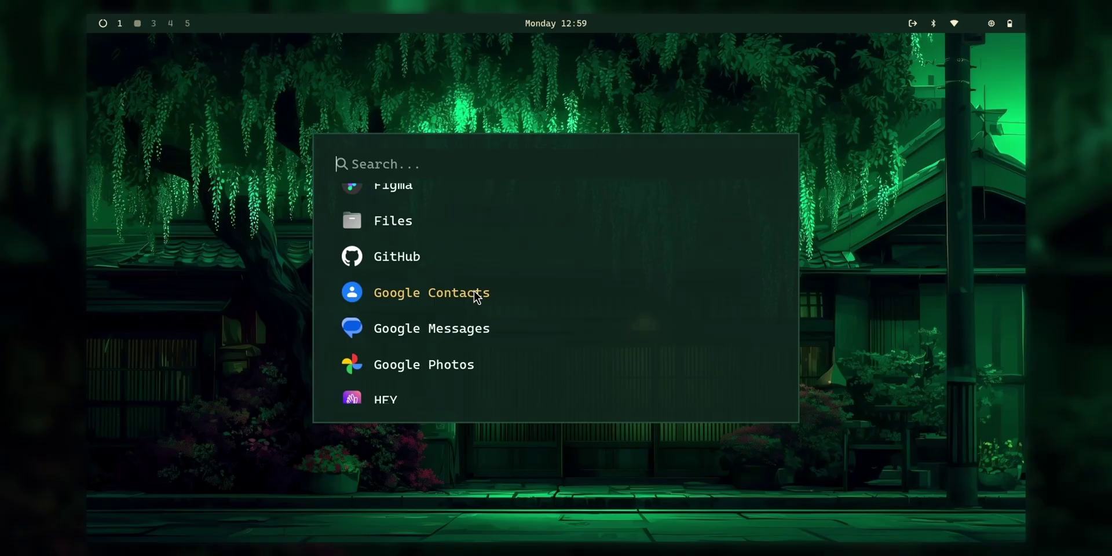
scroll(474, 291, "down", 6)
left_click(433, 280)
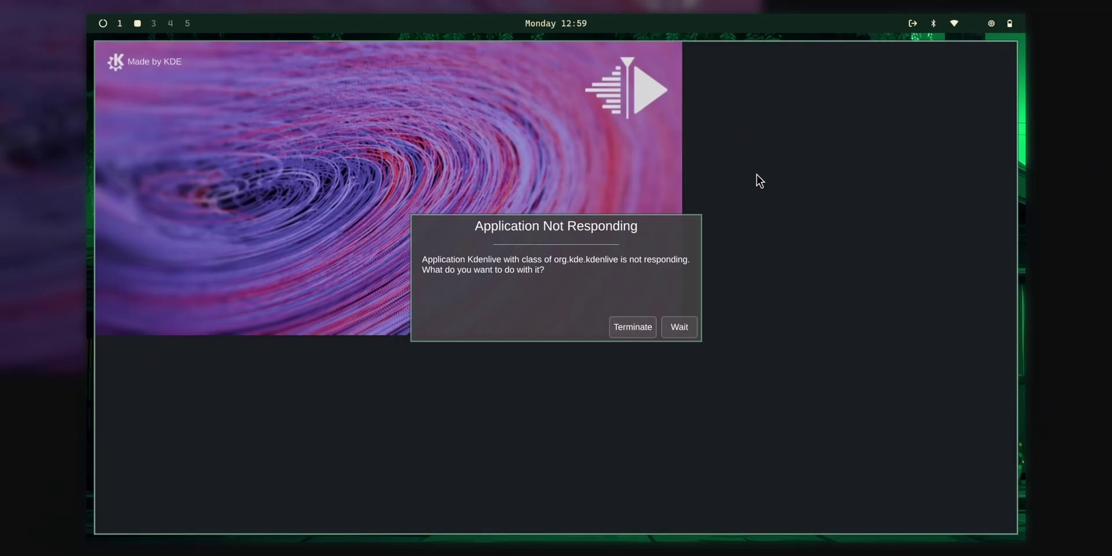
left_click(666, 325)
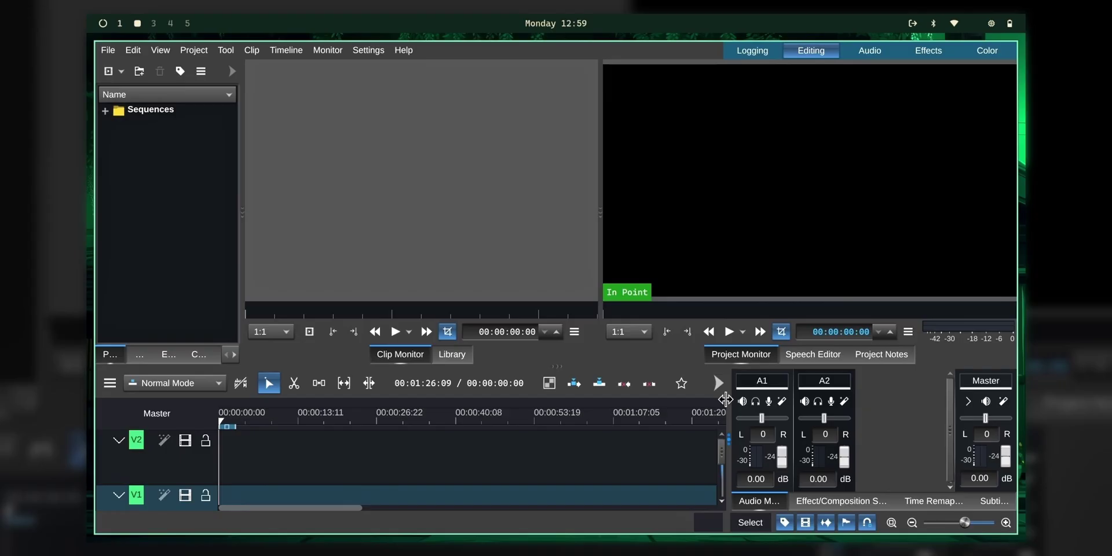
- Change Kdenlive's color scheme to KvSimplicity
left_click(367, 51)
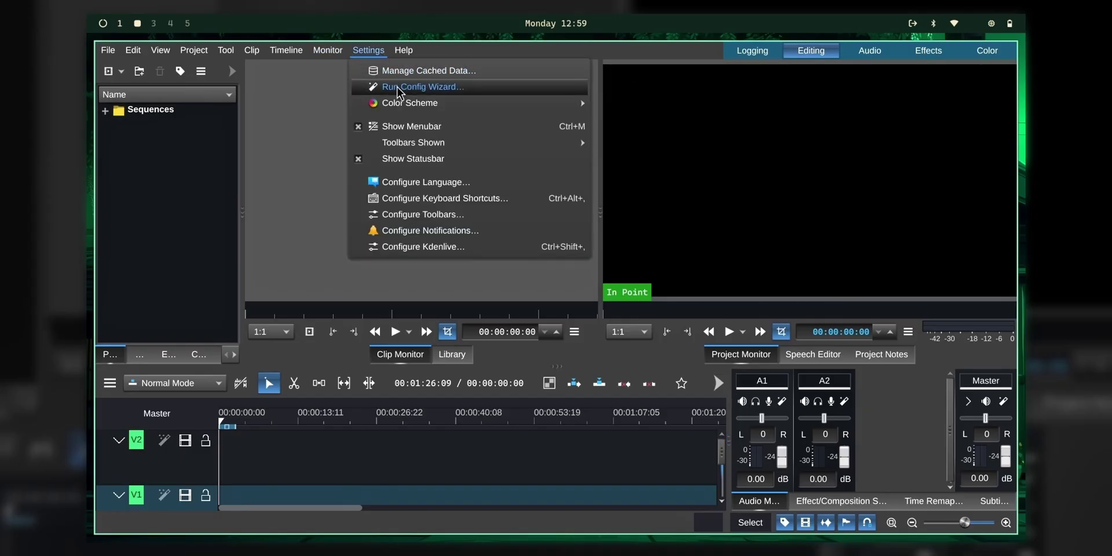
mouse_move(406, 103)
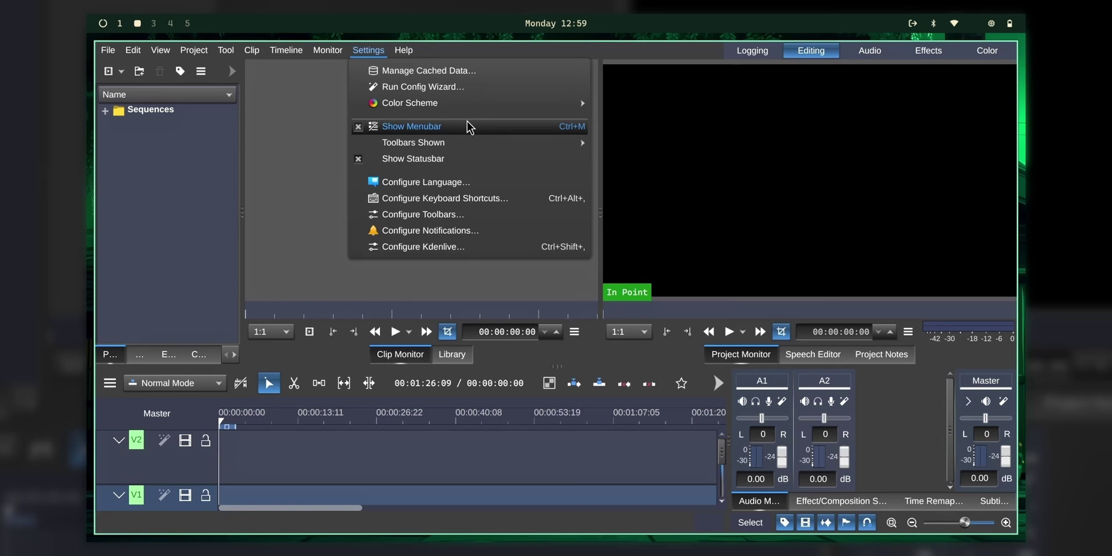
mouse_move(457, 103)
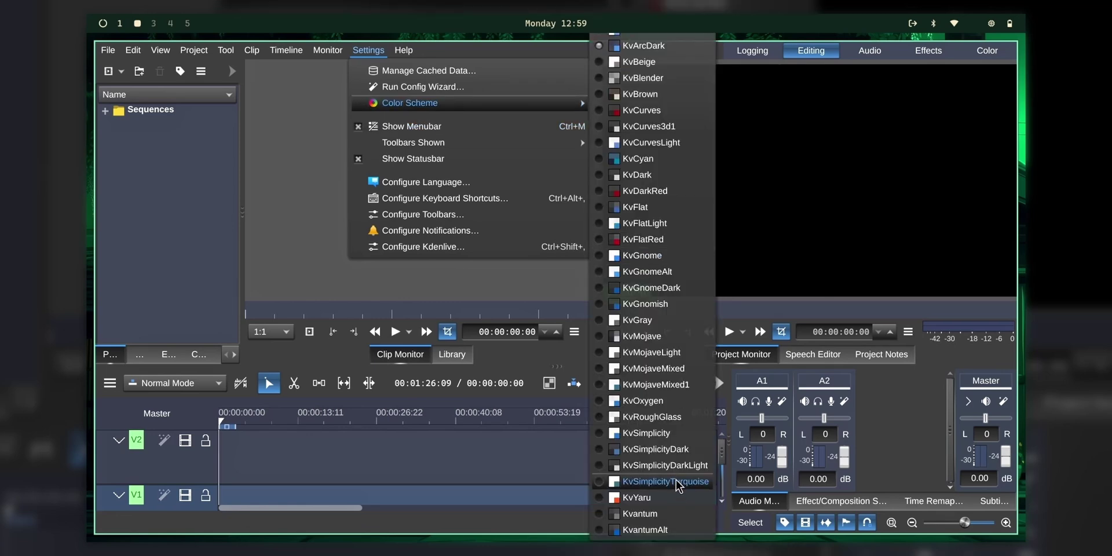
left_click(677, 434)
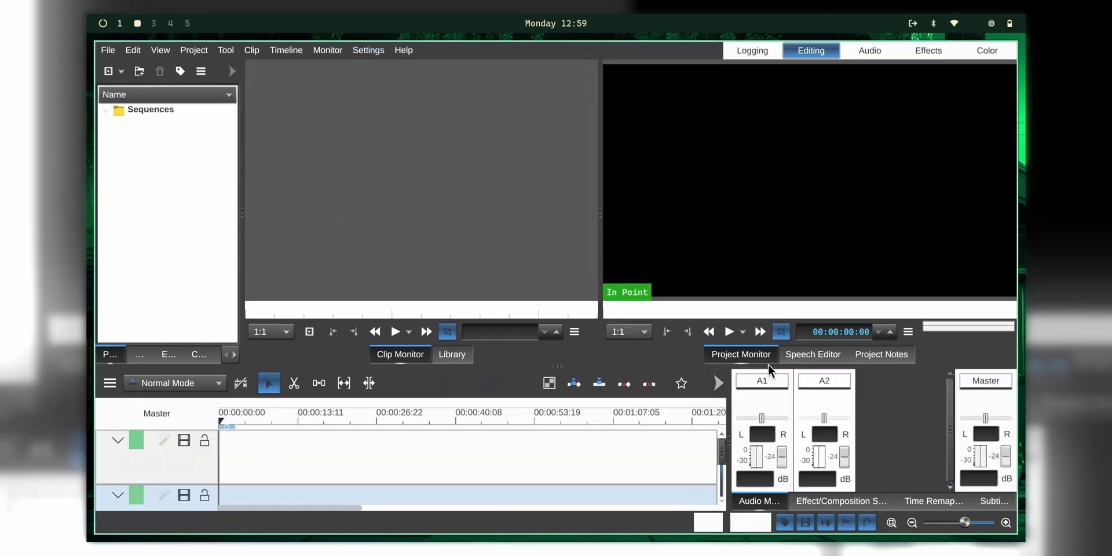
- Try to turn on the restart-required option in Kdenlive's Playback configuration, cancel the dialog and close Kdenlive
left_click(111, 49)
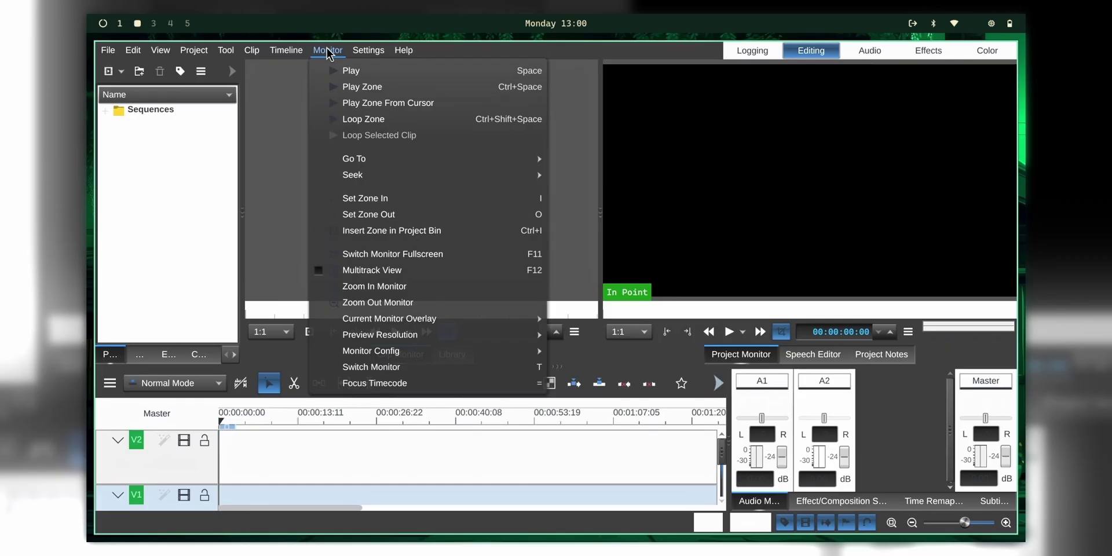
mouse_move(369, 50)
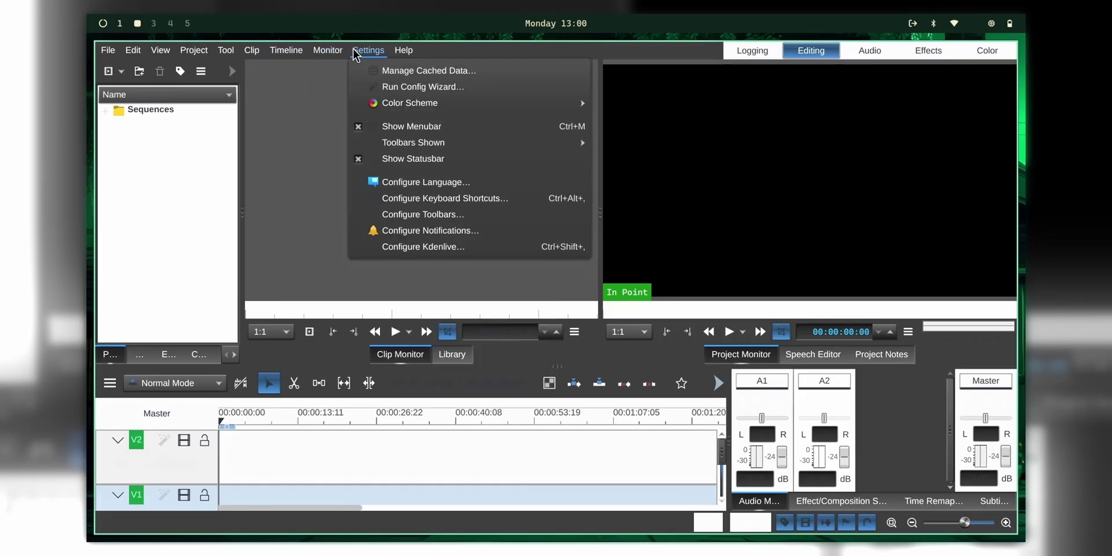
left_click(401, 246)
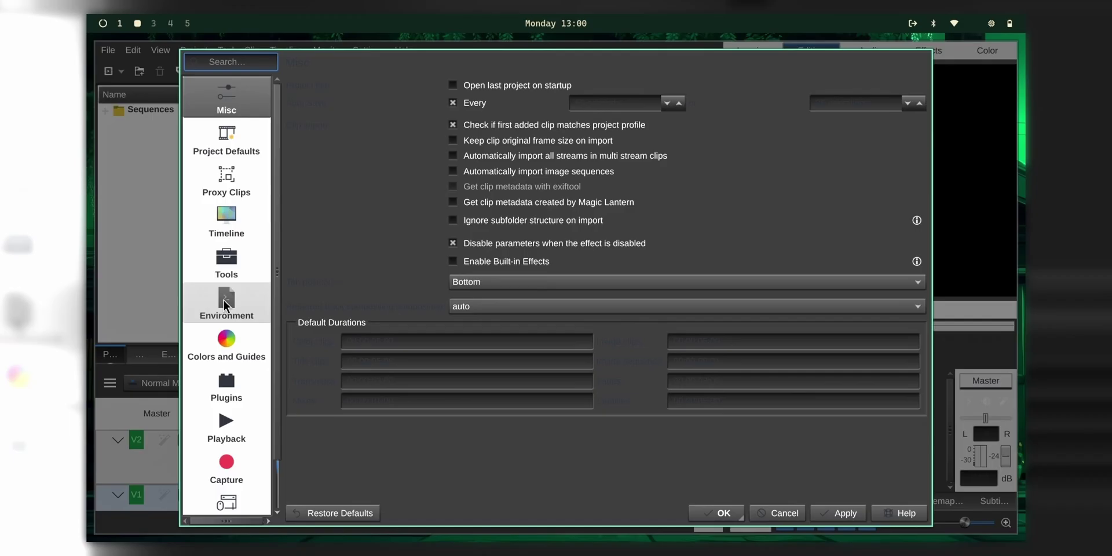
left_click(218, 423)
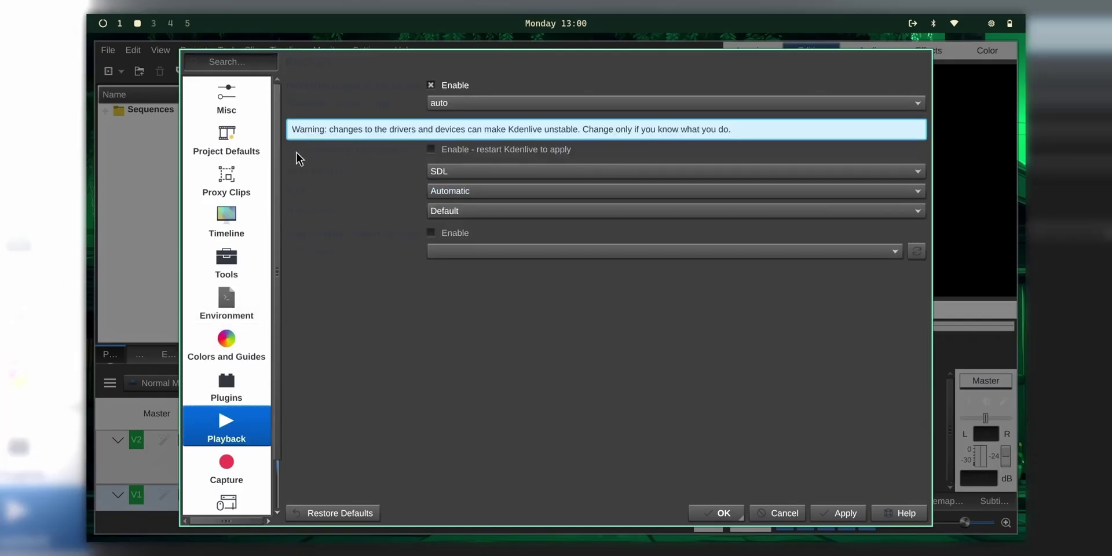
left_click(433, 153)
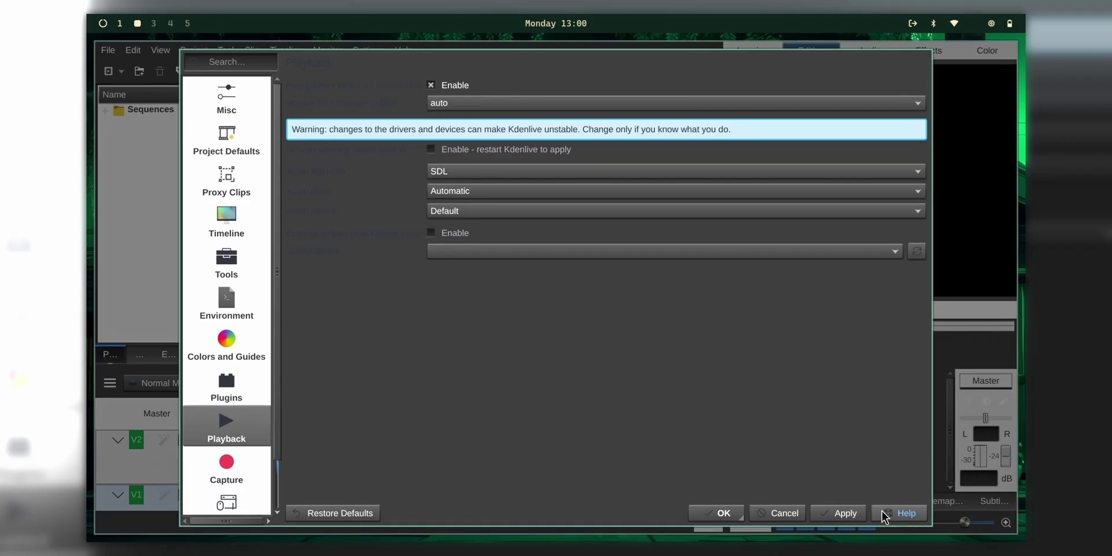
left_click(778, 513)
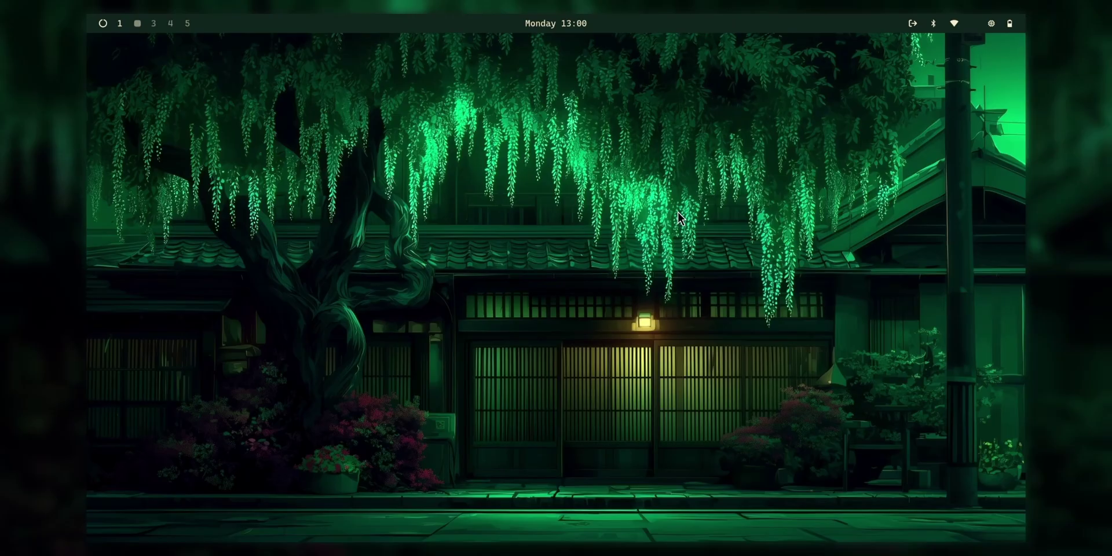
- View the system's hardware and software information window and close it
key("super+Return")
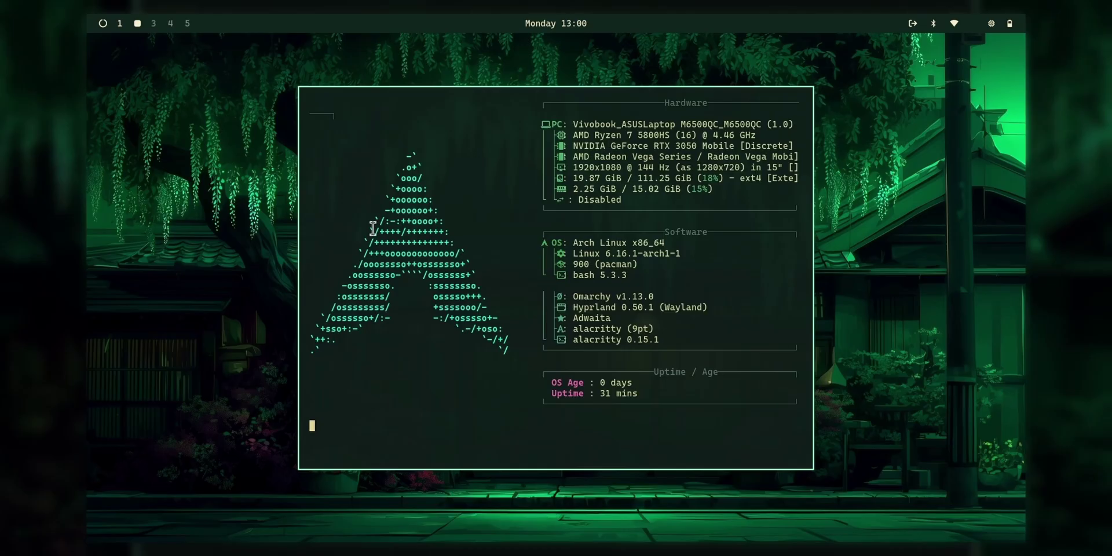
key("super+w")
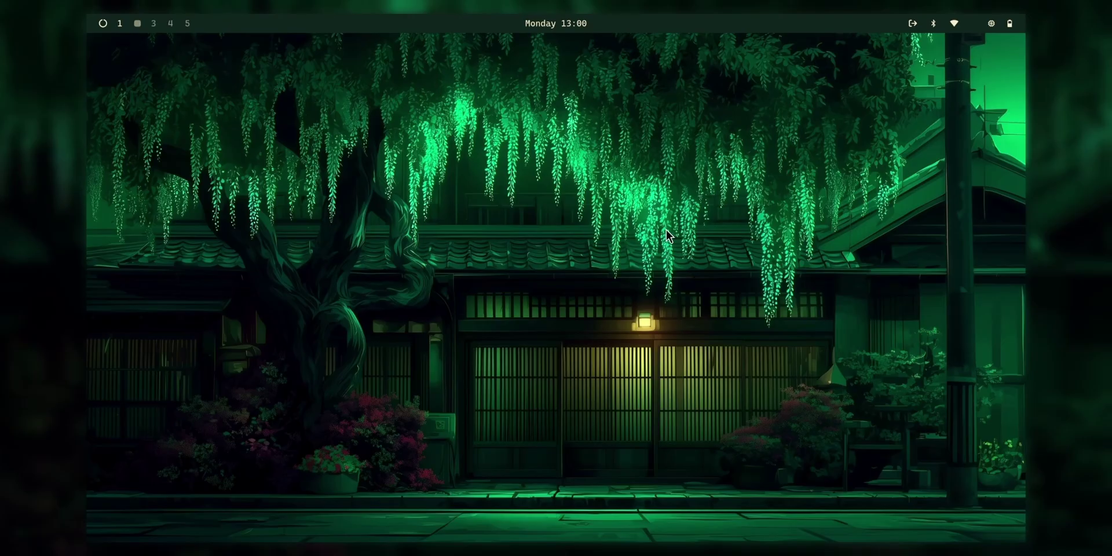
- Set the system's power profile to performance through the Omarchy Setup options
key("super+space")
key("super+alt+space")
key("Down")
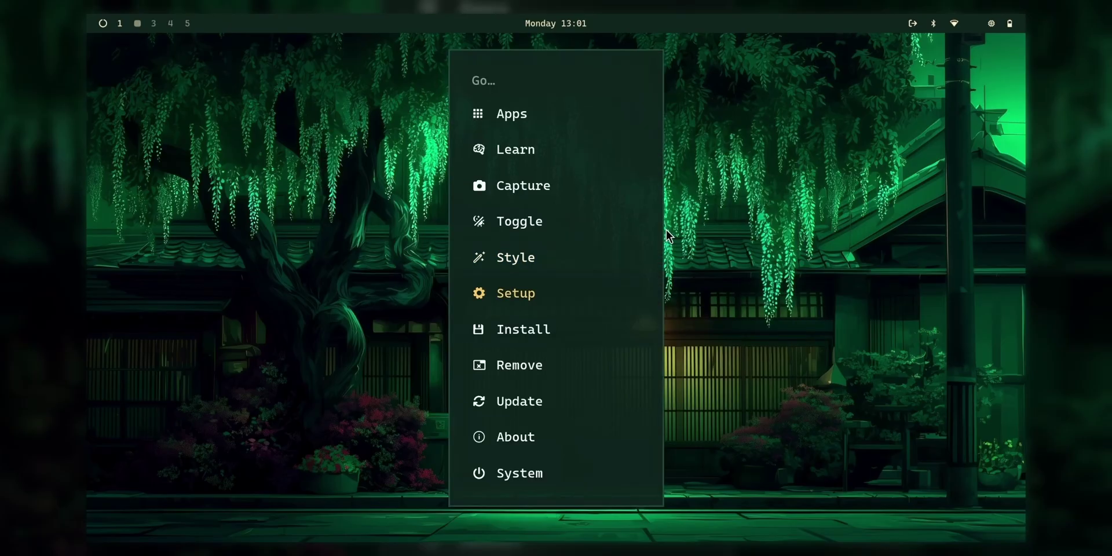
key("Return")
key("Down")
key("Down")
key("Return")
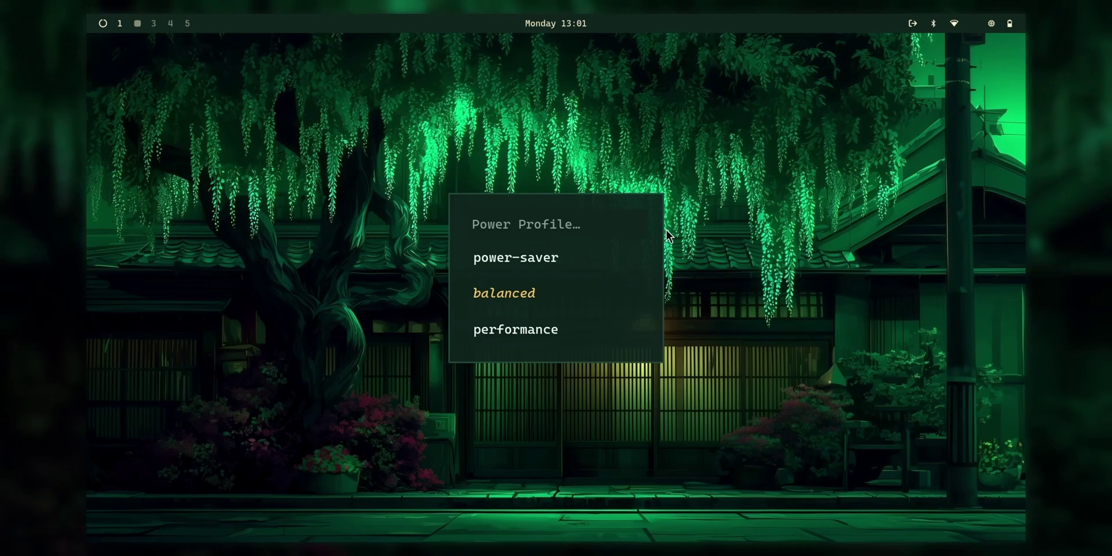
key("Down")
key("Return")
- Open Omarchy's Update options and go to the Config choices for restoring default configurations
key("super+alt+space")
key("Down")
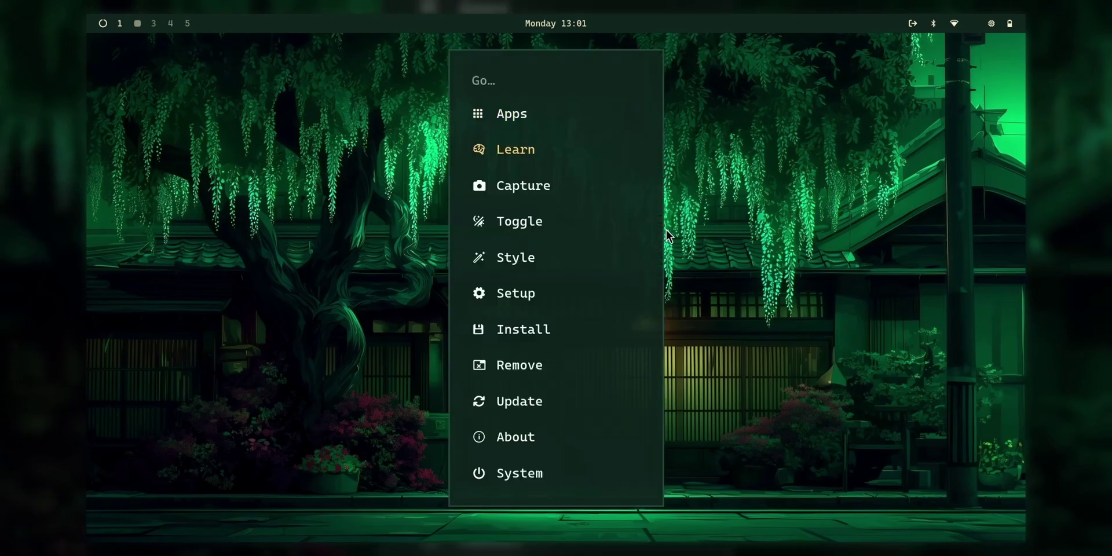
key("Down")
key("Down")
key("Down")
key("Down")
key("Down")
key("Down")
key("Down")
key("Return")
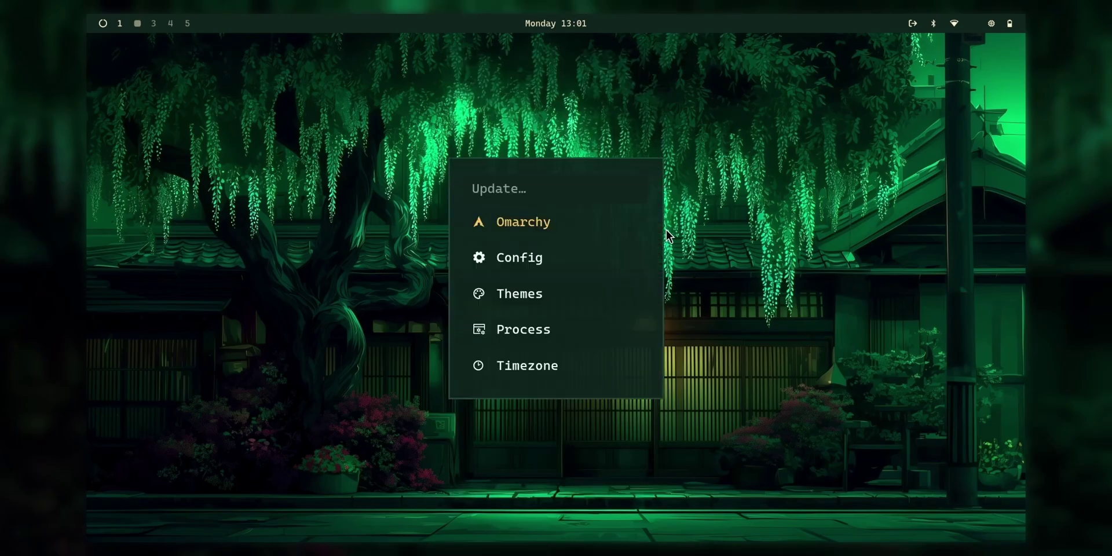
key("Down")
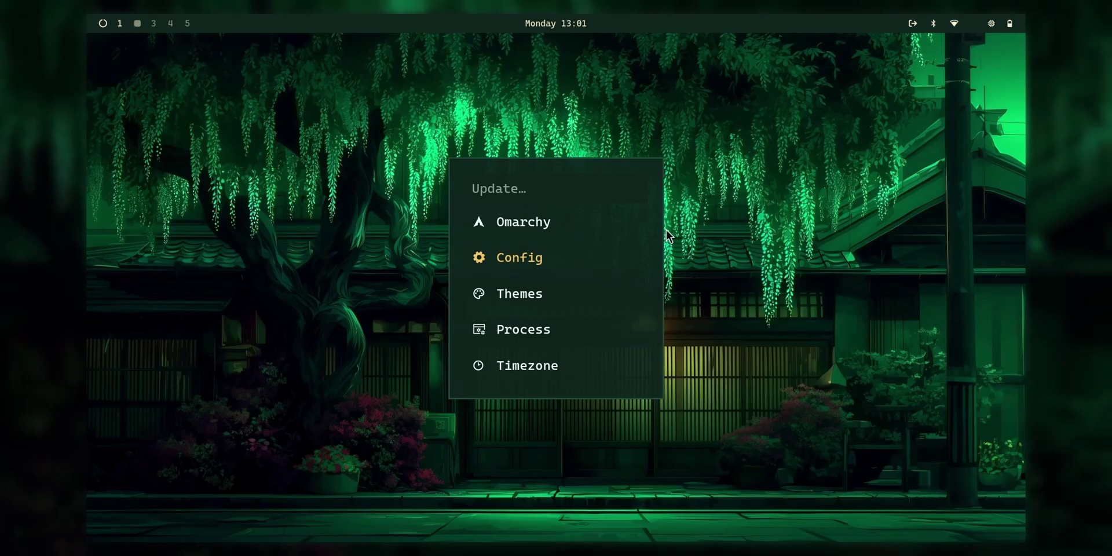
key("Down")
key("Down")
key("Down")
key("Up")
key("Up")
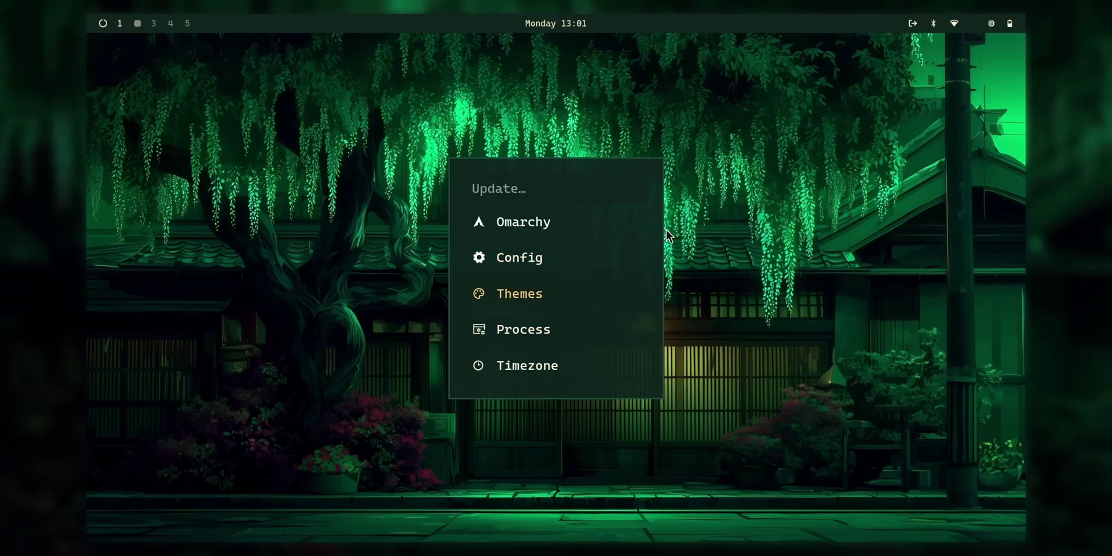
key("Up")
key("Return")
- Replace the Hyprland configuration with the Omarchy default
key("Down")
key("Down")
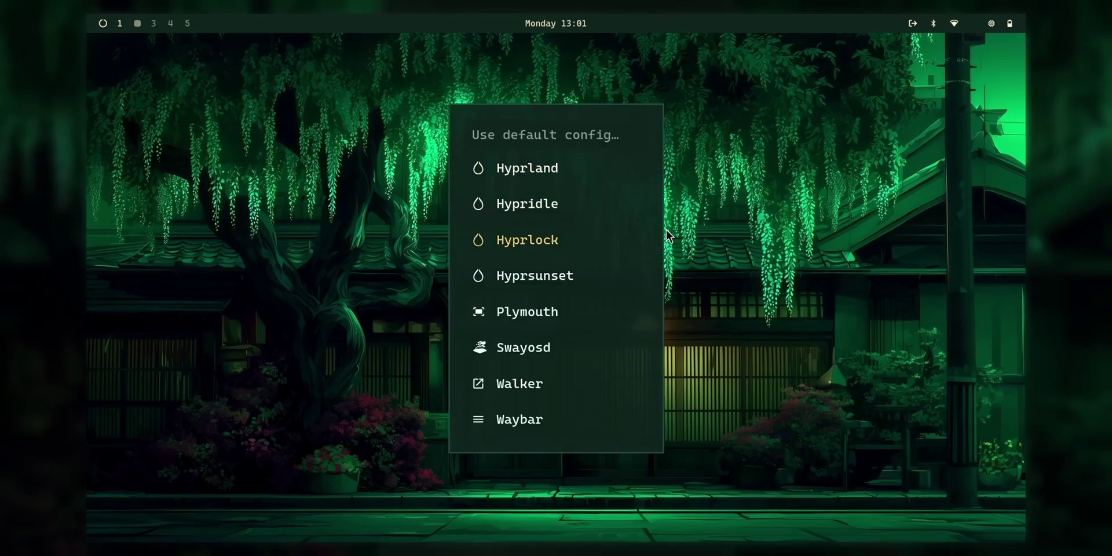
key("Down")
key("Down")
key("Down")
key("Down")
key("Down")
key("Up")
key("Down")
key("Down")
key("Return")
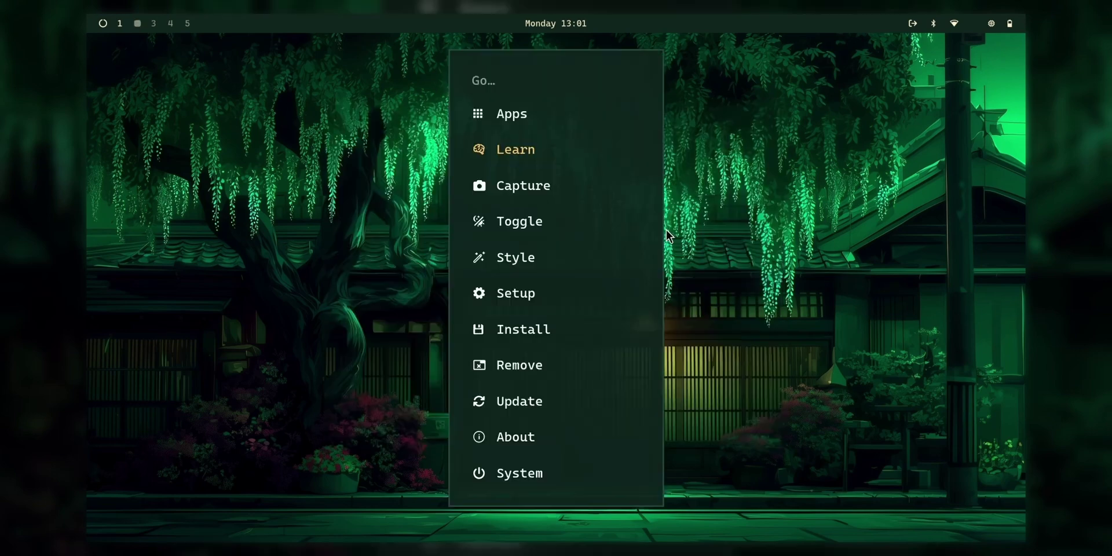
- Close the config output and start installing Steam through Omarchy's Install options
key("Down")
key("Down")
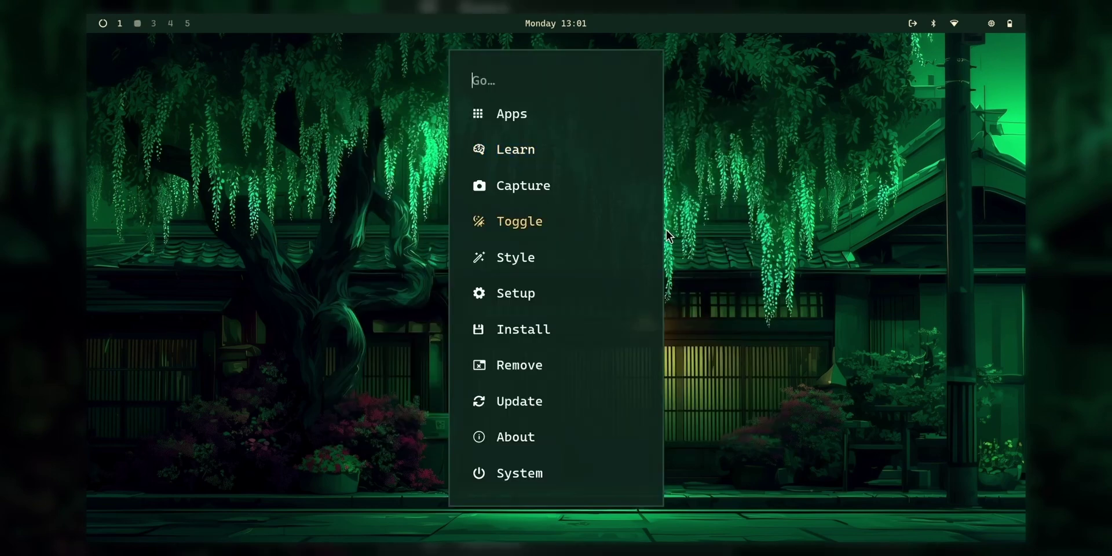
key("Down")
key("Down")
key("Down")
key("Escape")
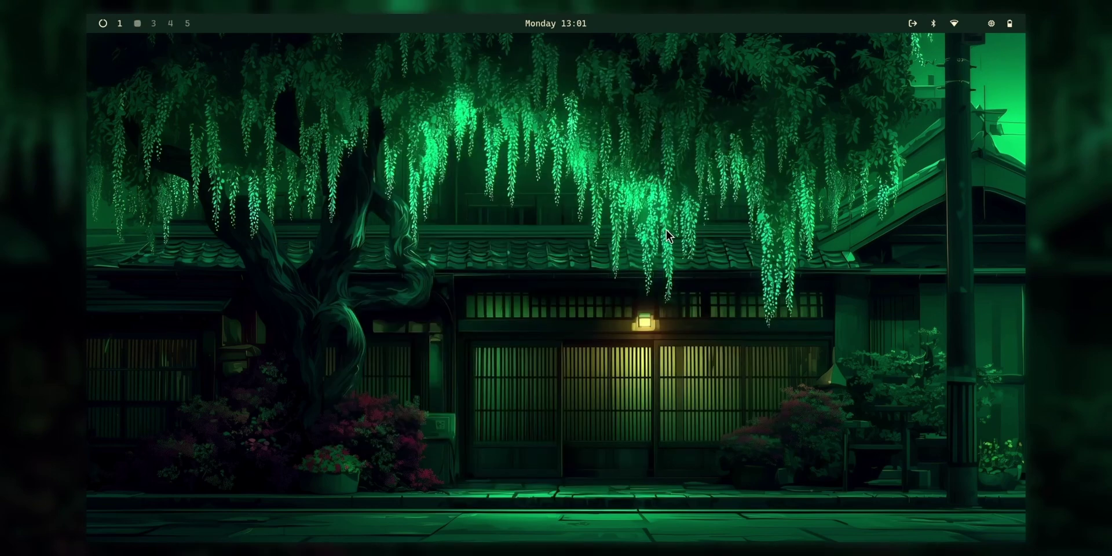
key("Down")
key("Down")
key("Down")
key("Down")
key("Down")
key("Down")
key("Down")
key("Return")
key("Return")
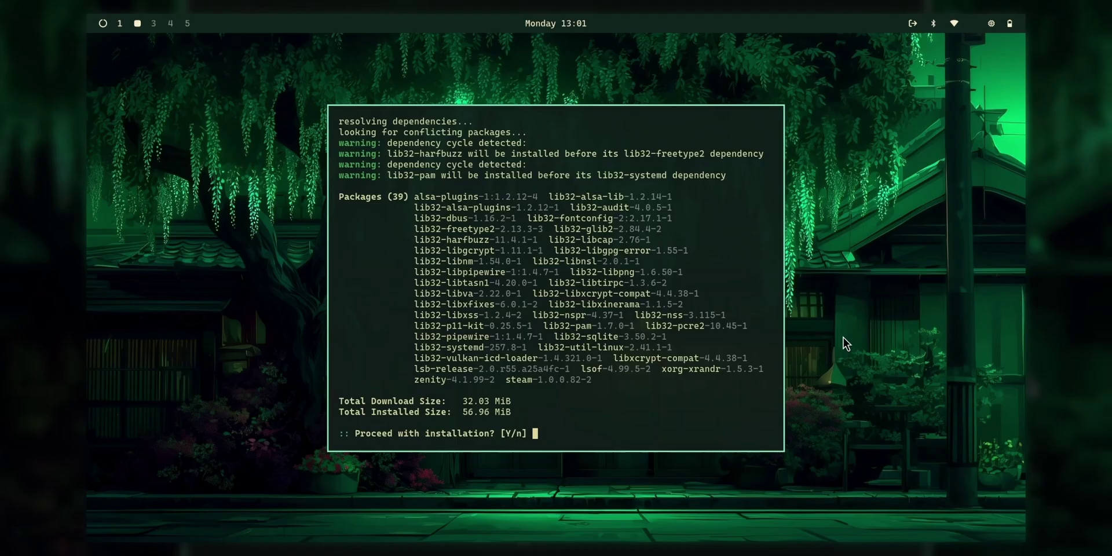
- Confirm the Steam package installation and close the installer terminal once it is done
type("y")
key("Return")
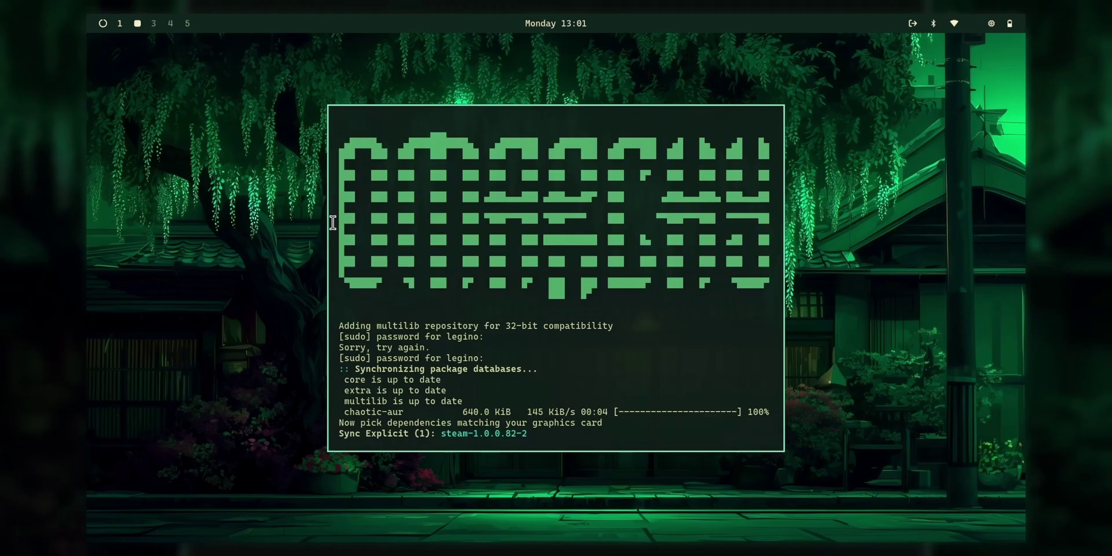
left_click_drag(342, 221, 798, 341)
left_click(698, 299)
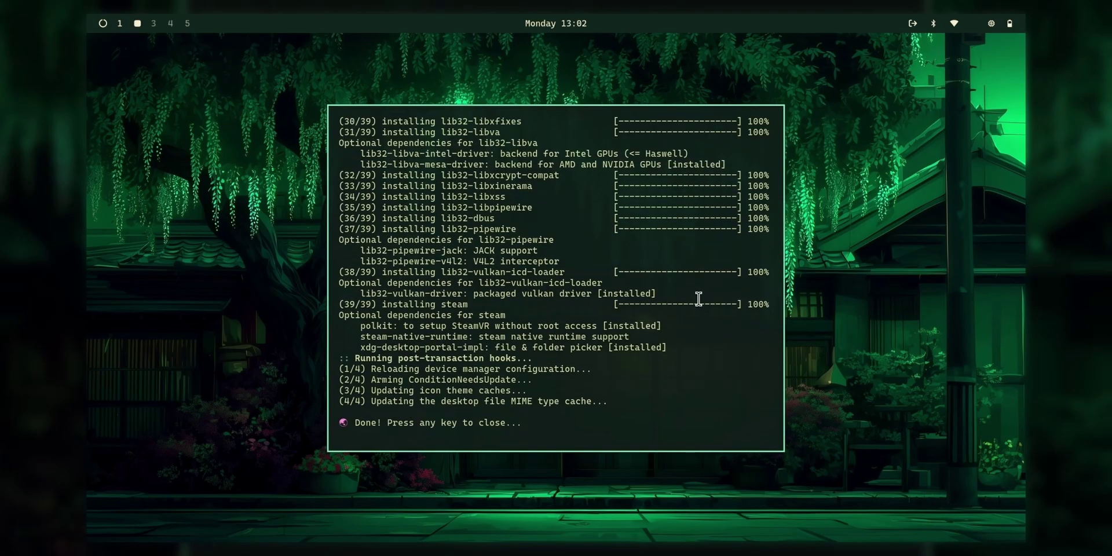
key("Return")
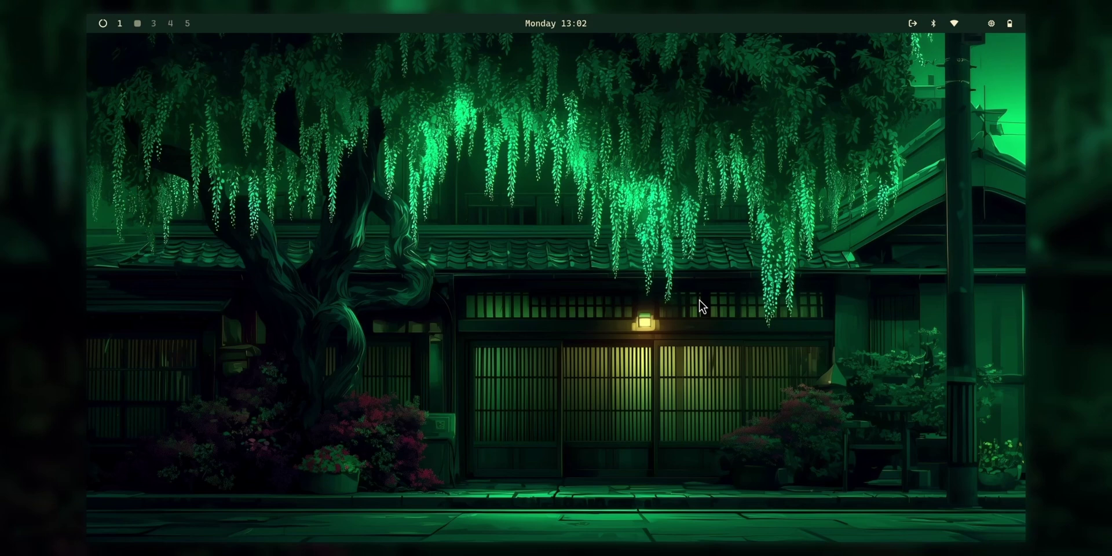
key("super+alt+space")
type("st")
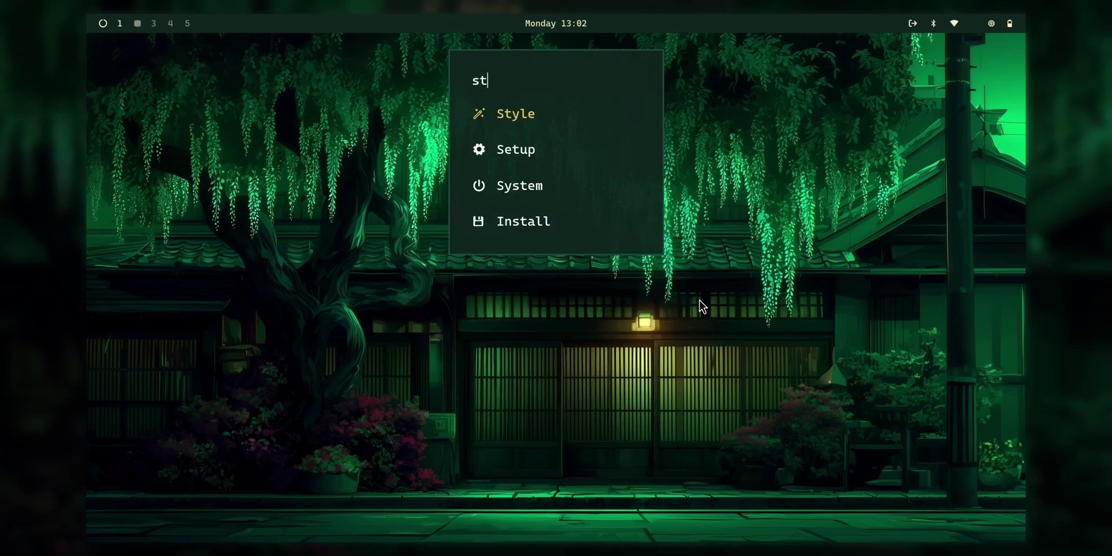
key("BackSpace")
key("BackSpace")
key("Escape")
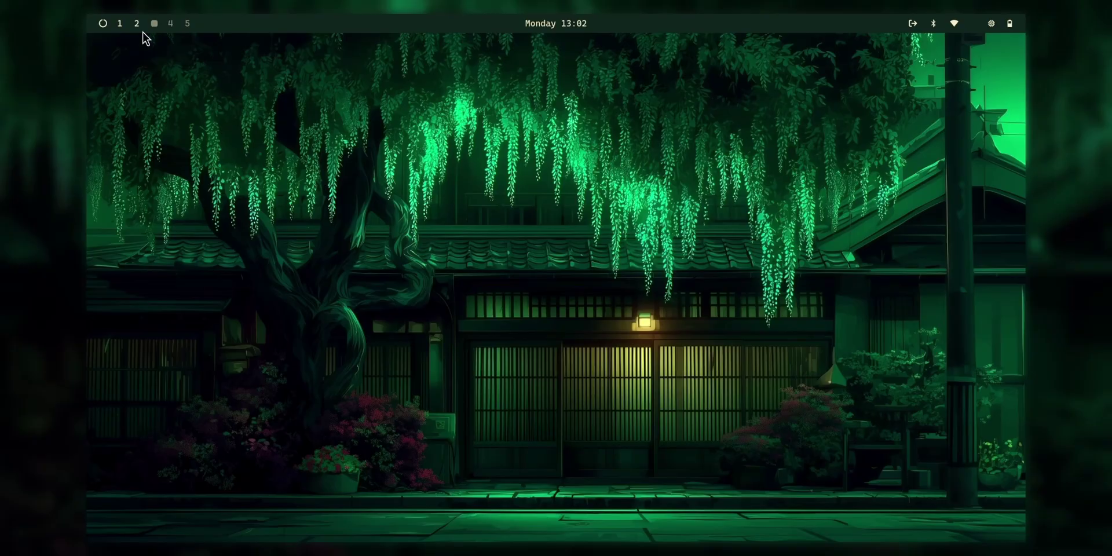
- Switch through workspaces 1 to 5 to view them and return to workspace 3
left_click(137, 23)
left_click(124, 24)
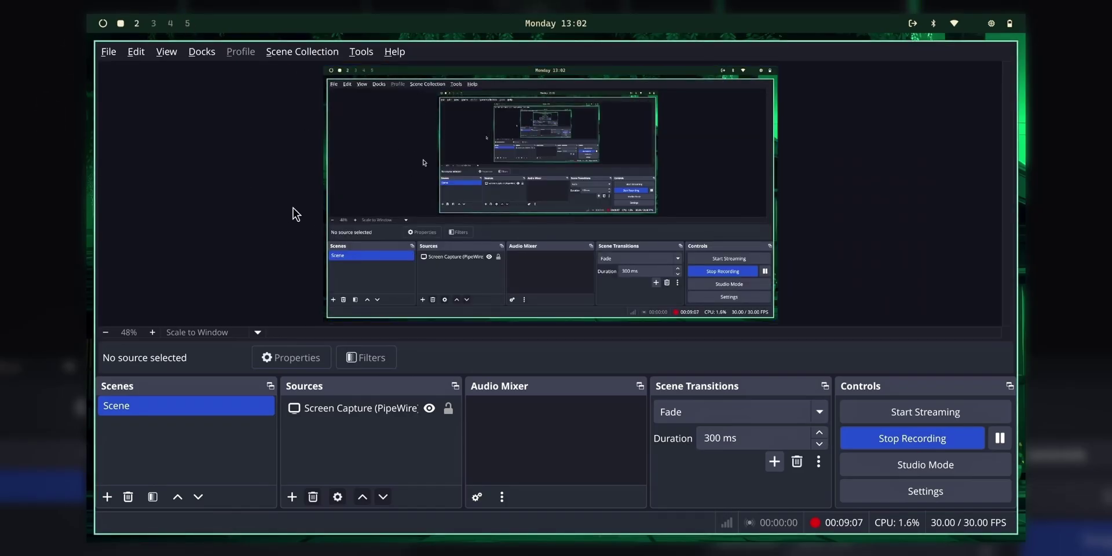
key("super+2")
key("super+3")
key("super+4")
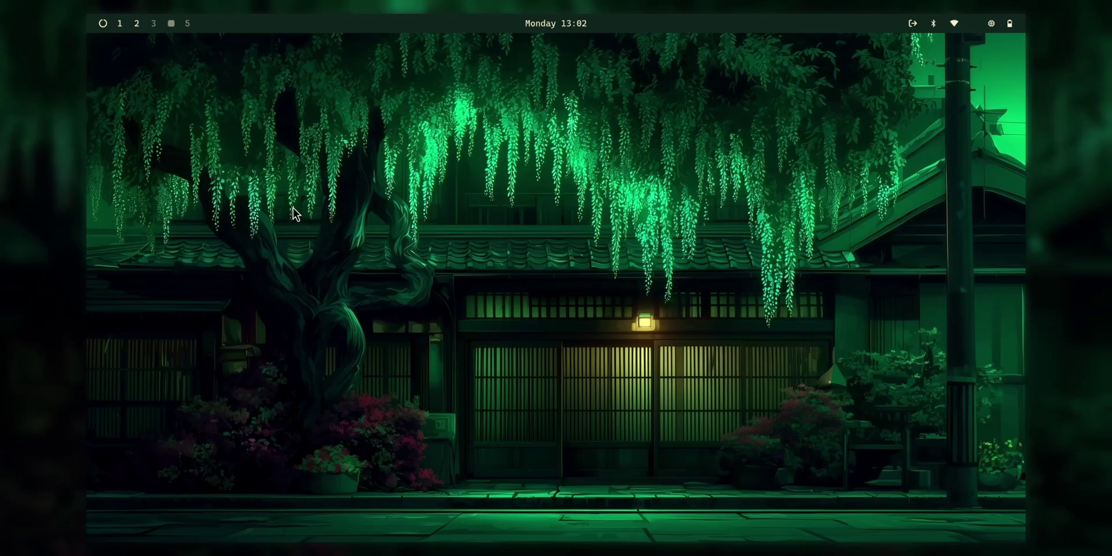
key("super+5")
key("super+3")
- Open Audio Settings from the application launcher
key("super+space")
key("Down")
key("Down")
key("Down")
key("Down")
key("Down")
key("Up")
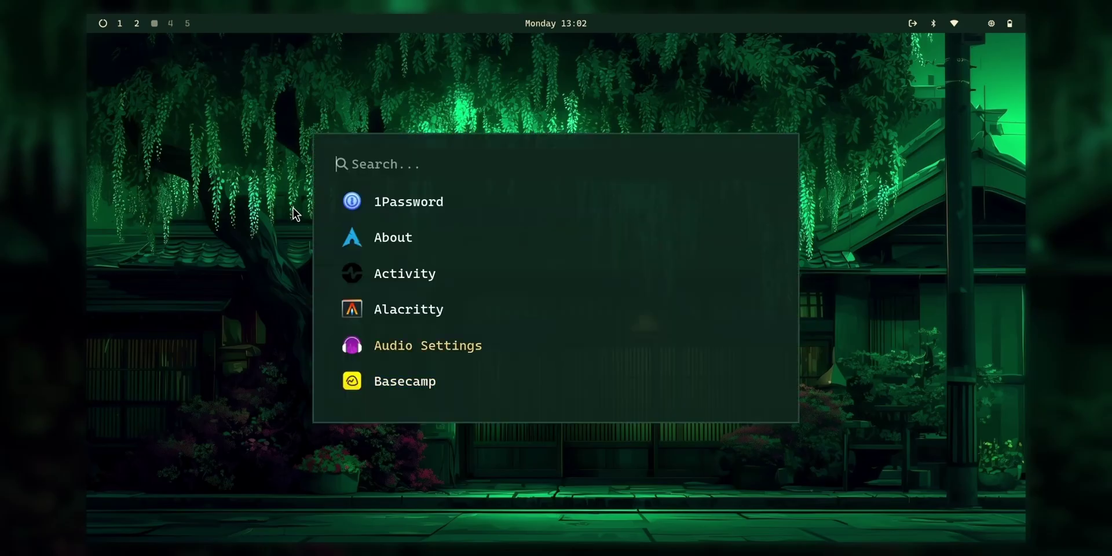
key("Return")
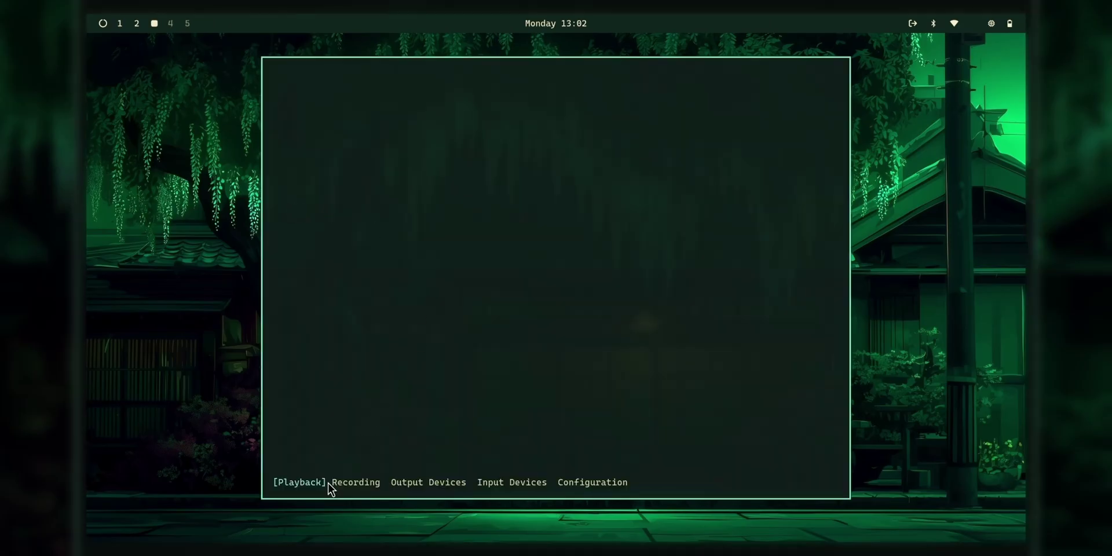
- View the Output Devices, Input Devices and Configuration pages of the audio settings and close them
left_click(416, 480)
left_click(496, 481)
left_click(586, 484)
key("Tab")
key("Tab")
key("Tab")
key("q")
- Hide the top bar through Omarchy's Toggle options
key("super+alt+space")
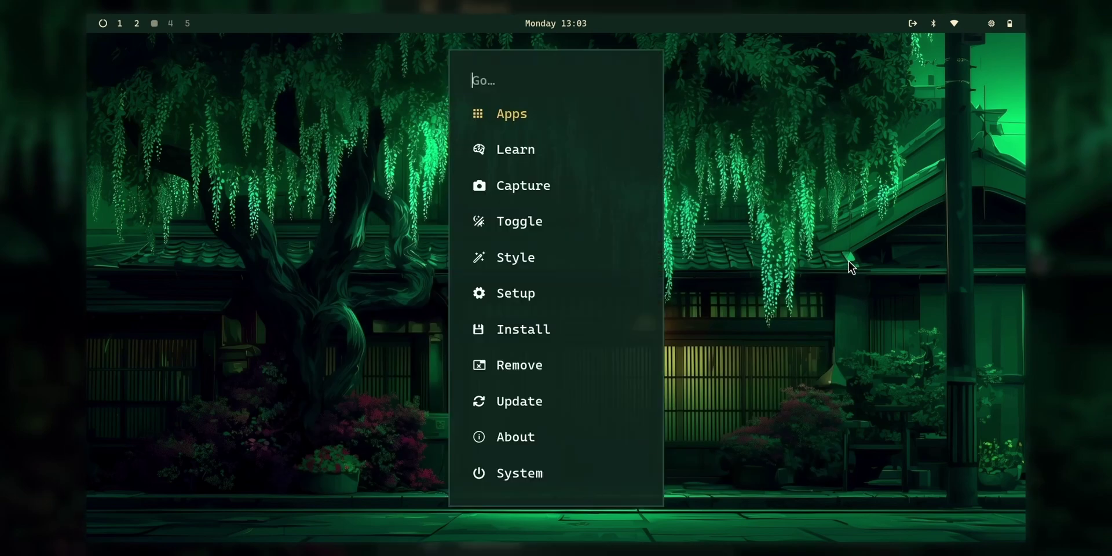
key("Down")
key("Down")
key("Down")
key("Down")
key("Up")
key("Return")
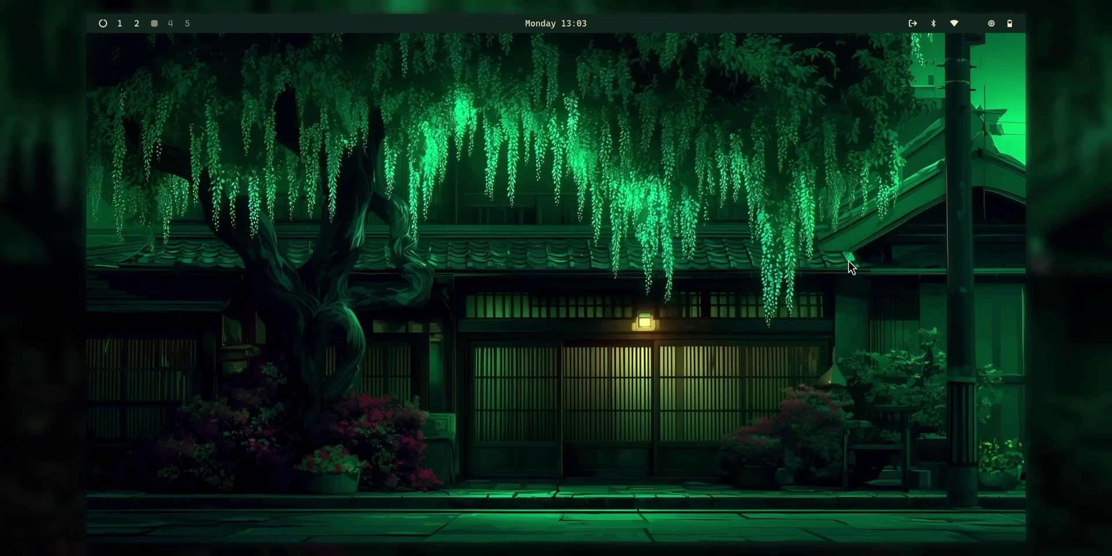
key("Down")
key("Down")
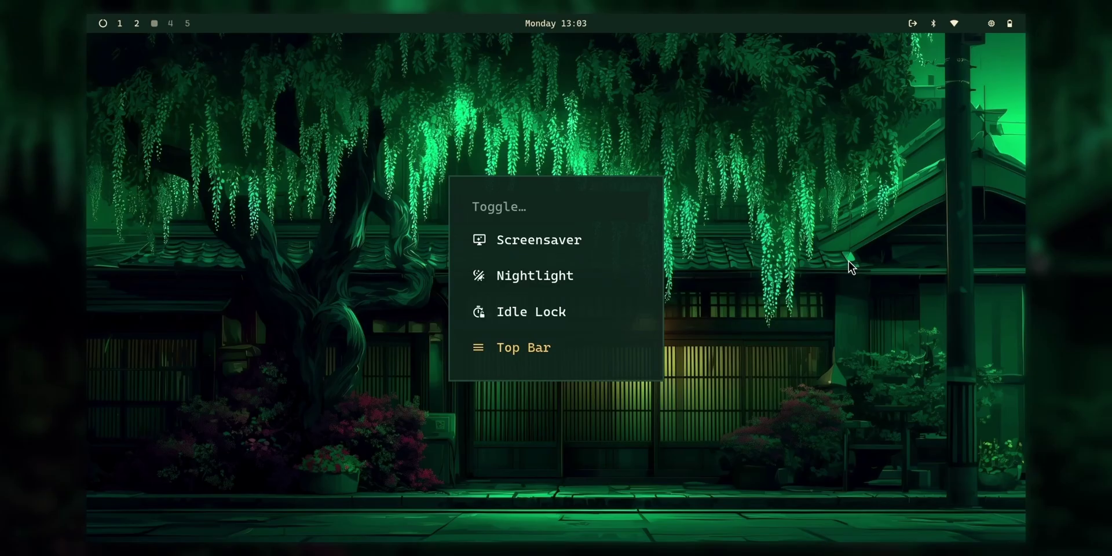
key("Return")
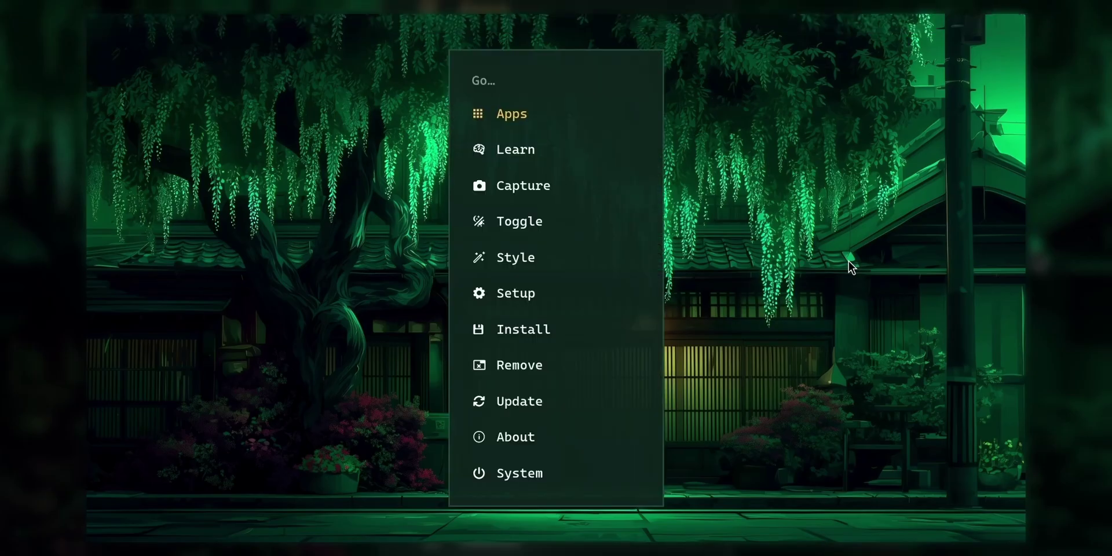
- View the Style options, leave them and turn the top bar back on
key("Down")
key("Down")
key("Down")
key("Down")
key("Return")
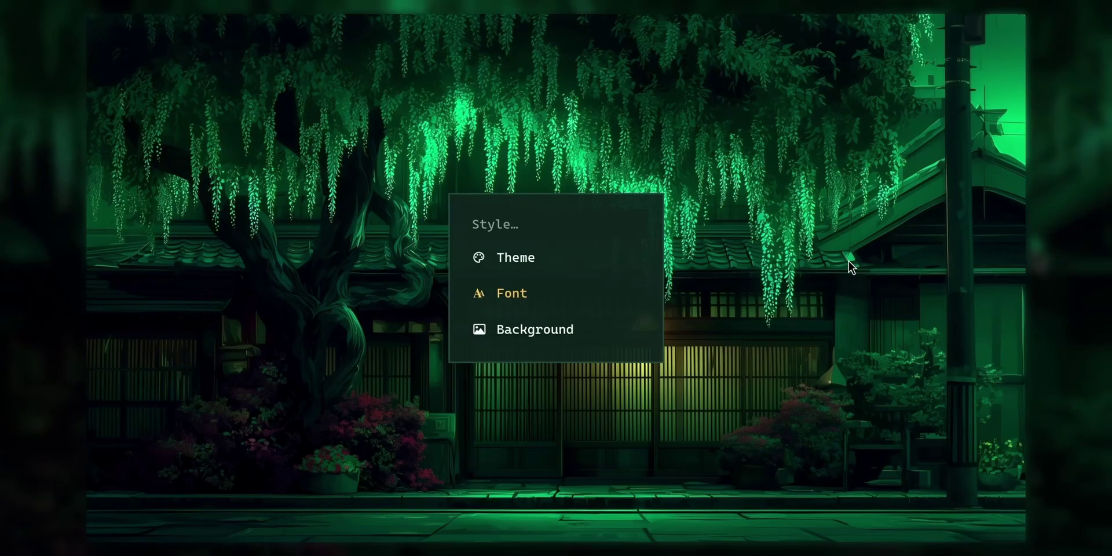
key("Escape")
key("Escape")
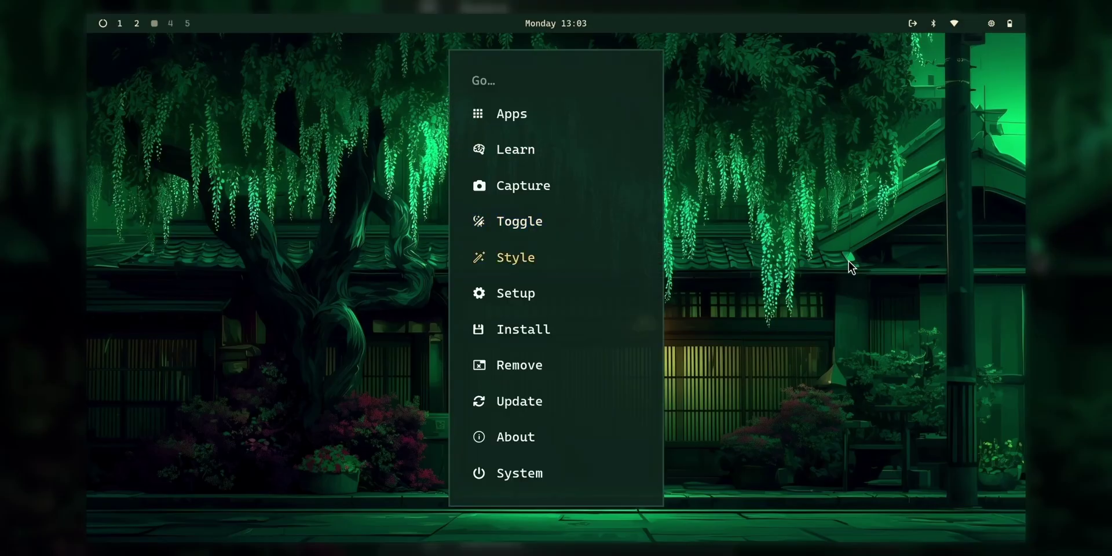
- View the Toggle options and close the Omarchy menu
key("Up")
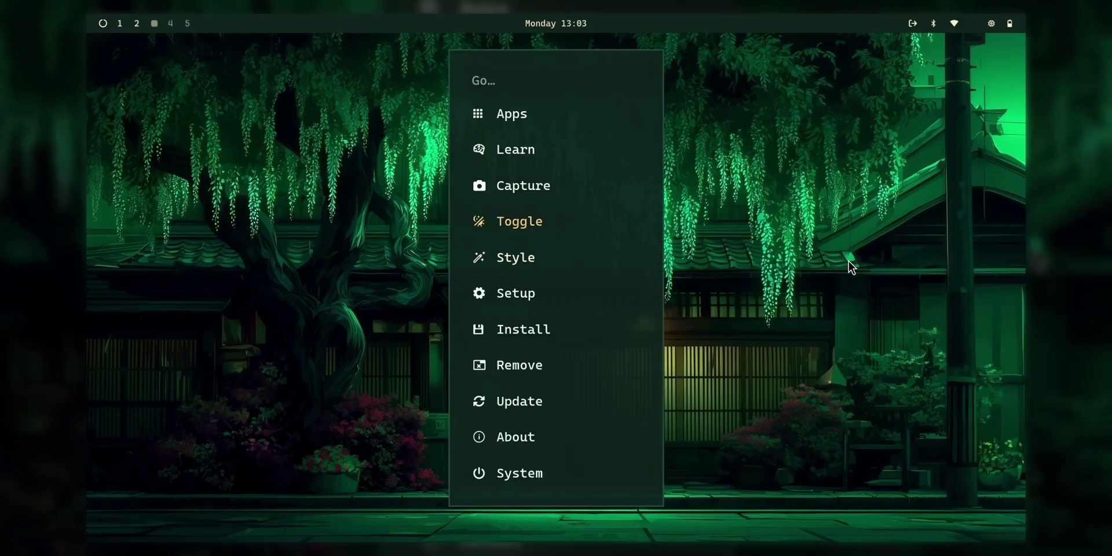
key("Return")
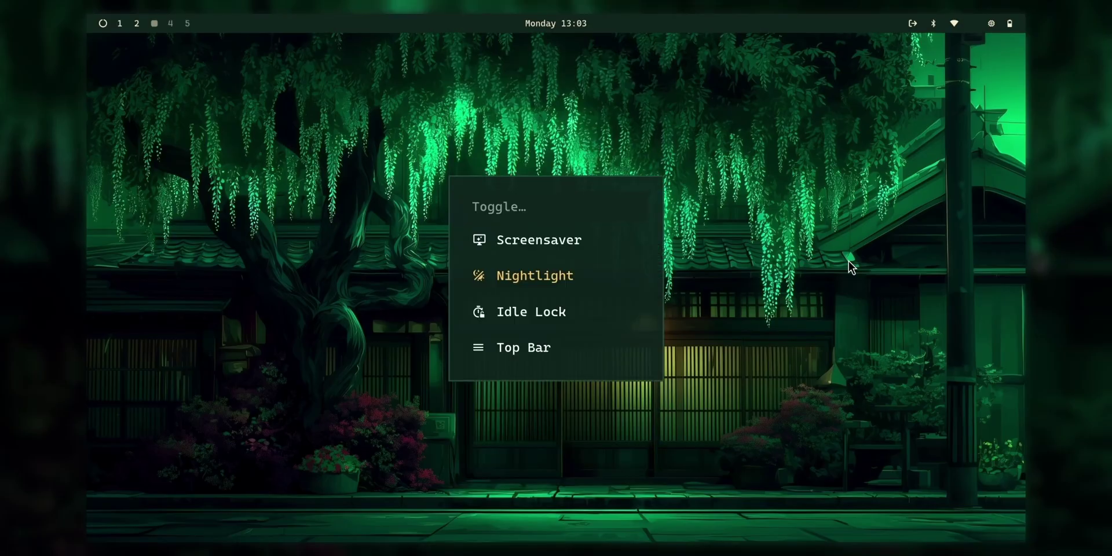
key("Down")
key("Down")
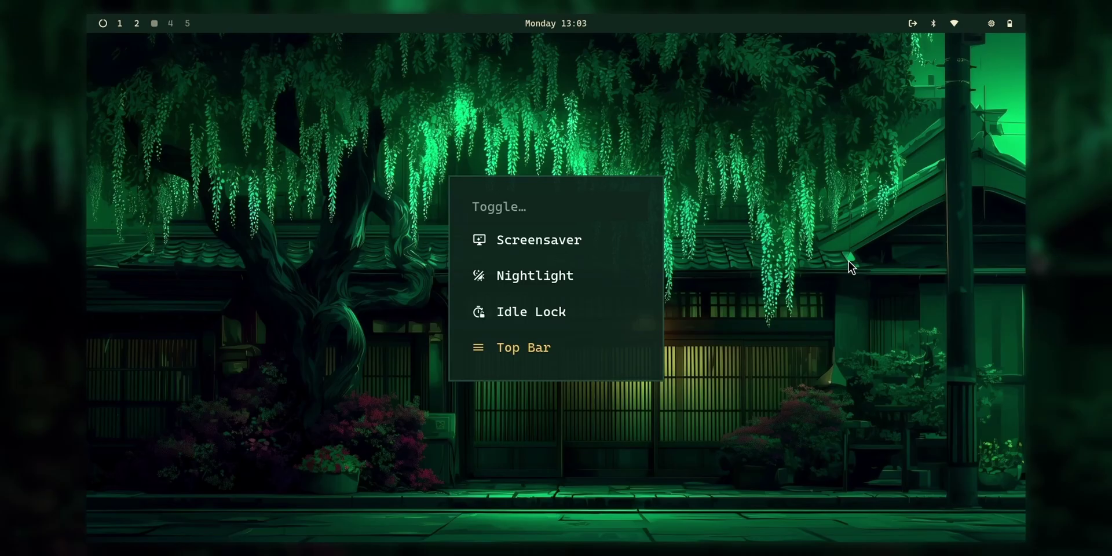
key("Escape")
key("super+alt+space")
key("Escape")
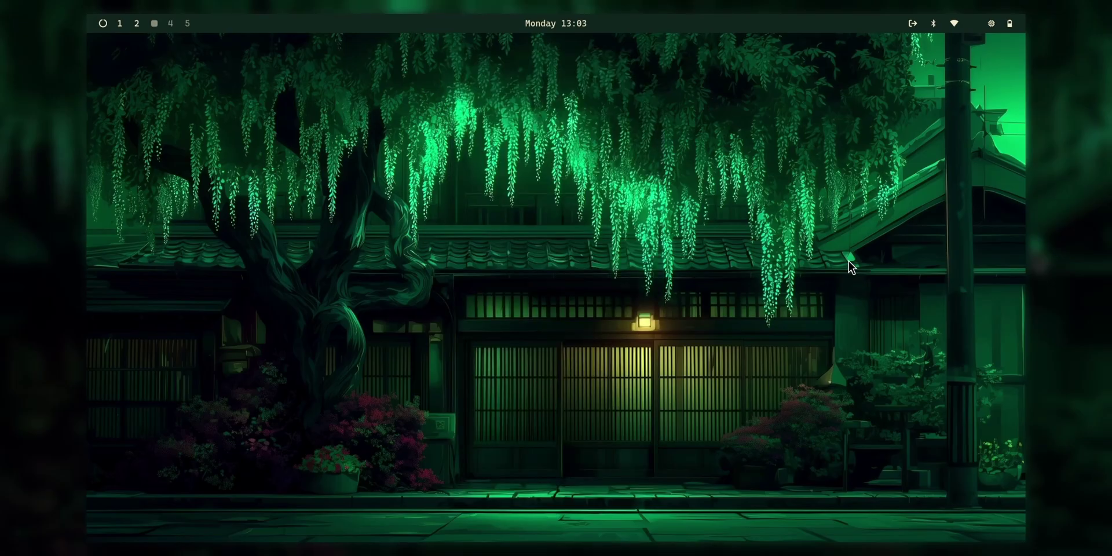
- View the Capture options for screenshot, screen recording and color, and close them
key("super+ctrl+c")
key("Down")
key("Down")
key("Up")
key("Up")
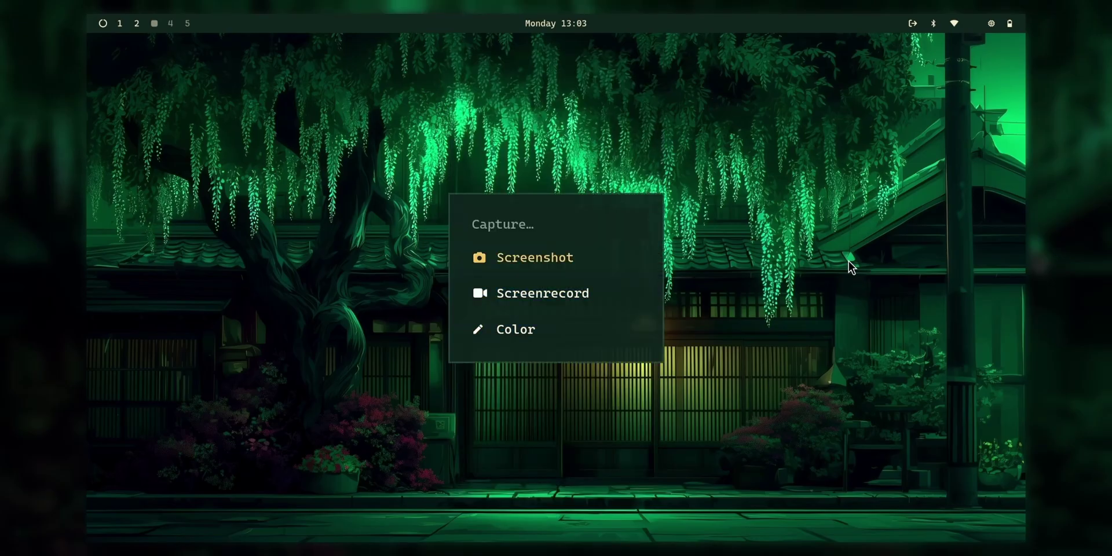
key("Escape")
key("Escape")
- Look through the Learn options, from Keybindings and Omarchy to Hyprland, Arch, Neovim and Bash
key("super+ctrl+l")
key("Down")
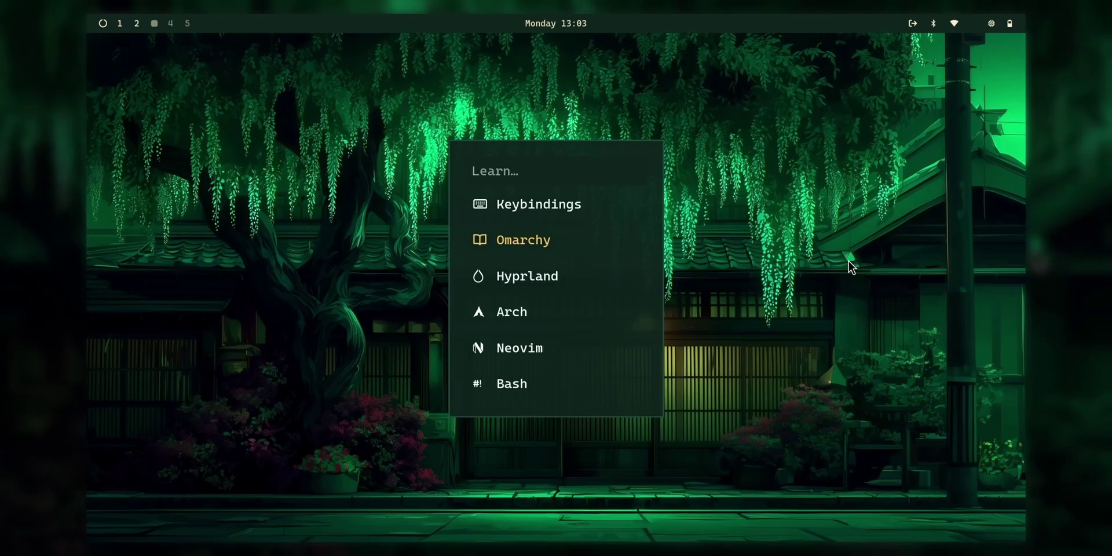
key("Up")
key("Down")
key("Down")
key("Down")
key("Down")
key("Down")
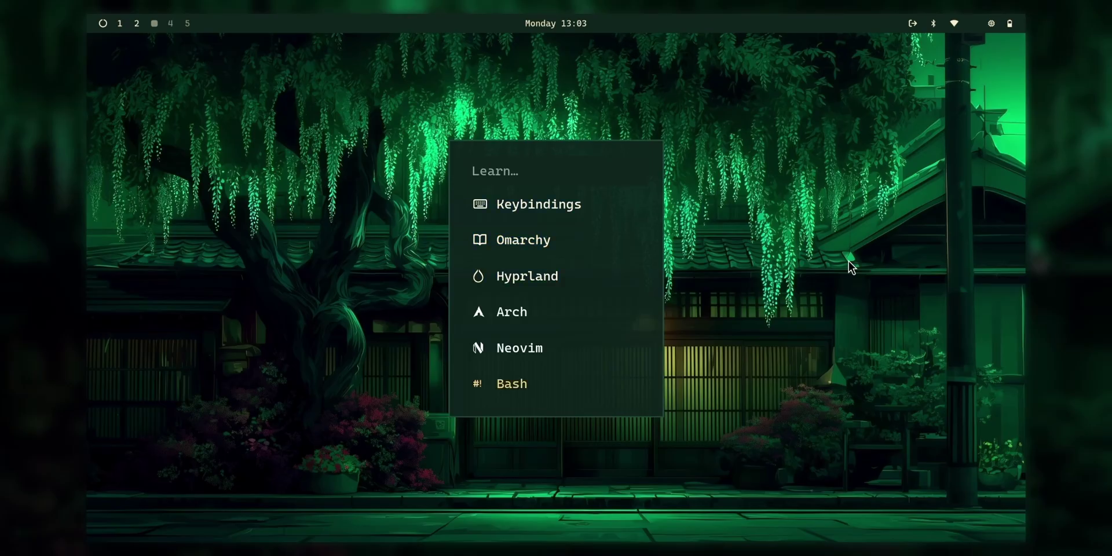
key("Up")
key("Up")
key("Up")
key("Up")
key("Up")
key("Down")
key("Down")
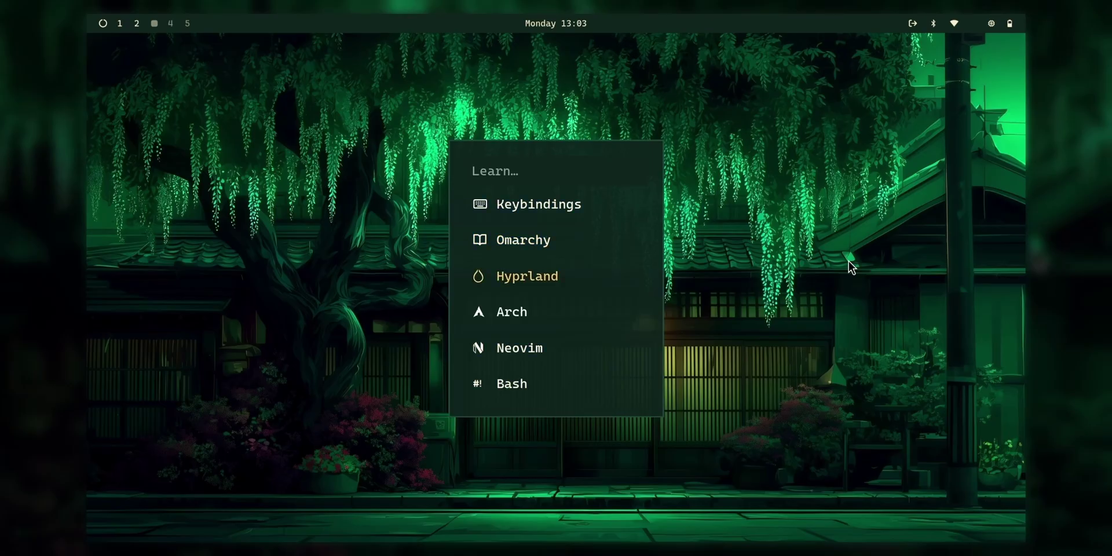
- Leave the Learn options and switch to another desktop background through the Style options
key("Down")
key("Down")
key("Down")
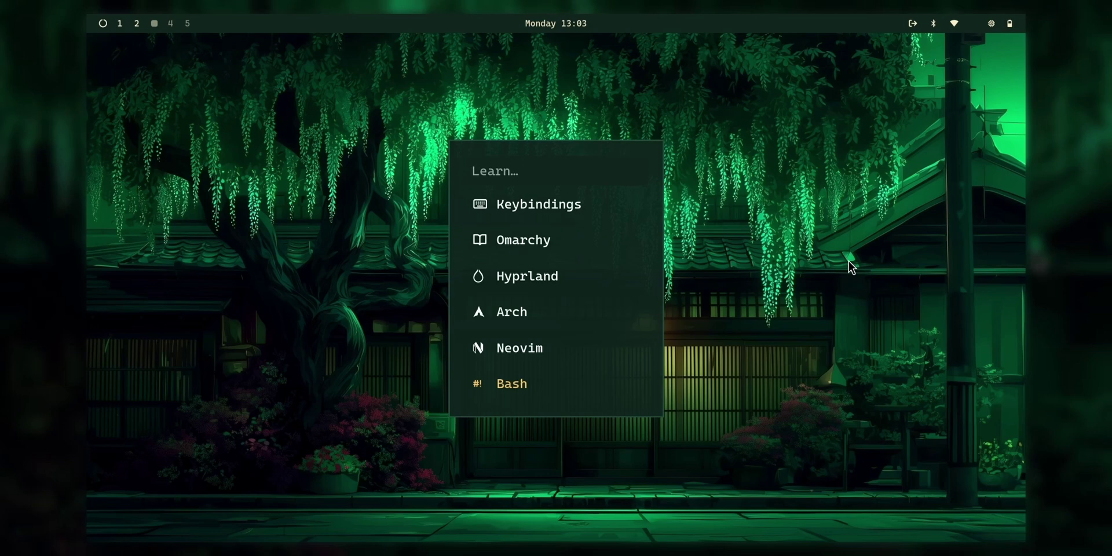
key("Escape")
key("Up")
key("Return")
key("Down")
key("Down")
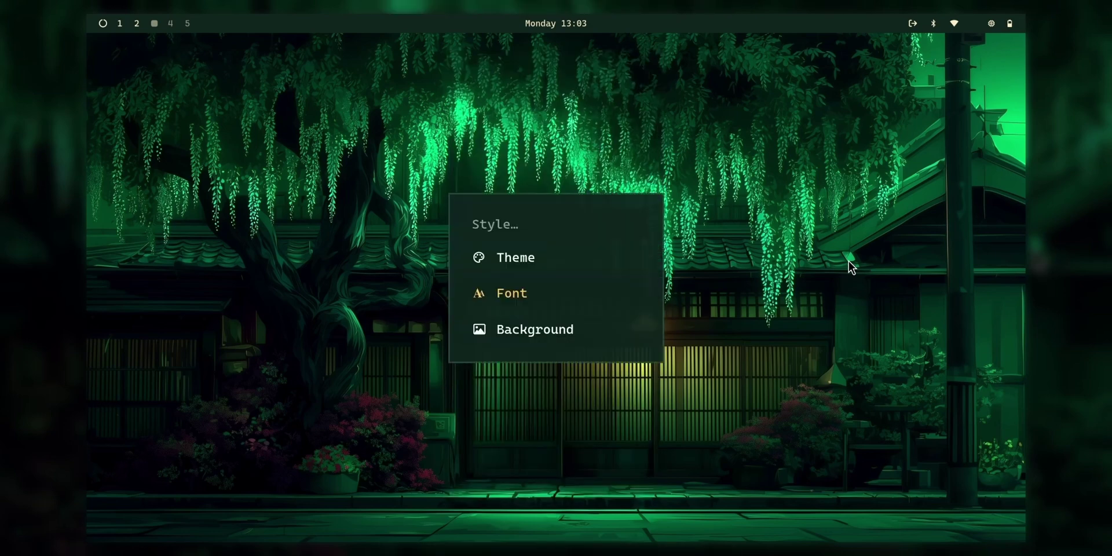
key("Return")
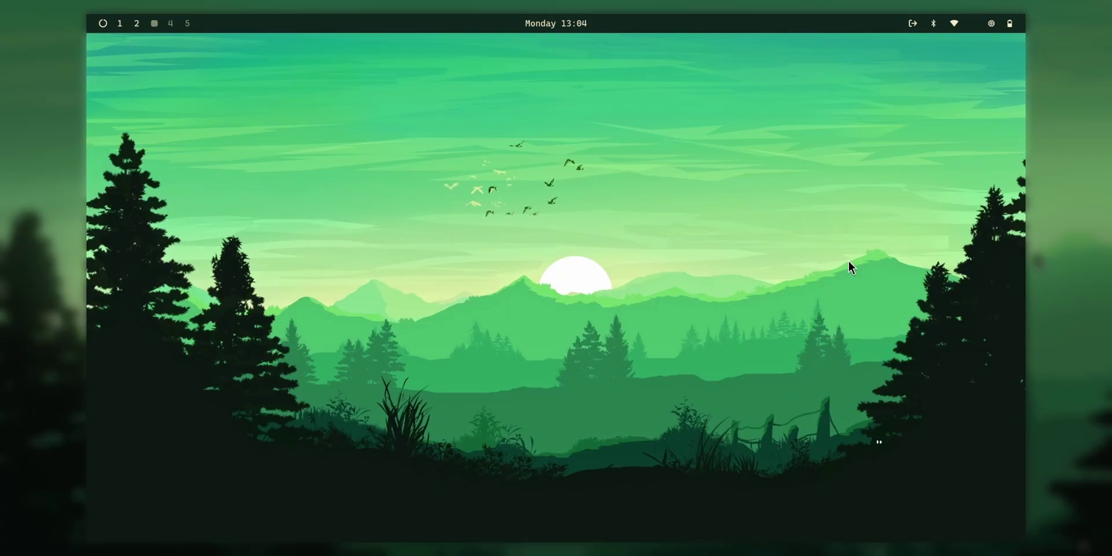
- Open the Omarchy menu and look through the Toggle options from Screensaver to Top Bar
key("super+alt+space")
key("Down")
key("Down")
key("Down")
key("Return")
key("Down")
key("Down")
key("Down")
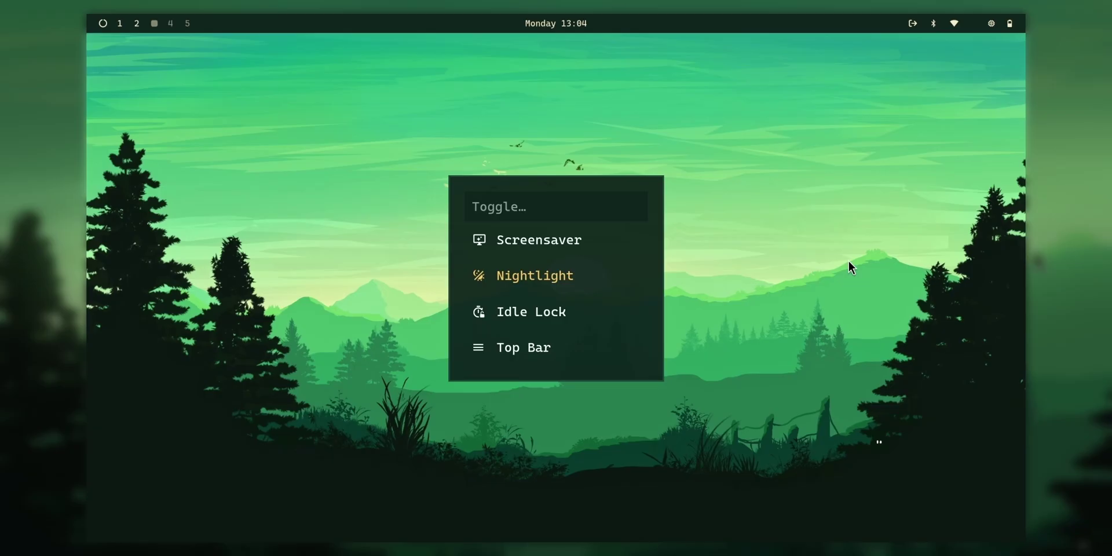
- Leave the Toggle options and switch the desktop background to the green night city with power lines
key("Escape")
key("Down")
key("Down")
key("Down")
key("Down")
key("Down")
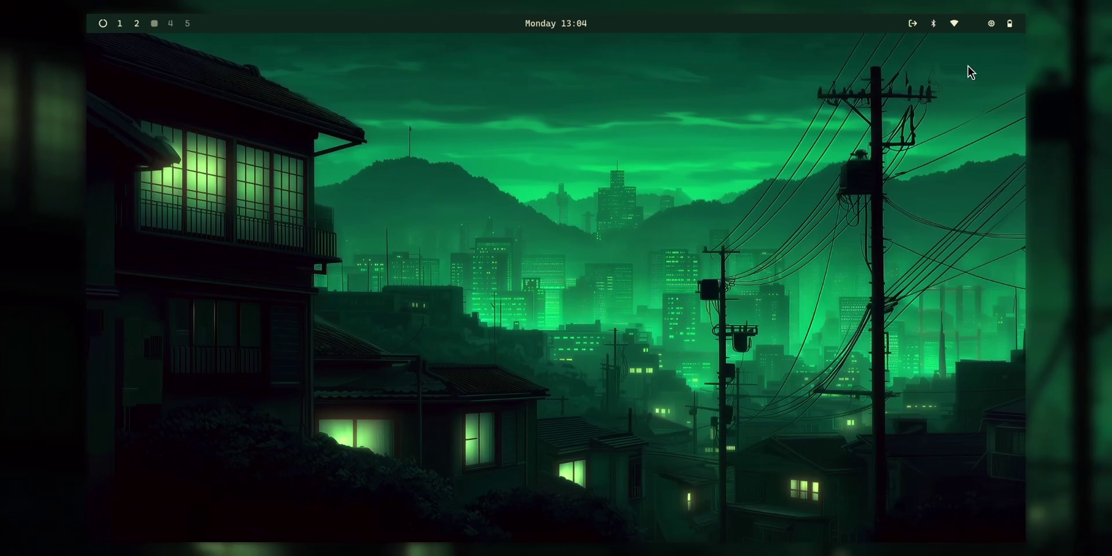
- Close the Omarchy menu and switch directly to the background with the hanging green tree
key("super+space")
key("Down")
- Use the Background option under Style to switch to the green forest sunrise wallpaper
key("Down")
key("Down")
key("Escape")
key("ctrl+super+space")
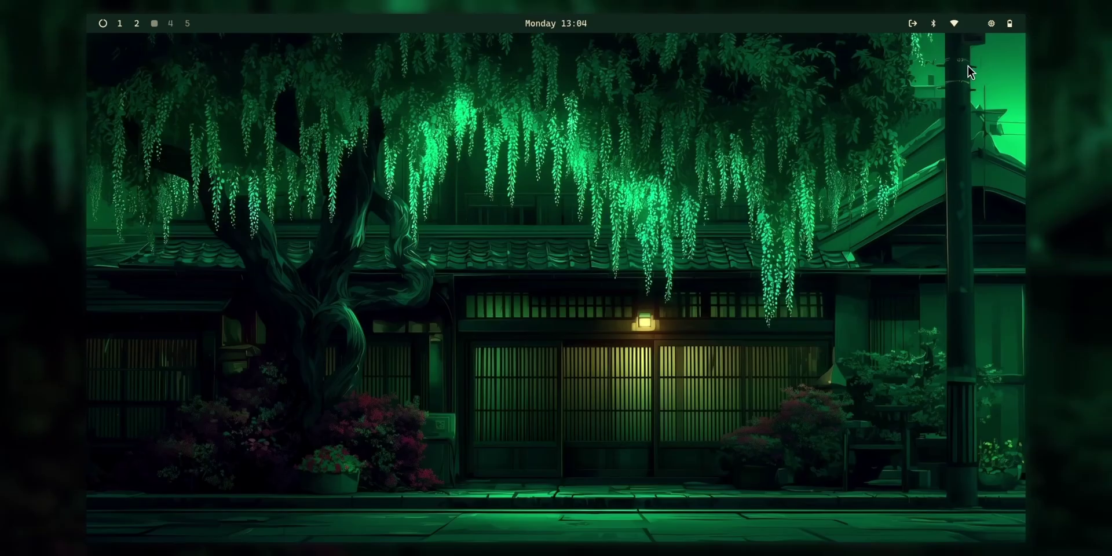
key("super+space")
key("Down")
key("Down")
key("Down")
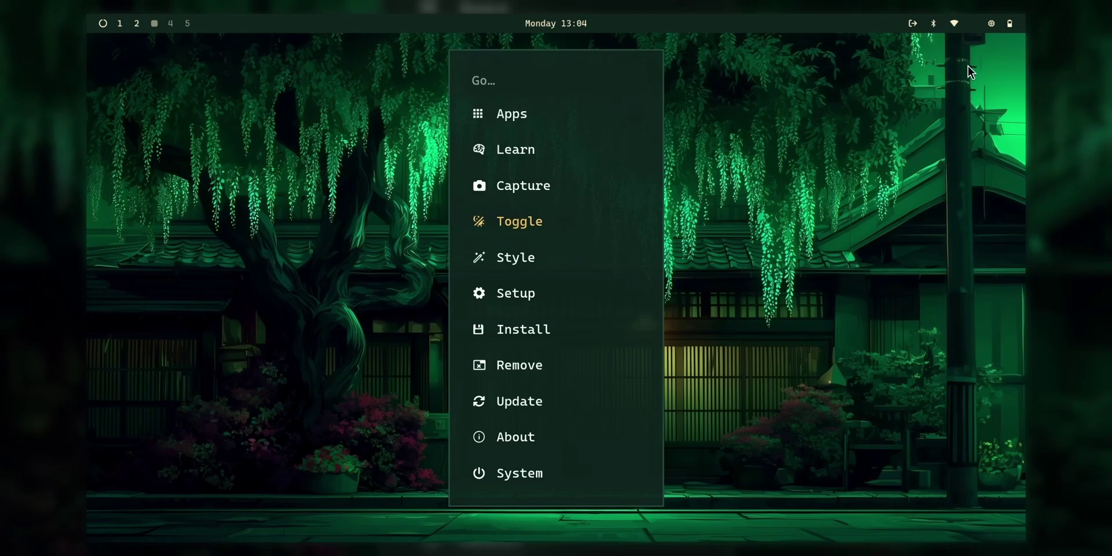
key("Down")
key("Return")
key("Down")
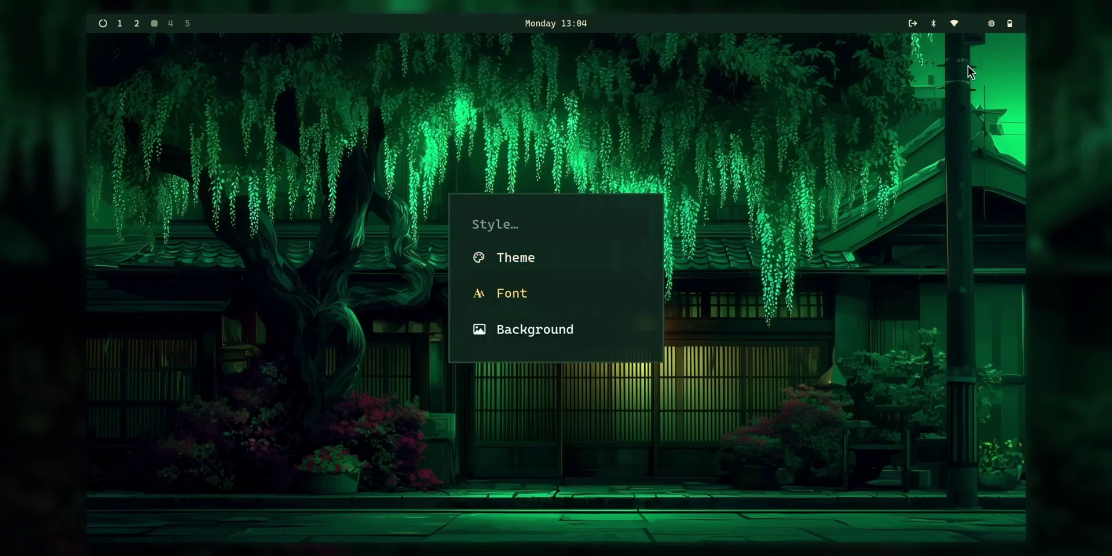
key("Down")
key("Return")
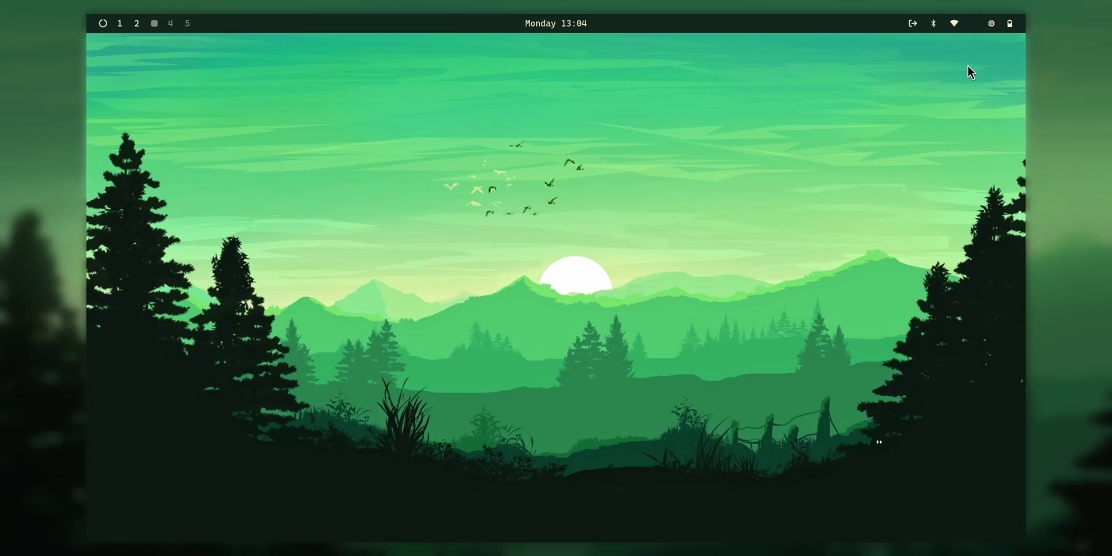
- Advance the wallpaper through the Style options to the green night city
key("super+space")
key("Down")
key("Down")
key("Down")
key("Down")
key("Return")
- Open the Theme list and apply the Catppuccin theme
key("Down")
key("Down")
key("Return")
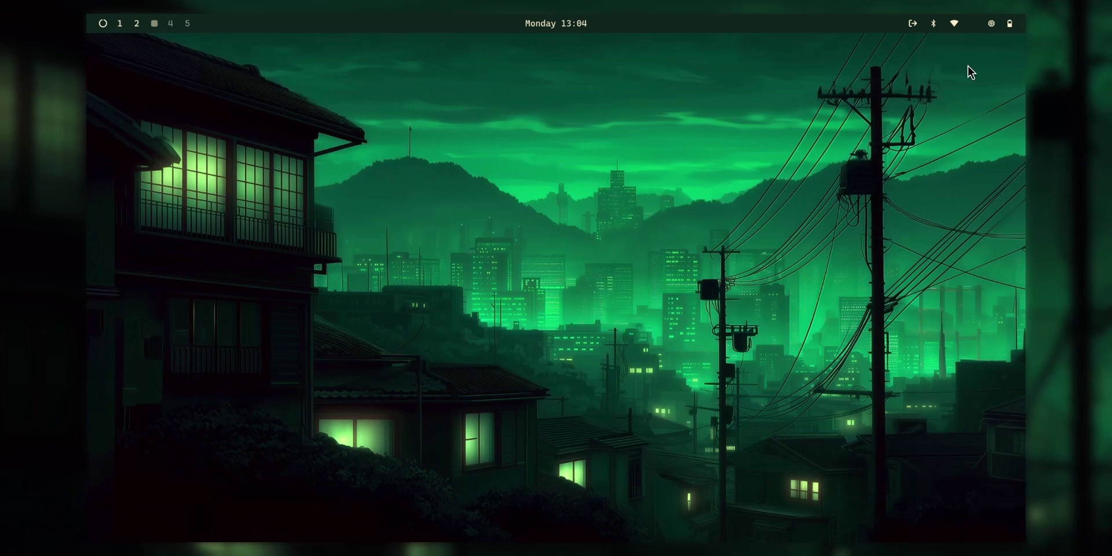
key("super+space")
key("Escape")
key("super+ctrl+shift+space")
key("Down")
key("Down")
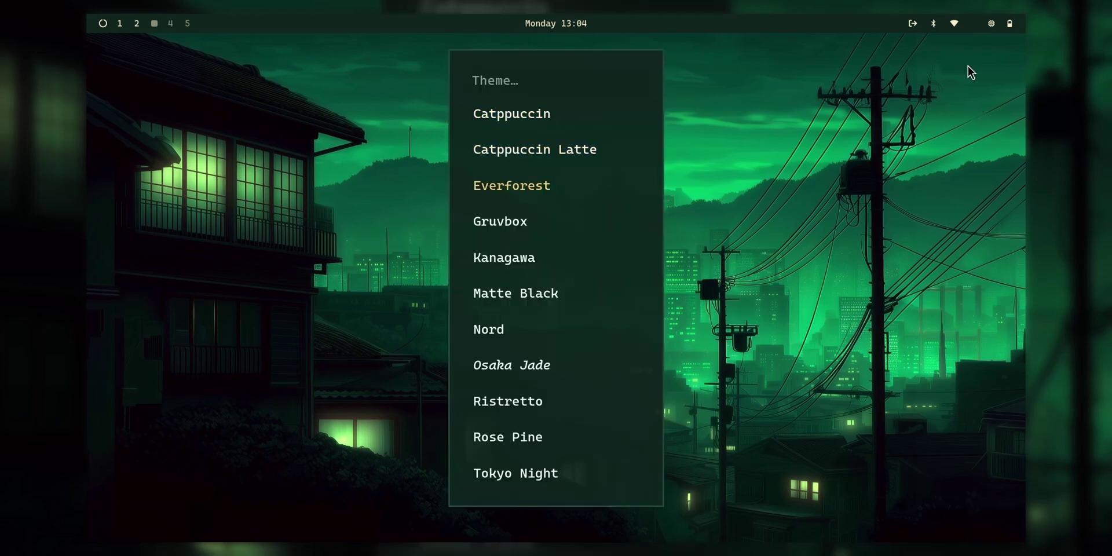
key("Up")
key("Up")
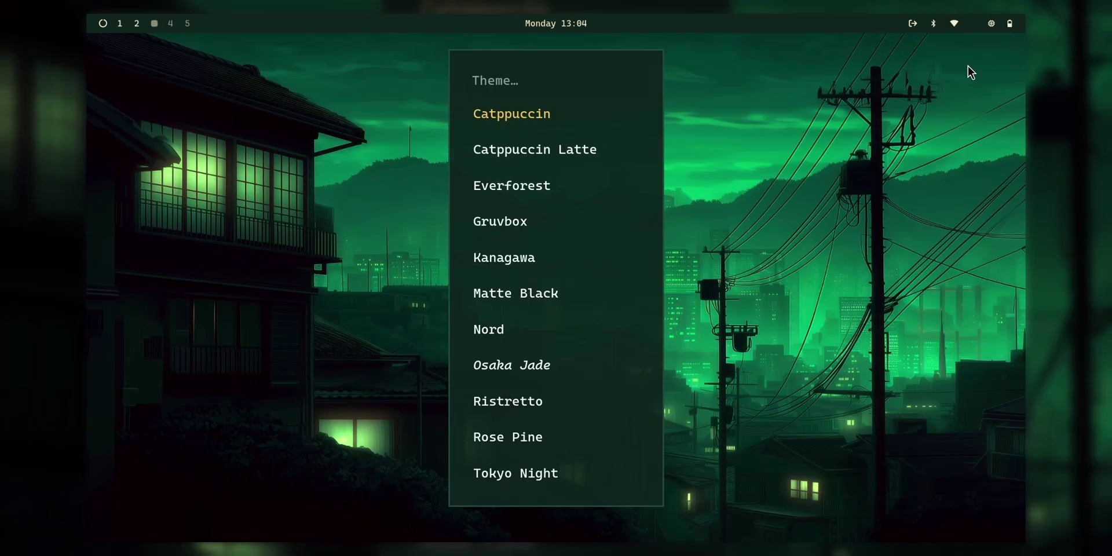
key("Return")
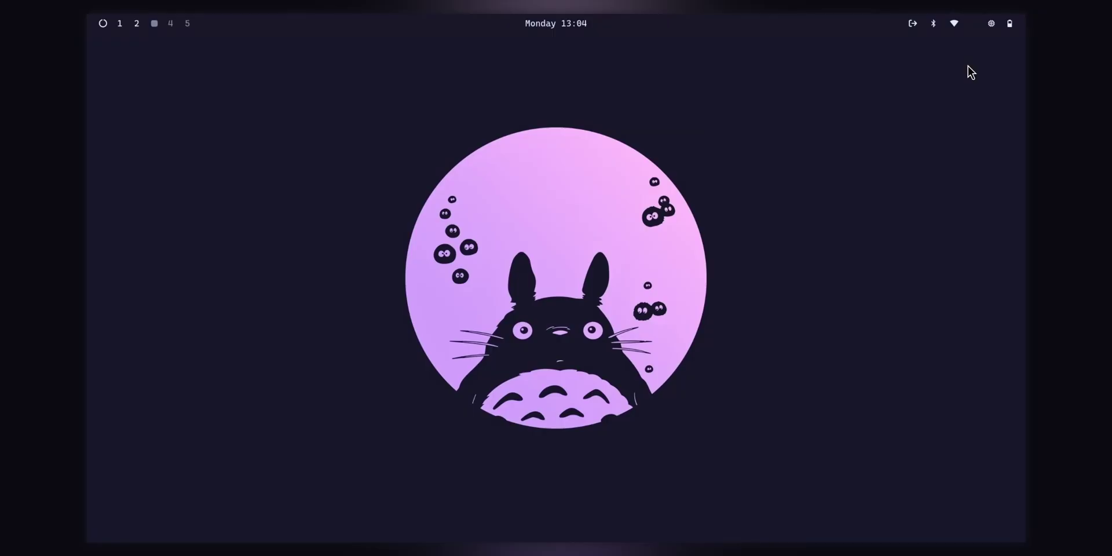
key("super+space")
key("Down")
key("Down")
key("Down")
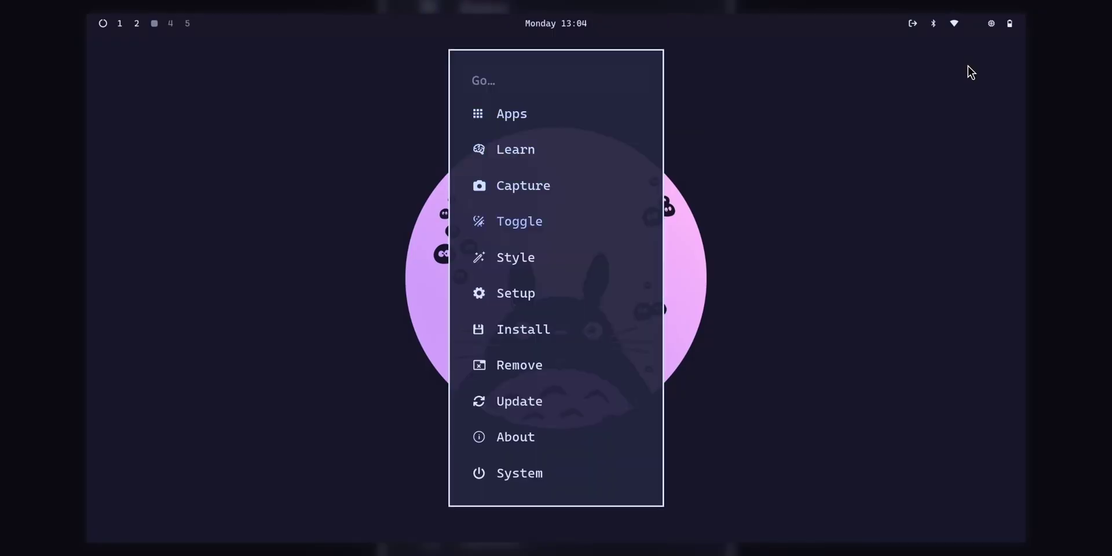
key("Return")
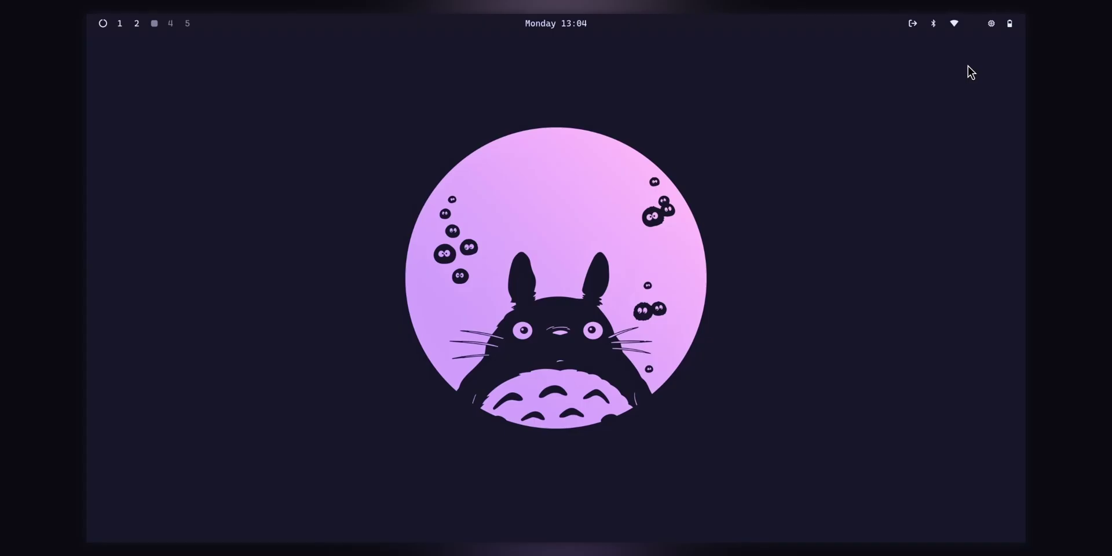
- Change the theme through the Style options to the one with the pink mountain sunset background
key("super+space")
key("Down")
key("Down")
key("Down")
key("Down")
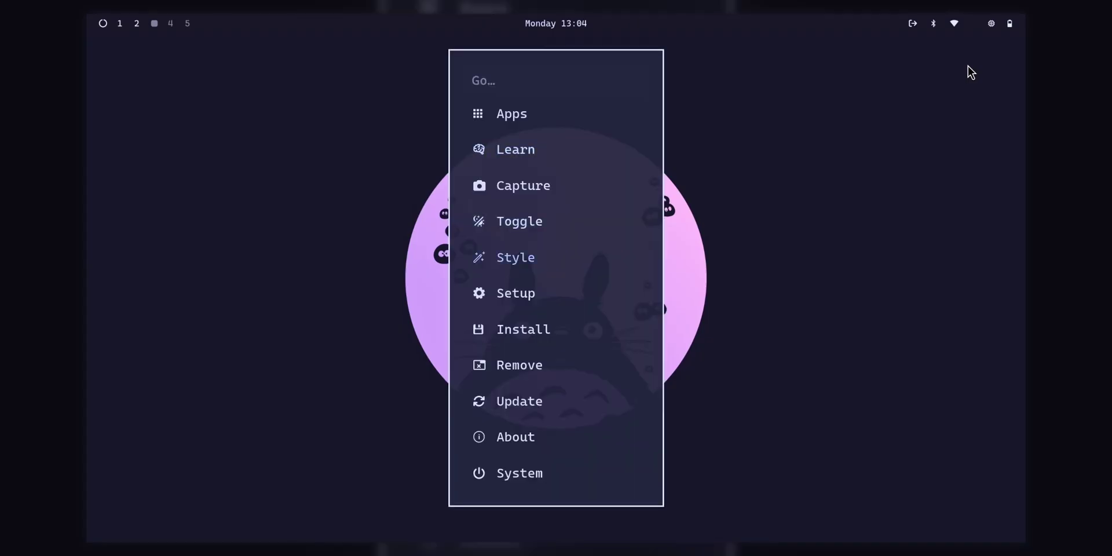
key("Return")
key("Return")
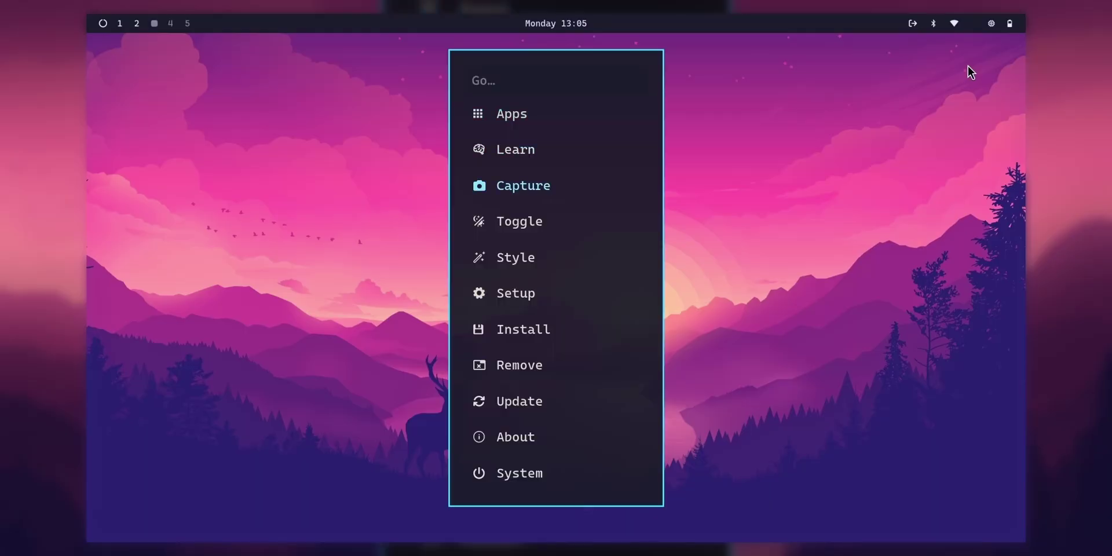
- Close the Omarchy menu and switch to the abstract pink and purple background
key("Escape")
key("super+ctrl+space")
key("super+alt+space")
key("ctrl+super+space")
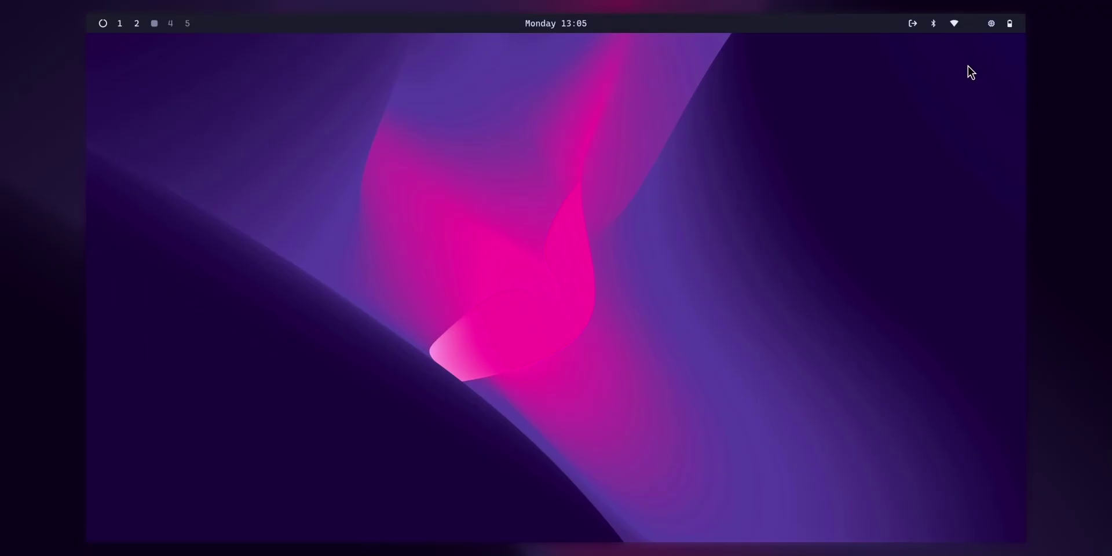
- Open the Wi-Fi network manager to view the device and available networks, and close it
left_click(954, 23)
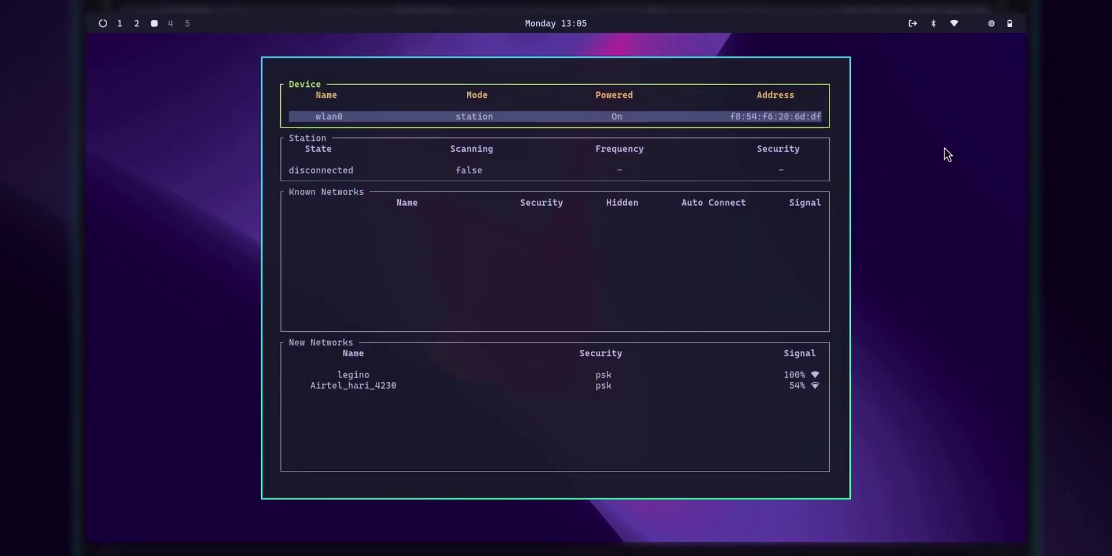
key("super+w")
- Change the Osaka Jade background to the green forest sunrise through the Style options
key("super+alt+space")
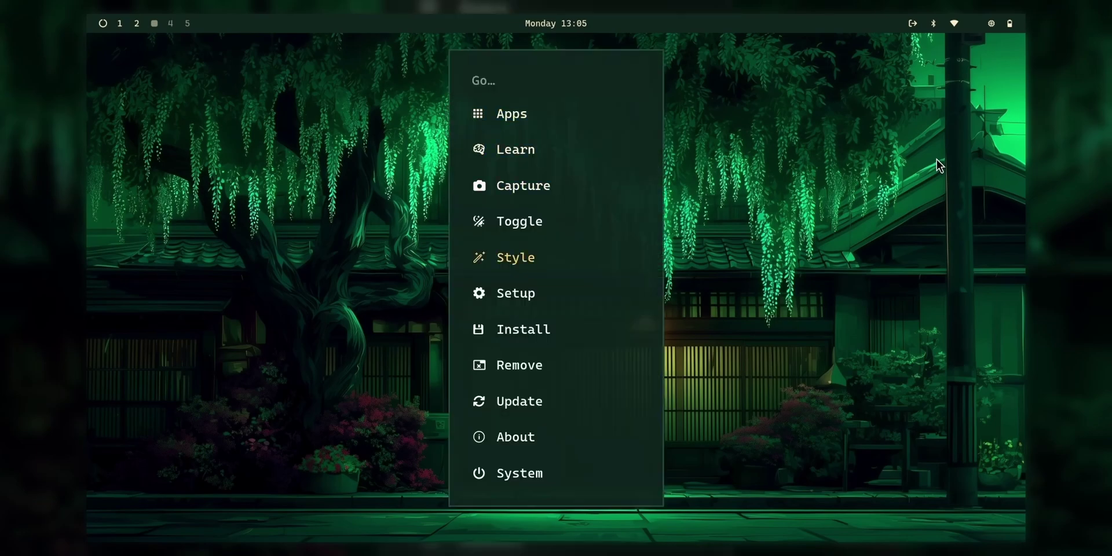
key("Return")
- Reopen the Omarchy menu and switch the forest background to the green night city
key("Down")
key("Down")
key("Return")
key("super+alt+space")
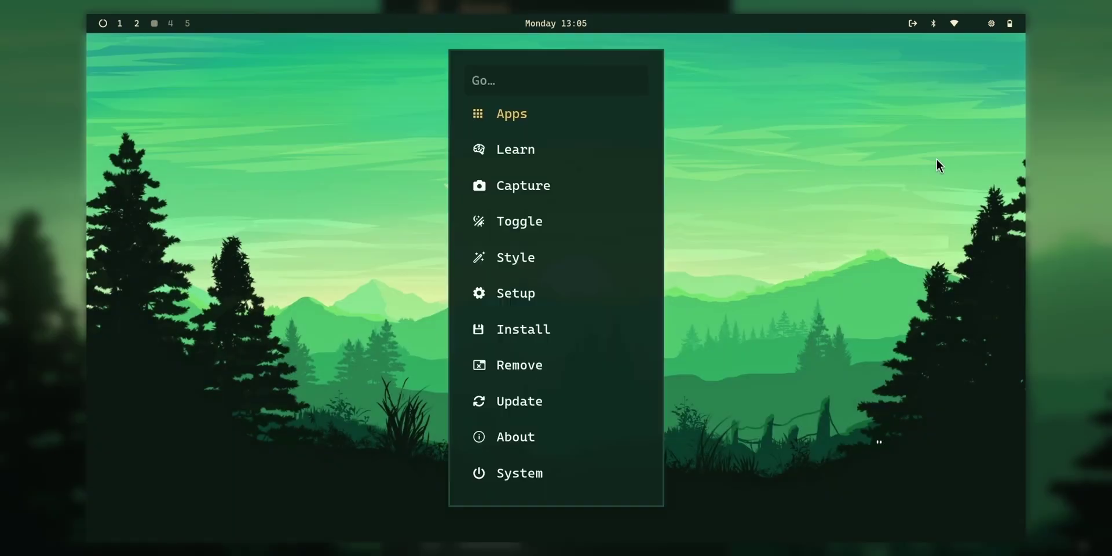
key("Down")
key("Down")
key("Down")
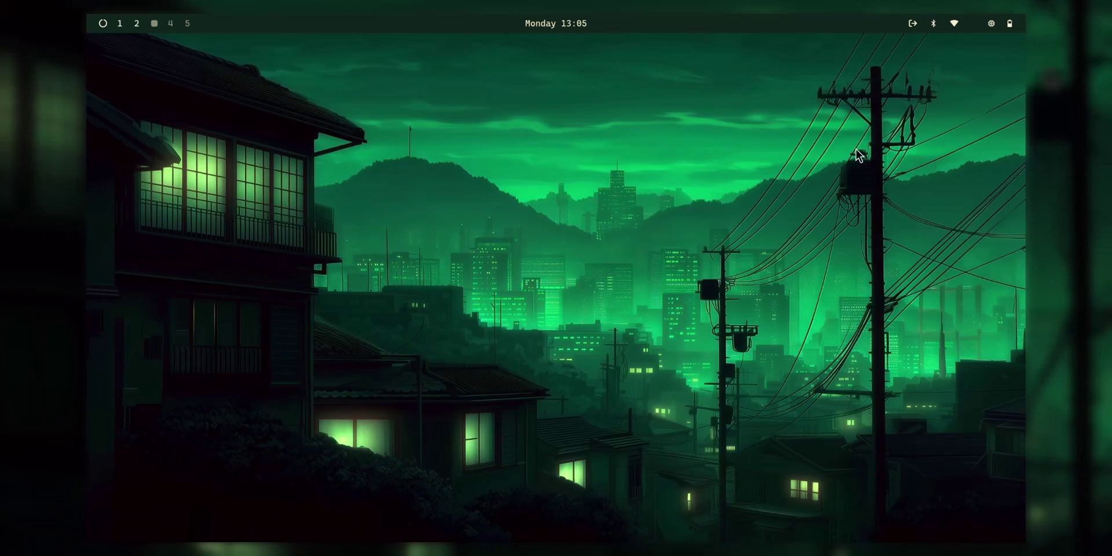
- Switch between workspaces 2 and 3 to check the Steam update, ending on workspace 3
key("super+2")
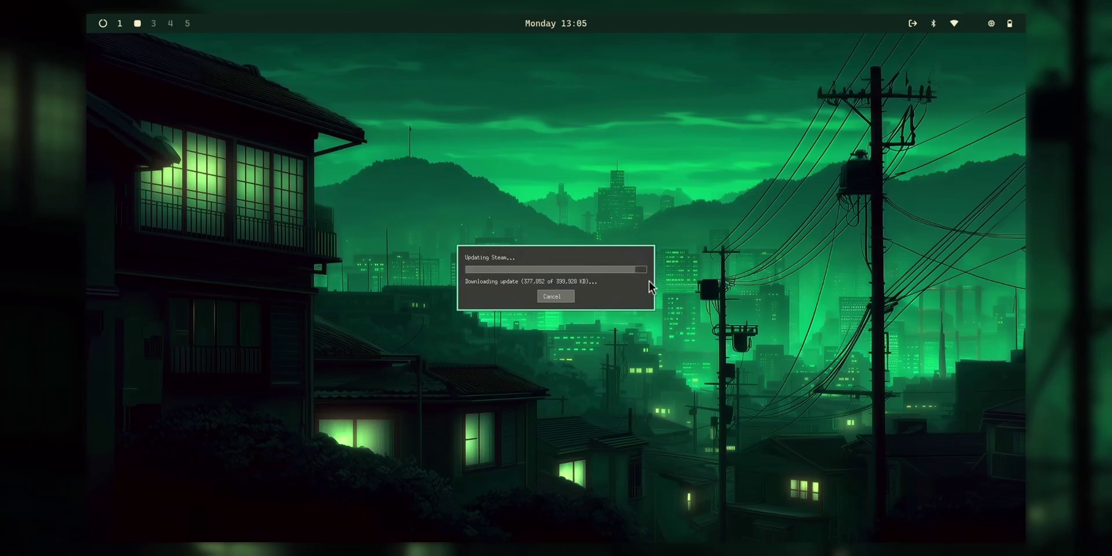
key("super+3")
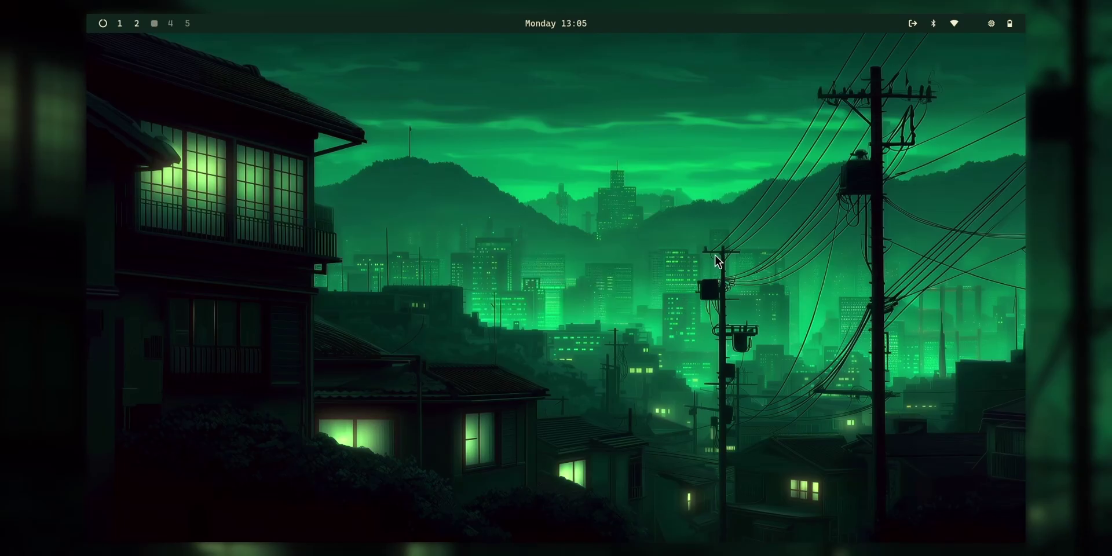
key("super+2")
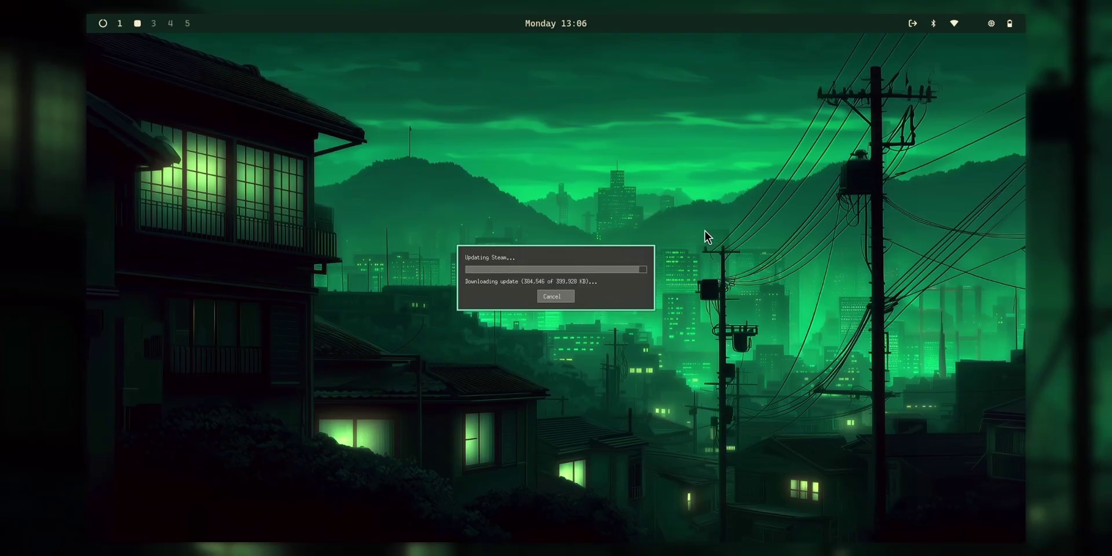
key("super+3")
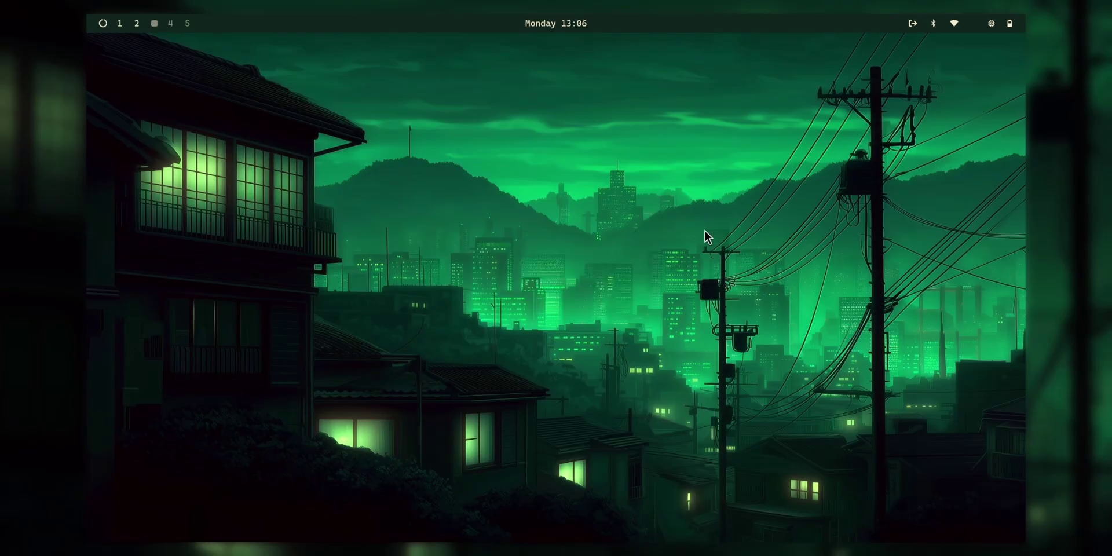
- Find the System entry in the Omarchy menu, view the System options and close them
key("super+alt+space")
key("Up")
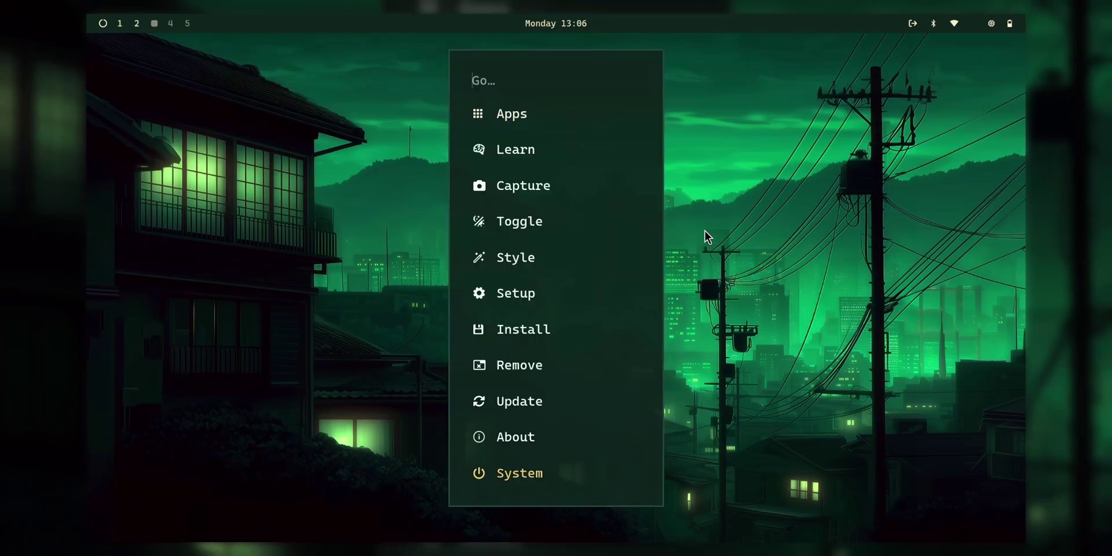
key("Escape")
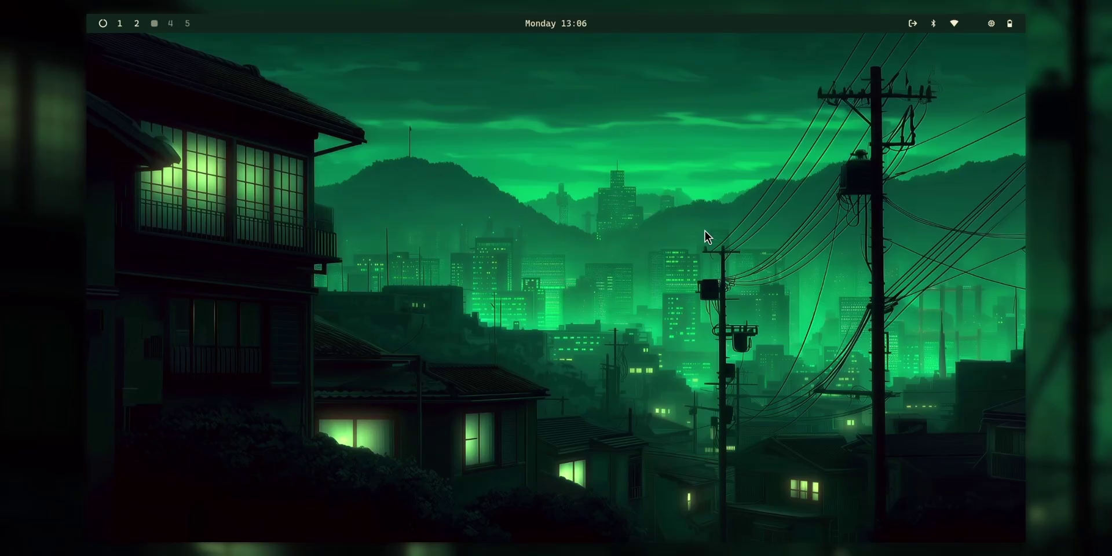
key("super+Escape")
key("Escape")
- Open the About system information, examine the Linux kernel version and other details, and close the window
key("super+alt+space")
key("Up")
key("Up")
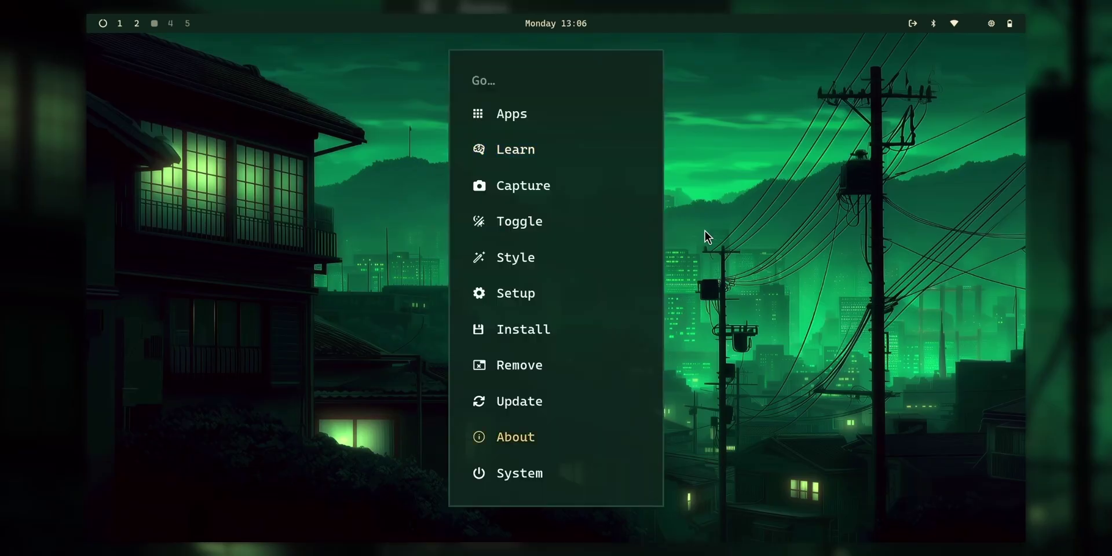
key("Return")
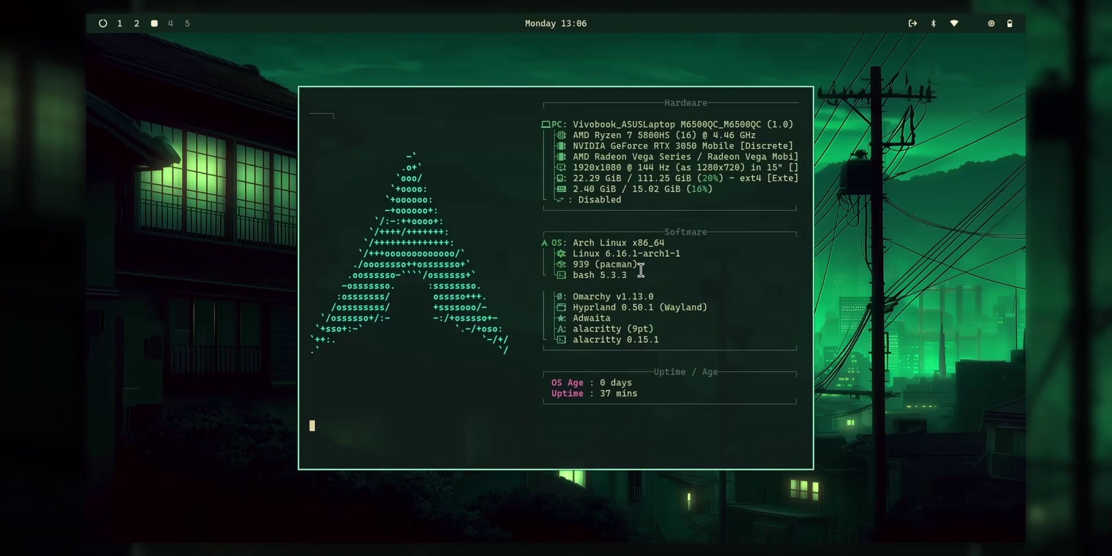
left_click_drag(681, 253, 572, 254)
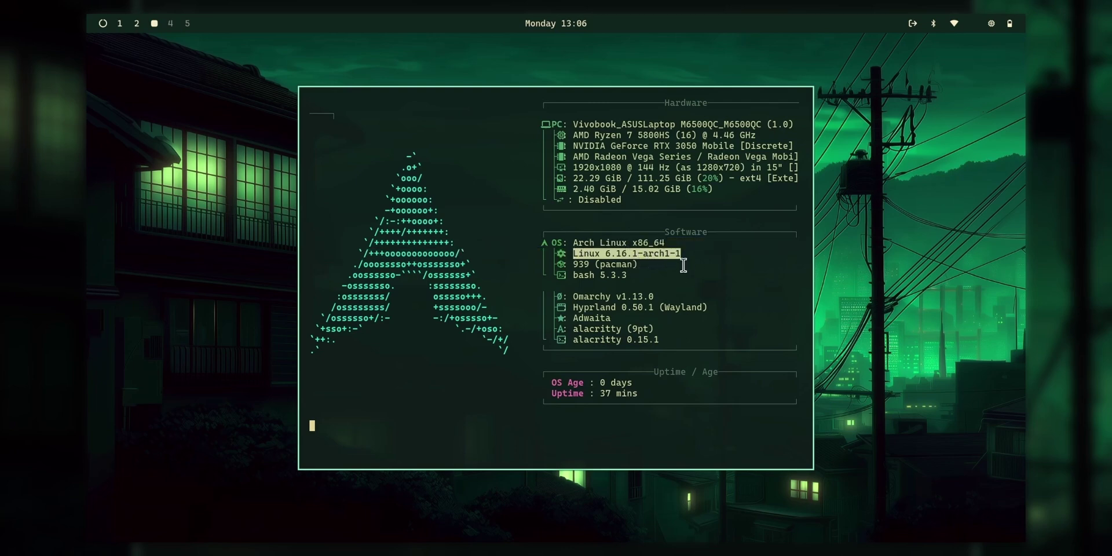
left_click(690, 293)
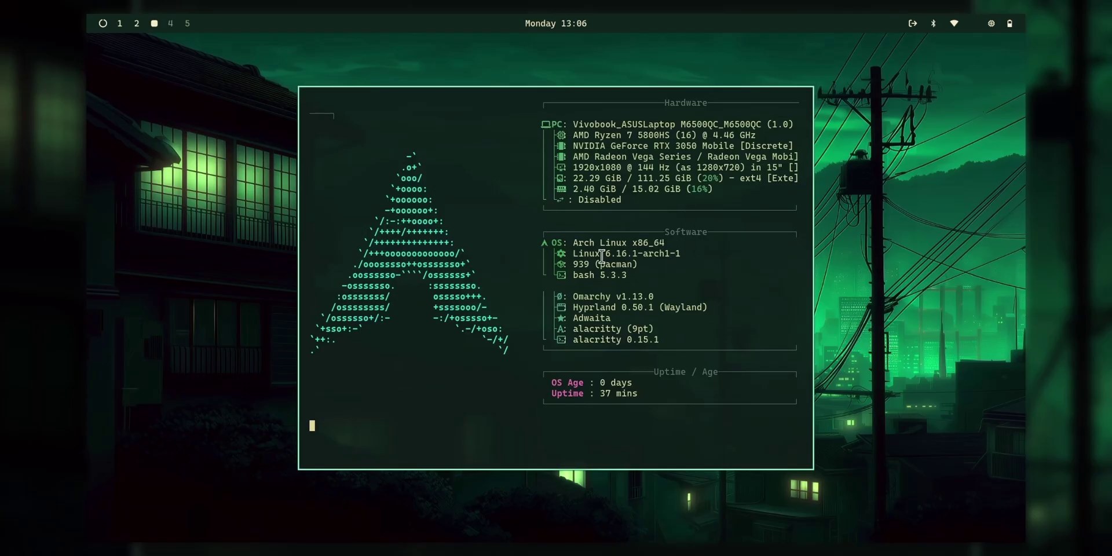
scroll(747, 202, "up", 1)
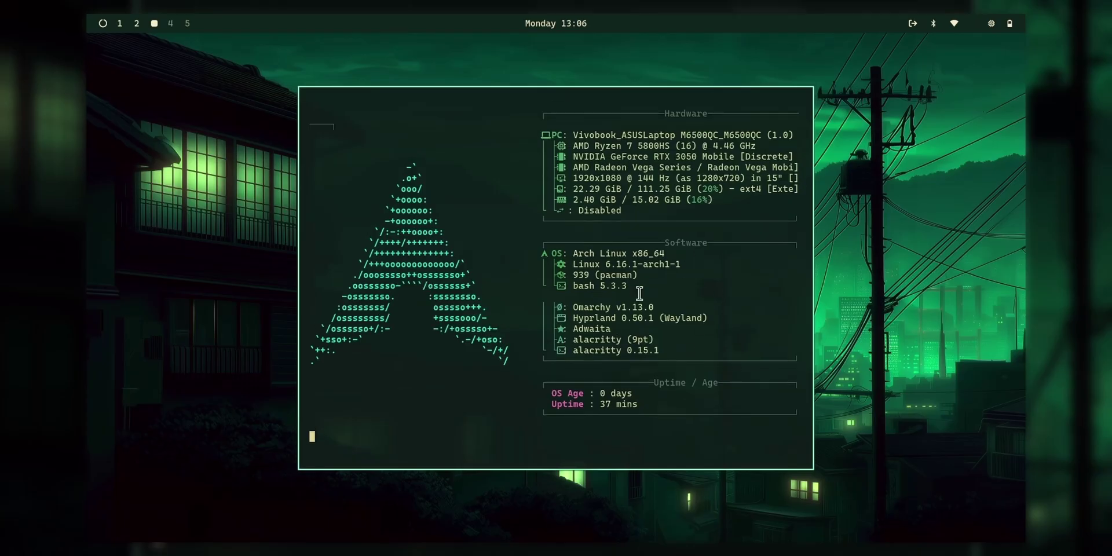
key("super+w")
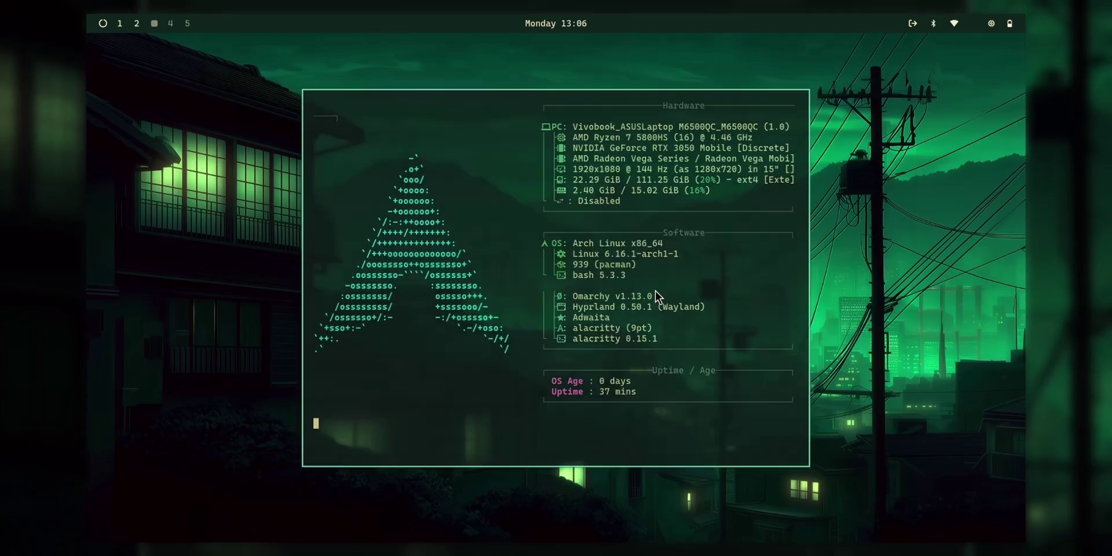
- Return to Steam on workspace 2, close its sign-in window, and switch to OBS on workspace 1
key("super+2")
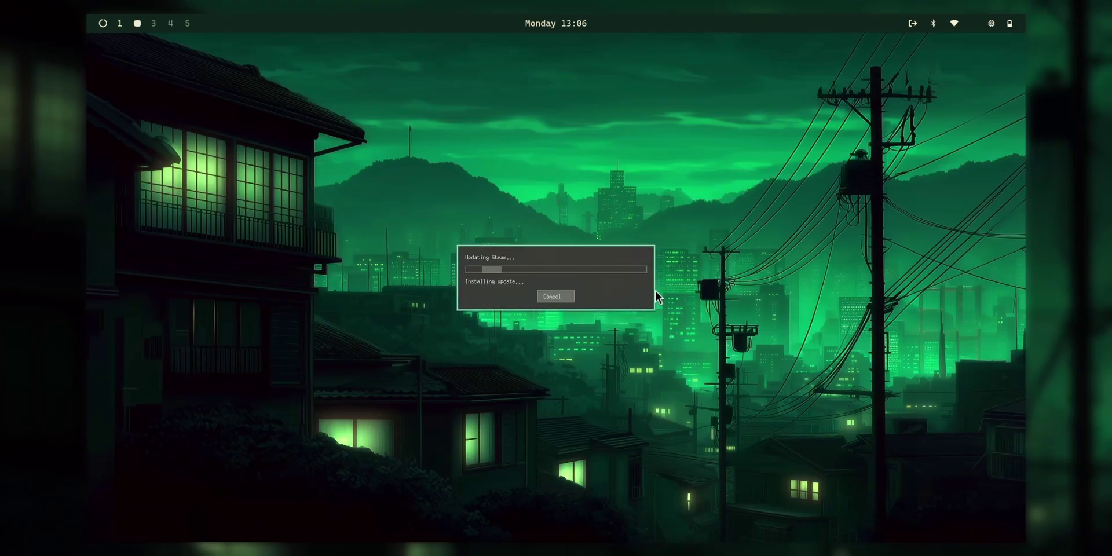
key("super+w")
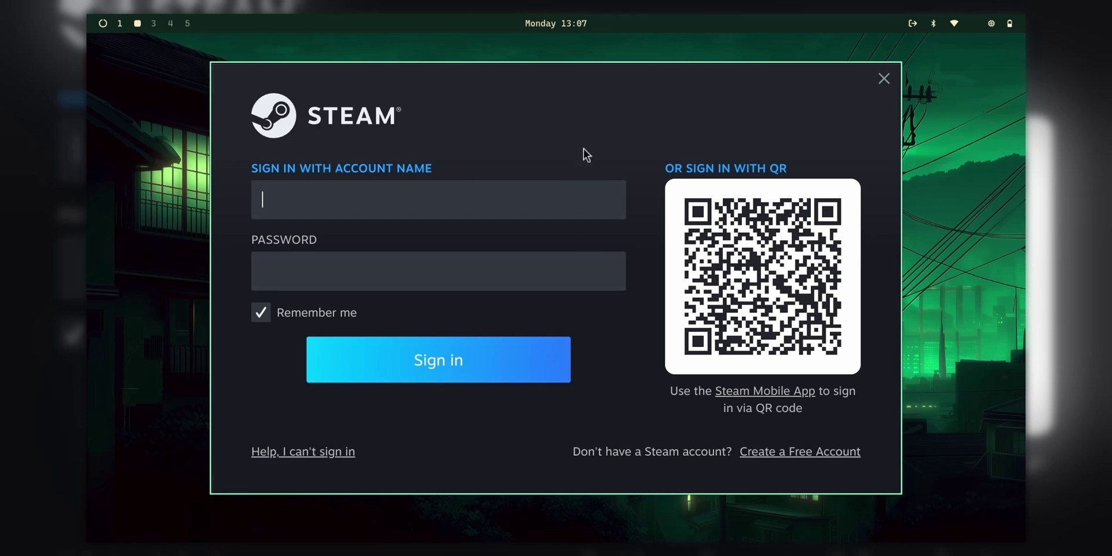
key("super+w")
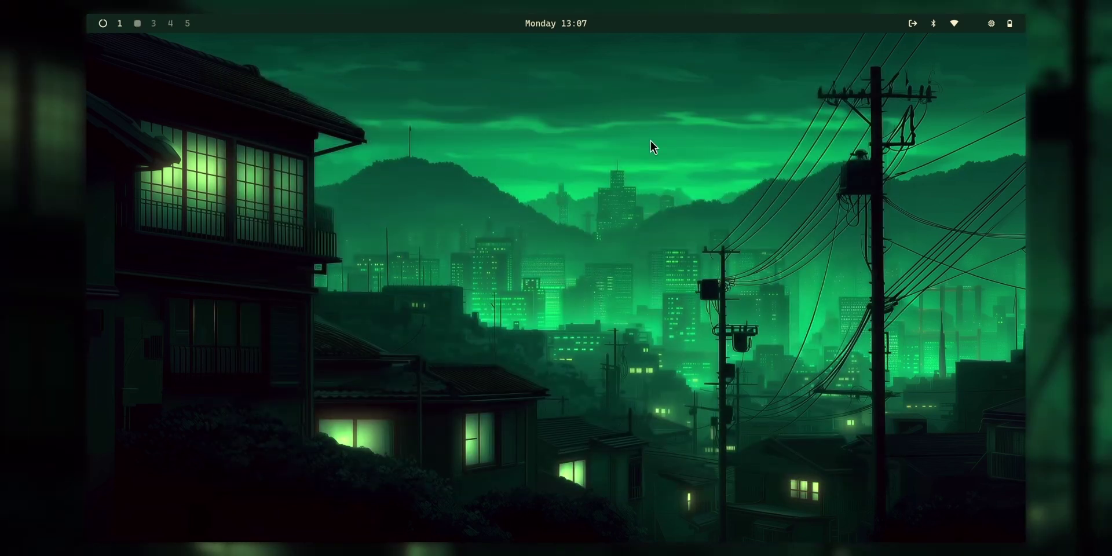
key("super+1")
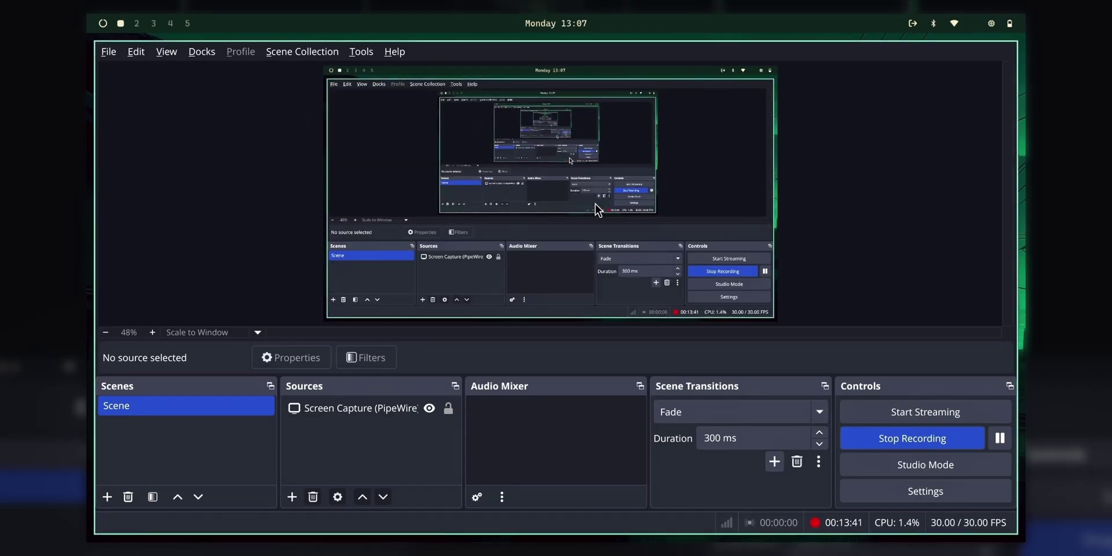
- Open the OBS output settings, view the recording path, format and video encoder, and close the settings unchanged
left_click(109, 52)
left_click(119, 119)
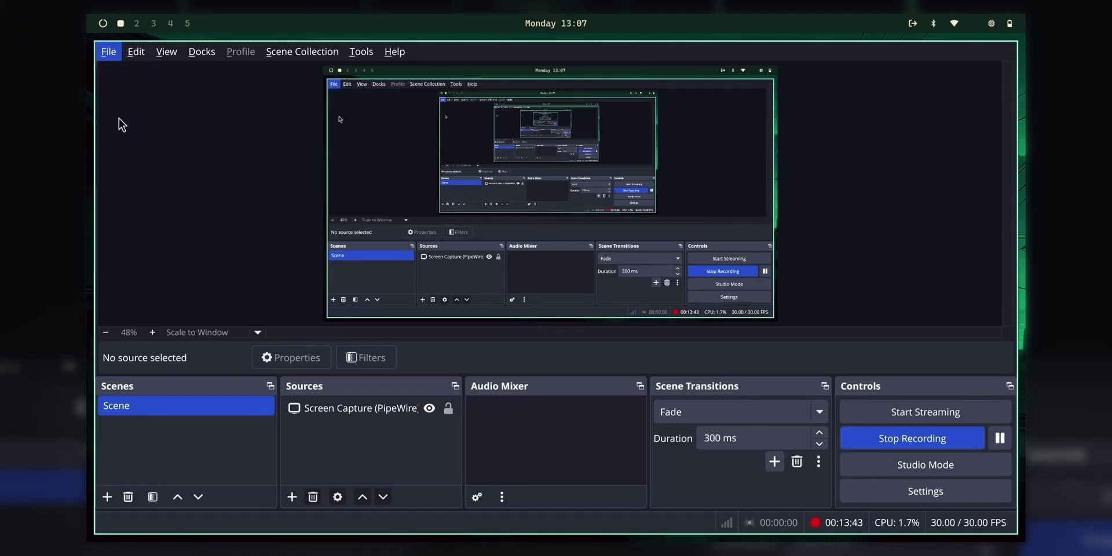
left_click(257, 125)
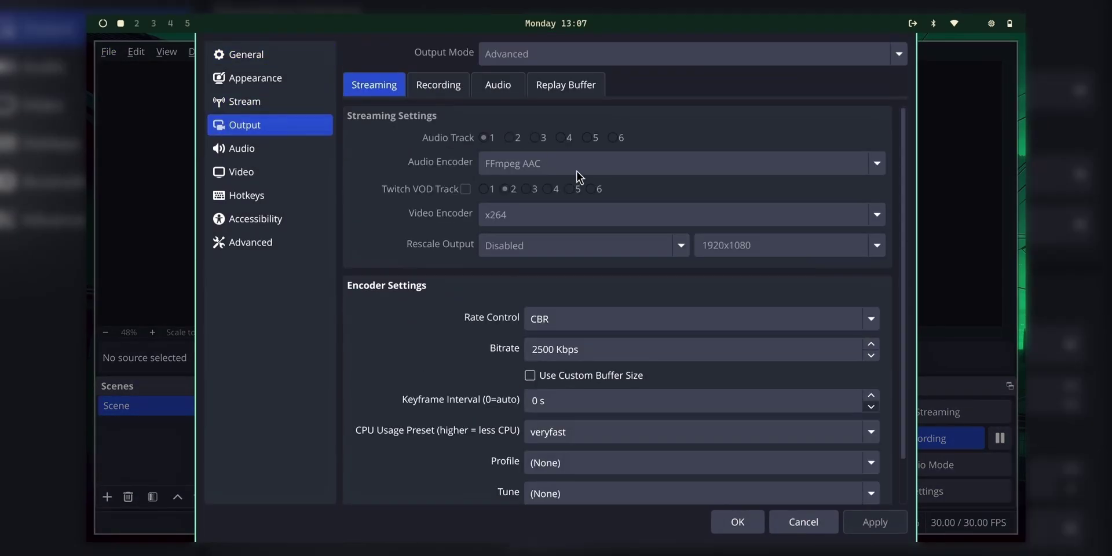
left_click(440, 88)
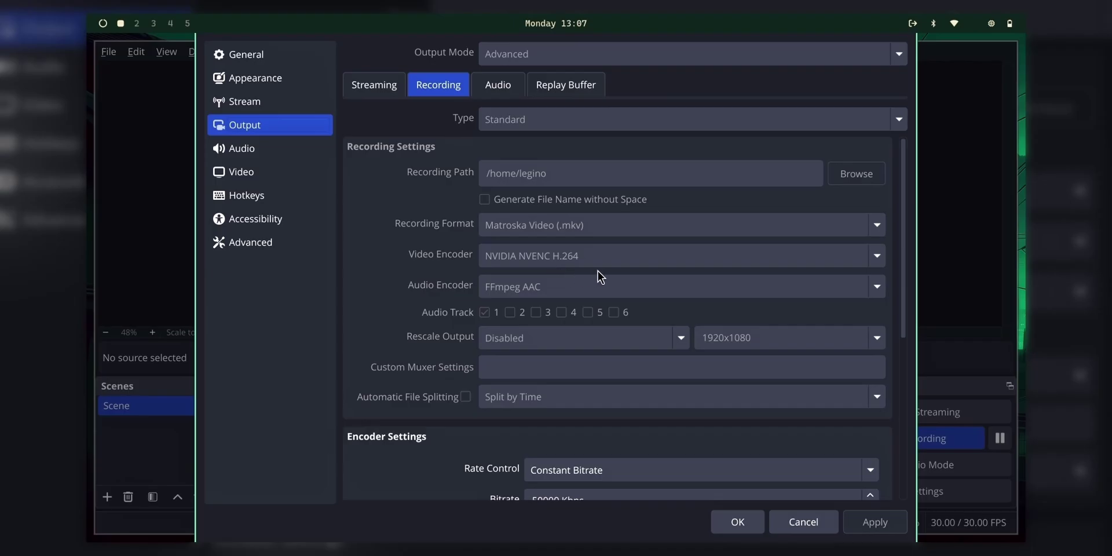
left_click(784, 532)
- Switch to workspace 2, launch a terminal from the app launcher, and run nvidia-smi to check the GPU
key("super+2")
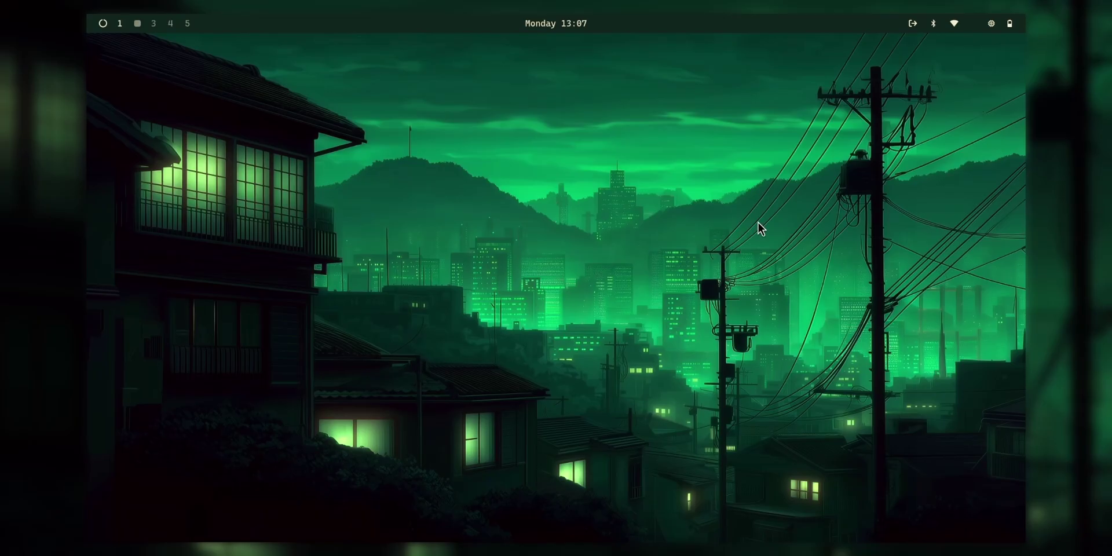
key("super+space")
key("Down")
key("Down")
key("Down")
key("Return")
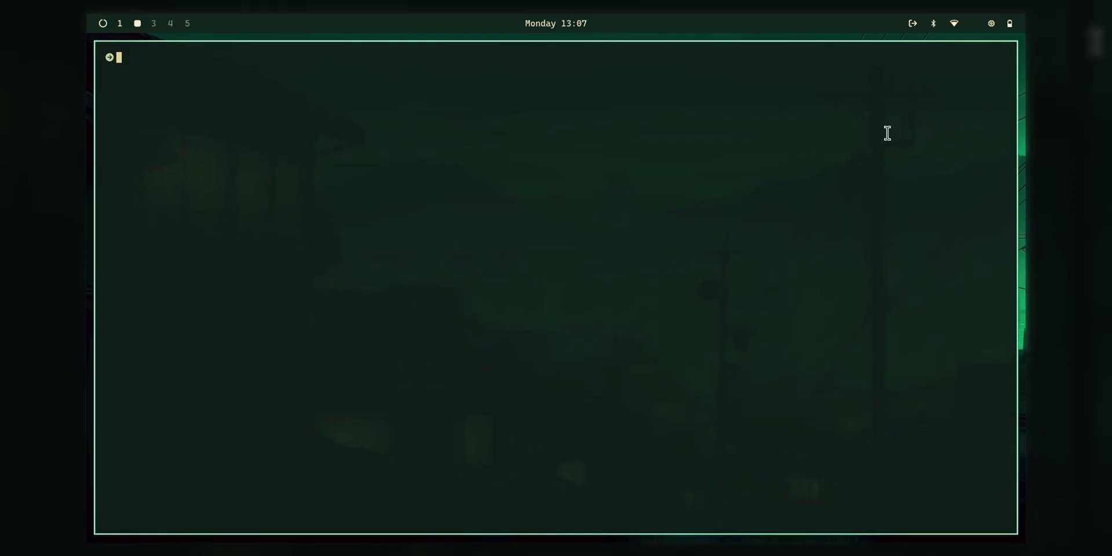
type("nvidia-smi")
key("Return")
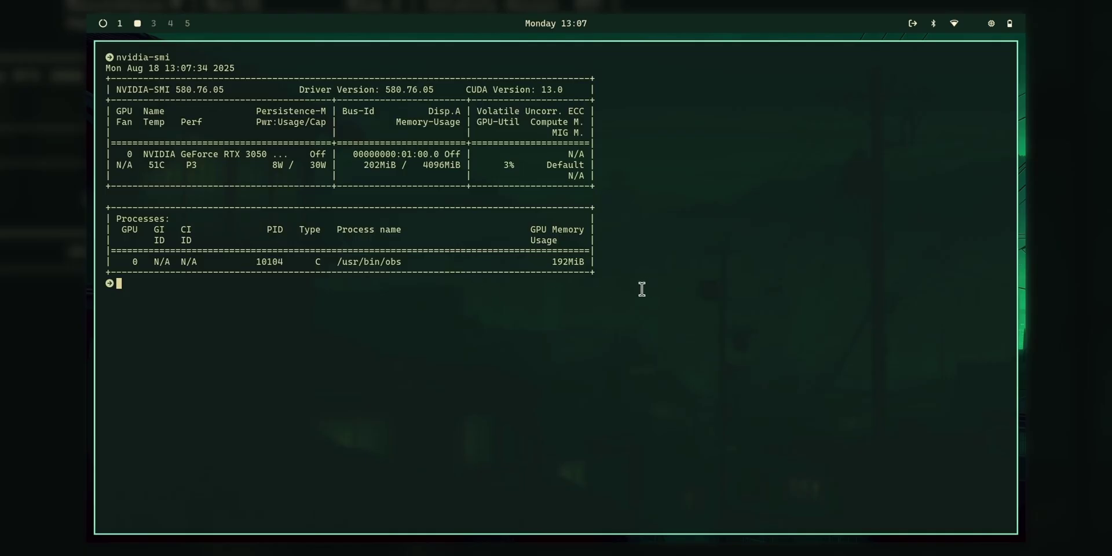
- Run btop in the terminal and examine the battery, CPU and GPU usage
type("q")
key("BackSpace")
type("btop")
key("Return")
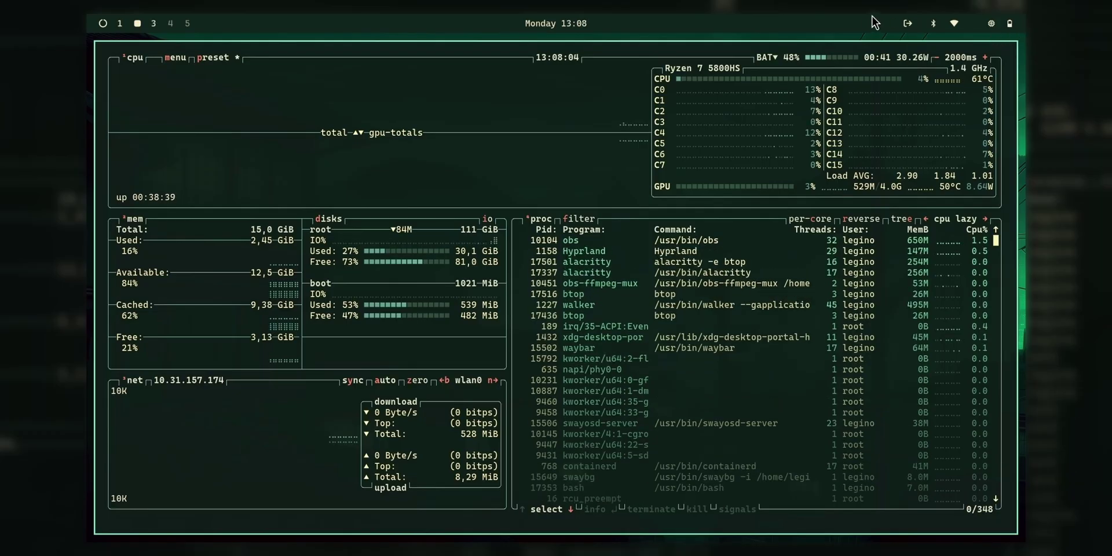
mouse_move(906, 26)
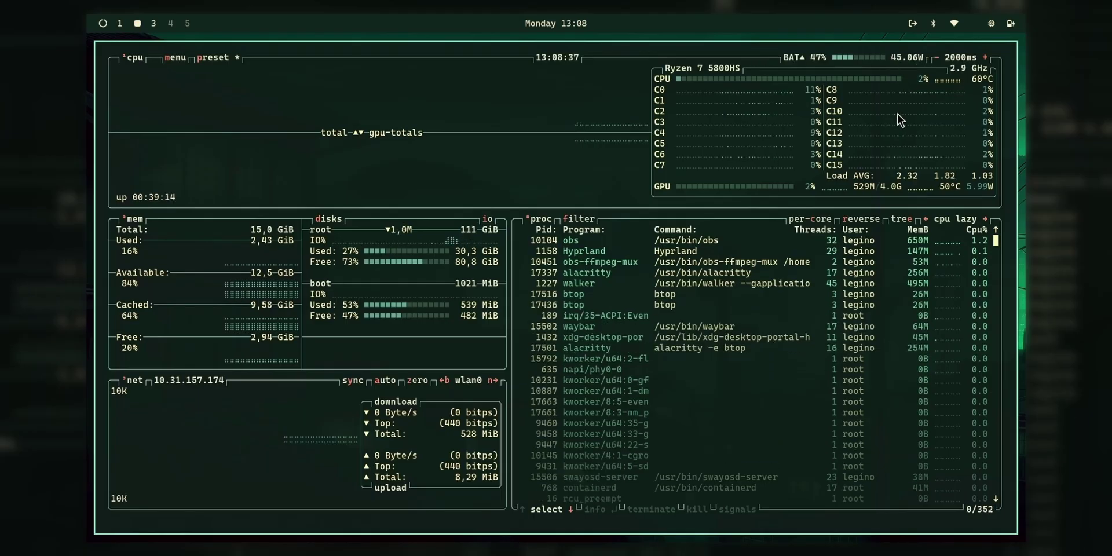
- Close the btop window on workspace 3 and launch Chromium there from the app launcher
key("super+3")
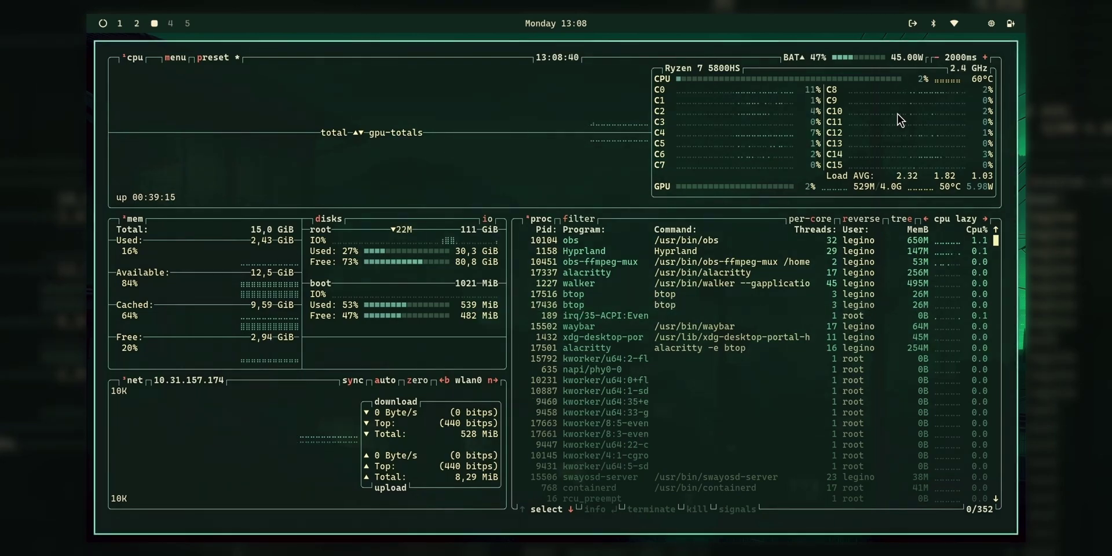
key("super+w")
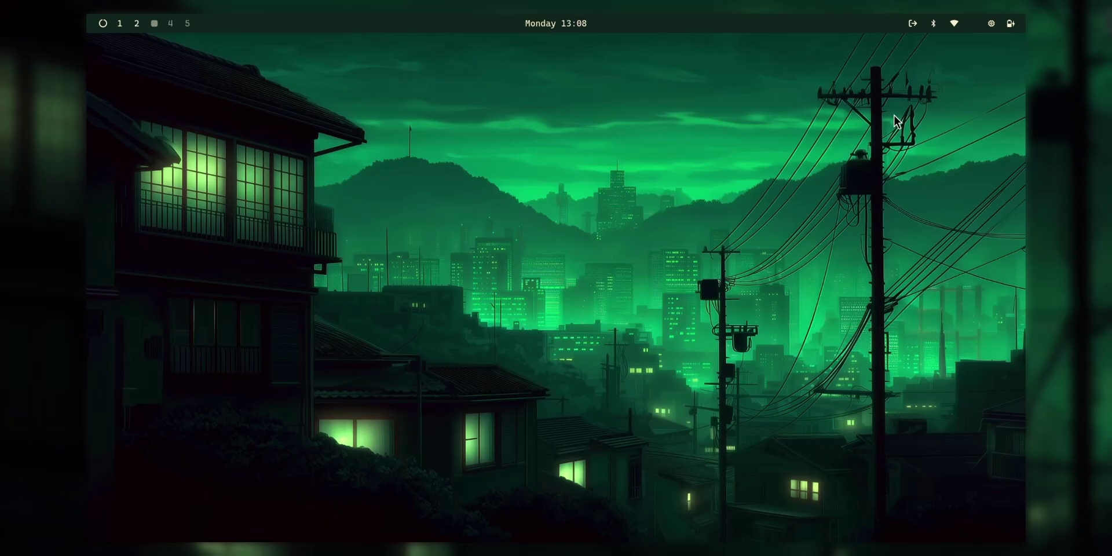
key("super+space")
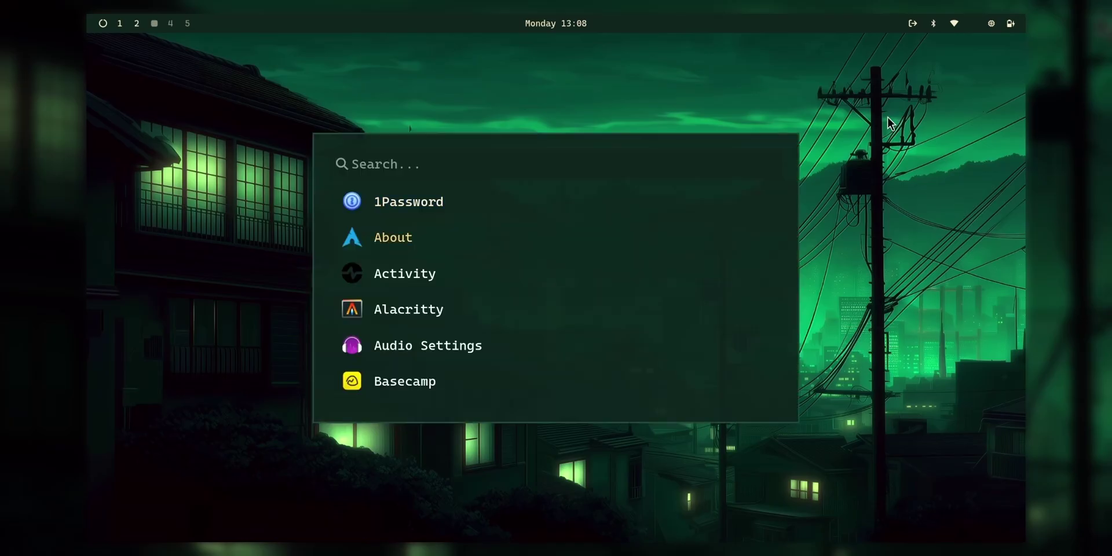
key("Down")
key("Down")
key("Down")
key("Down")
key("Down")
key("Down")
key("Down")
key("Down")
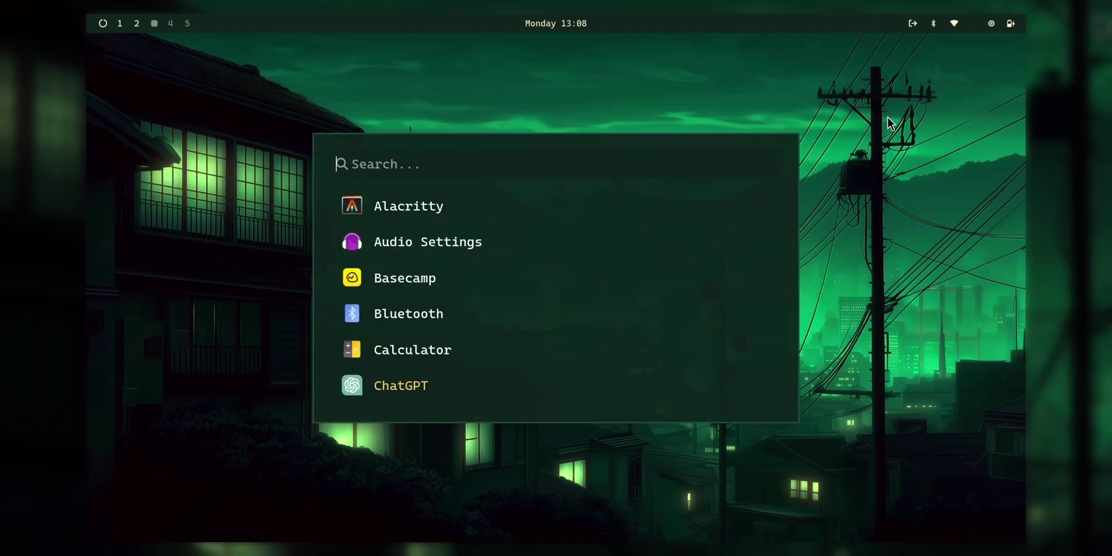
key("Return")
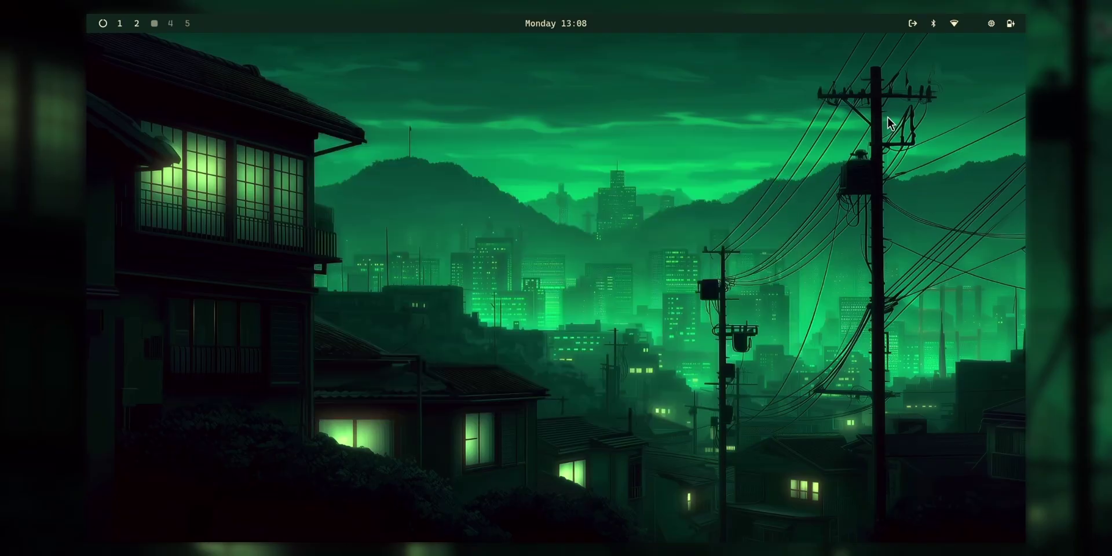
- Open krunker.io in the browser and accept the privacy notice
type("krunker")
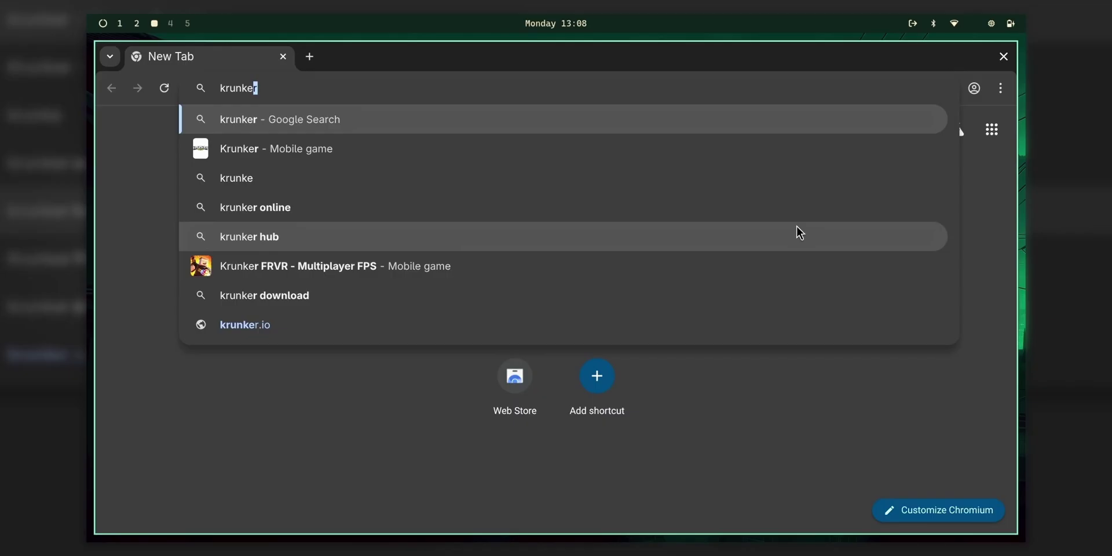
key("Up")
key("Return")
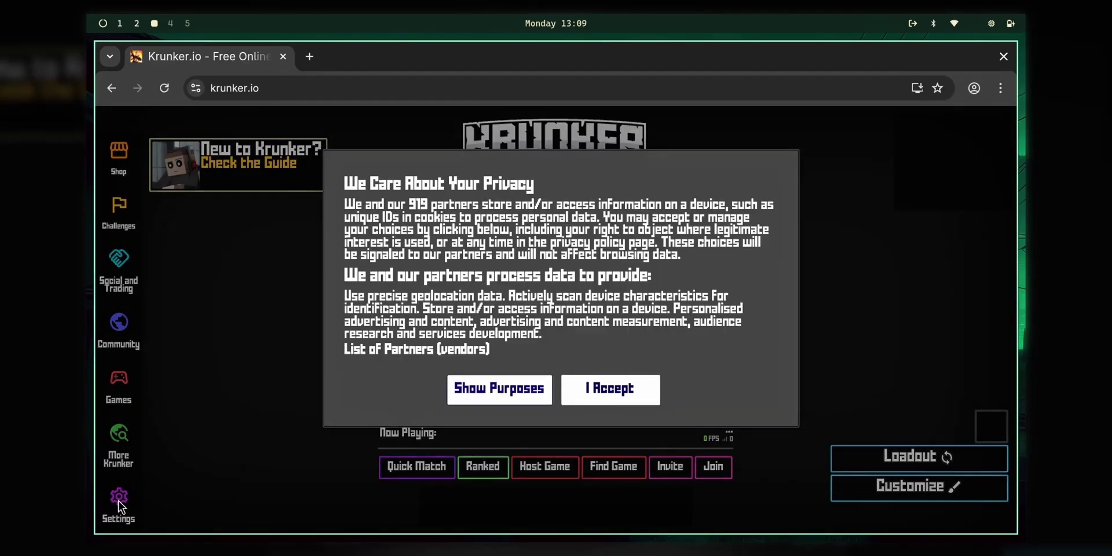
left_click(610, 389)
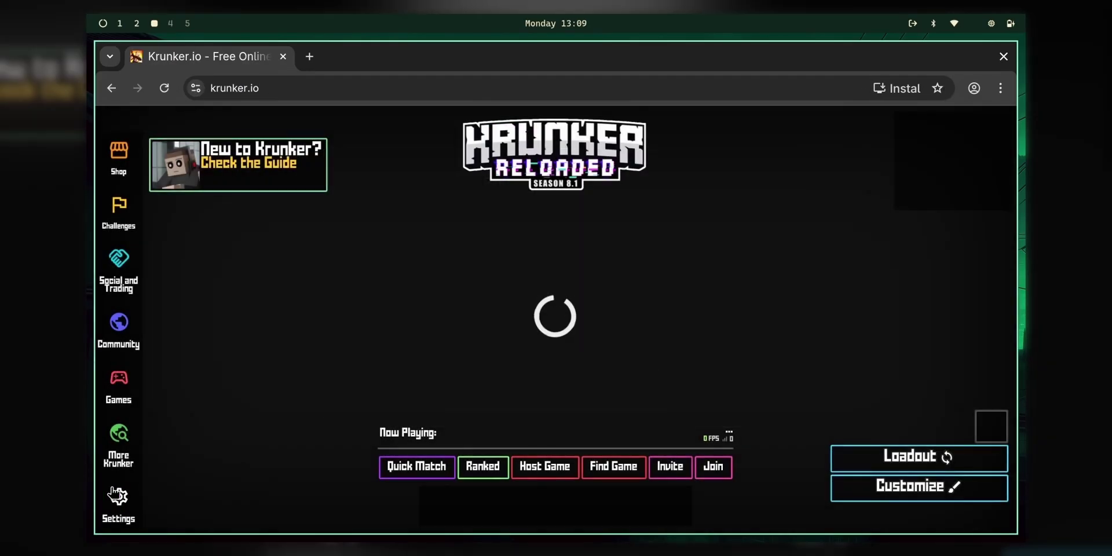
- Open the game's advanced Render settings, set Resolution to 1.5, and turn on Antialiasing
left_click(119, 497)
left_click(478, 174)
left_click(598, 191)
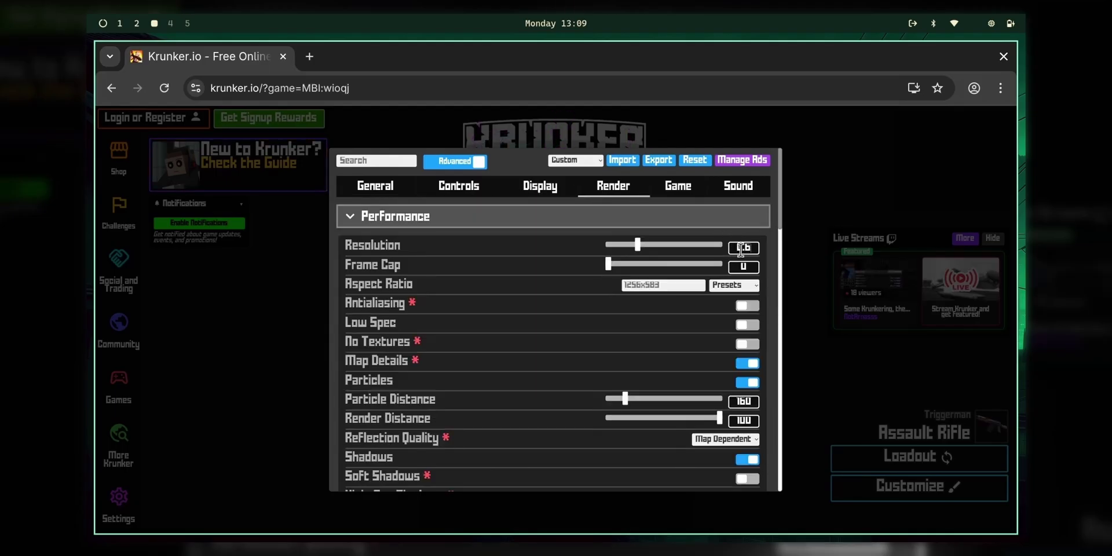
key("BackSpace")
key("BackSpace")
key("BackSpace")
type("1.5")
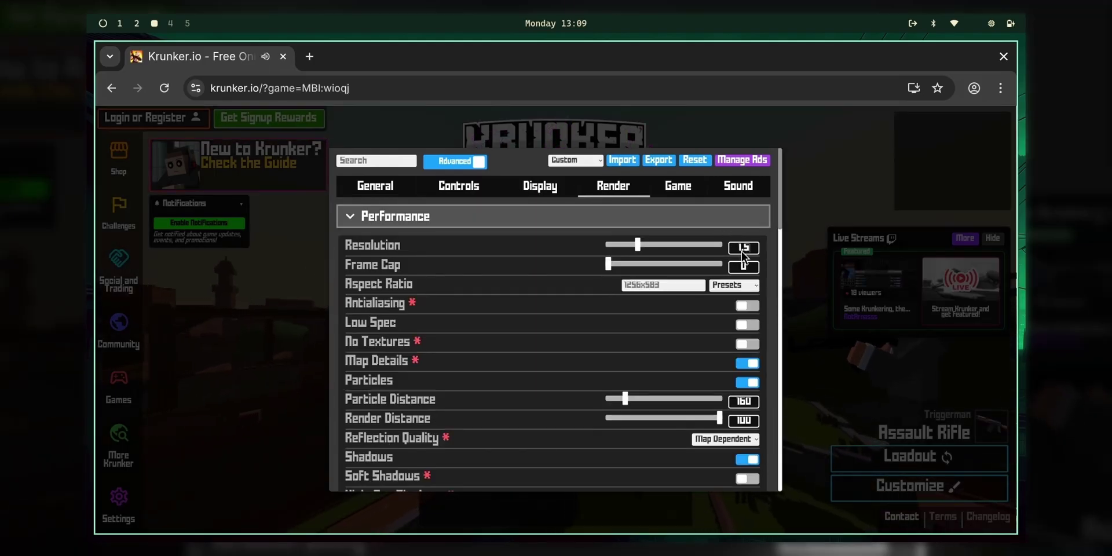
key("Return")
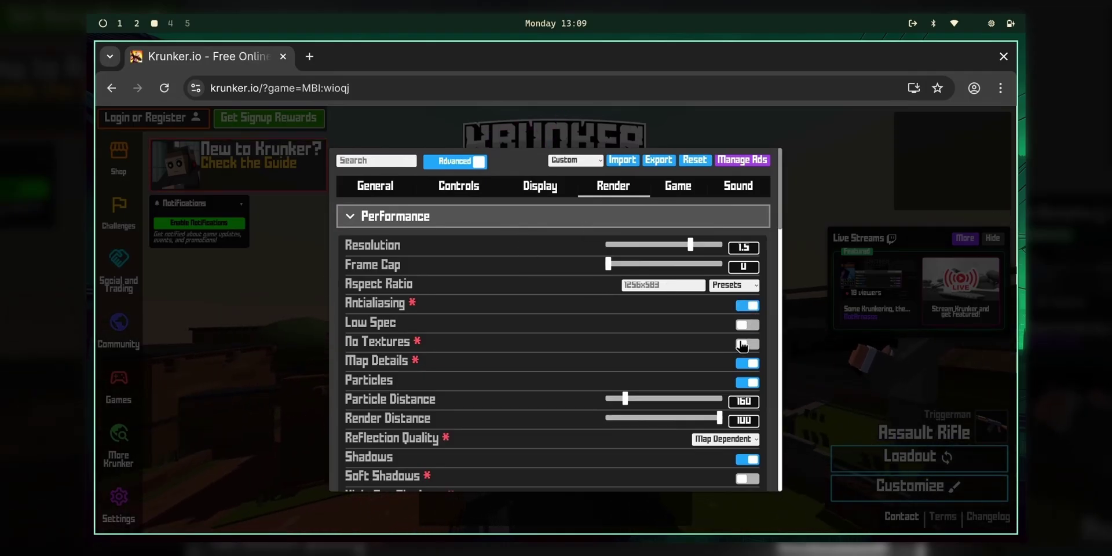
- Turn on Soft Shadows, High-Res Shadows and Dynamic Shadows, and close the game settings
scroll(733, 356, "down", 2)
left_click(732, 307)
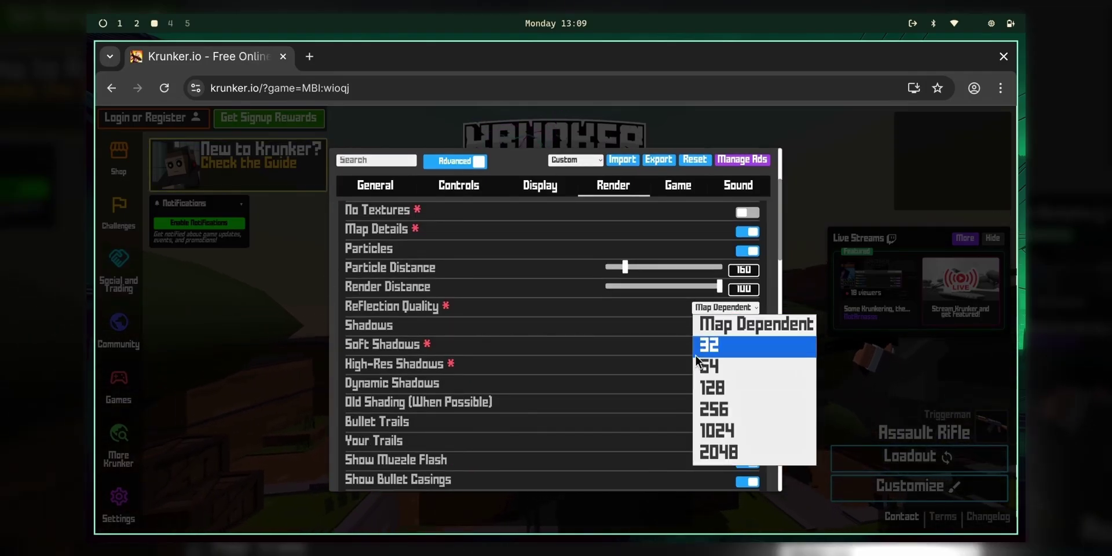
left_click(621, 343)
left_click(749, 347)
left_click(749, 367)
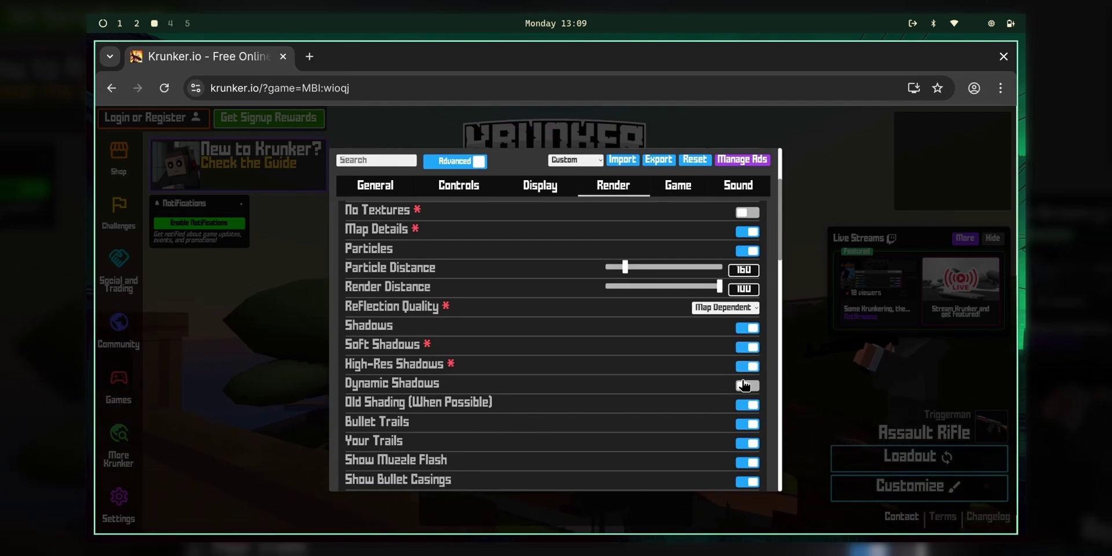
left_click(746, 386)
key("Escape")
- Start playing the Team Deathmatch on Bazaar, moving around and firing the assault rifle to test performance
left_click(412, 329)
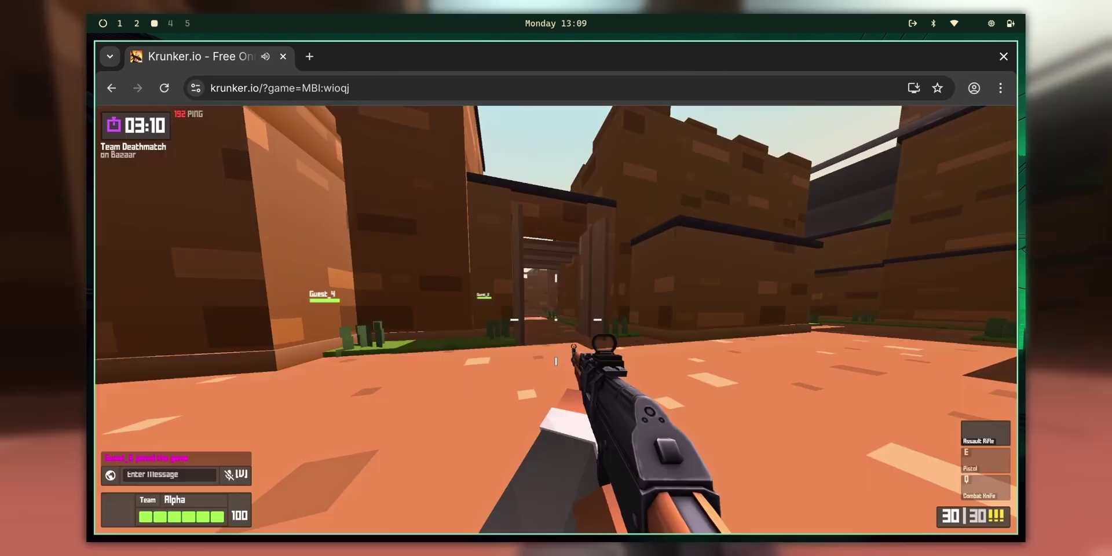
key("s")
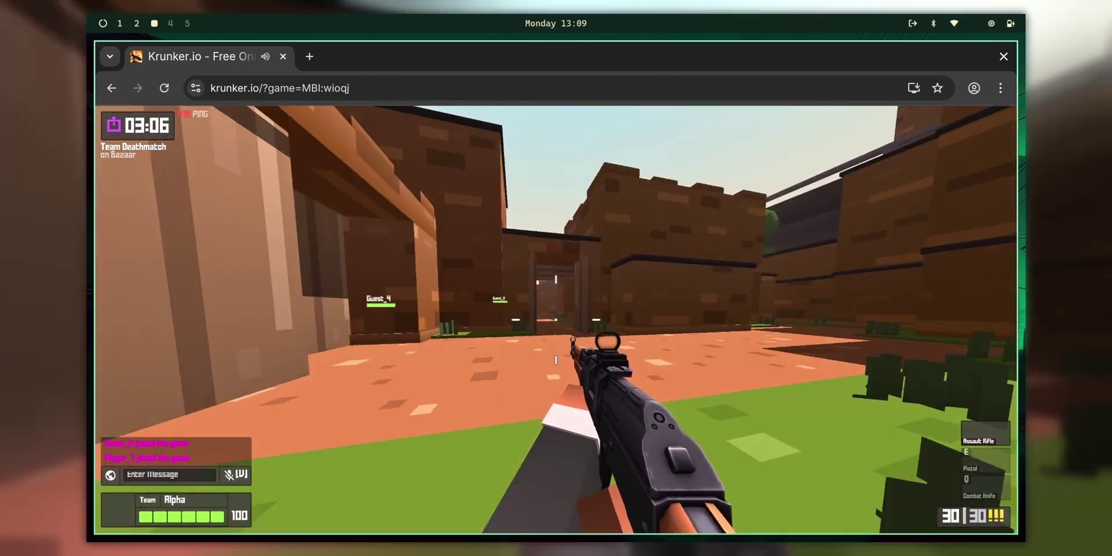
key("w")
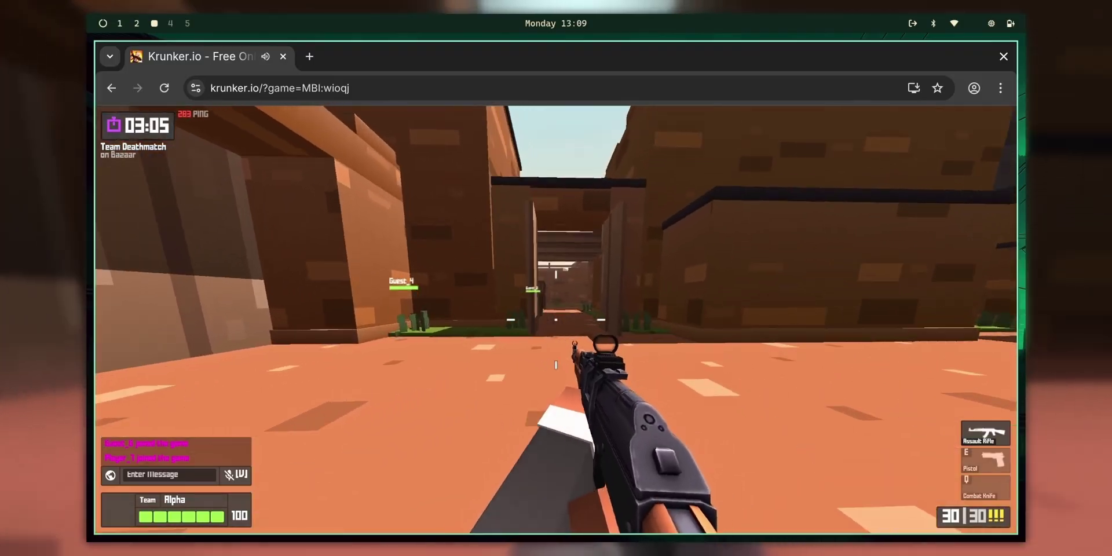
left_click(556, 320)
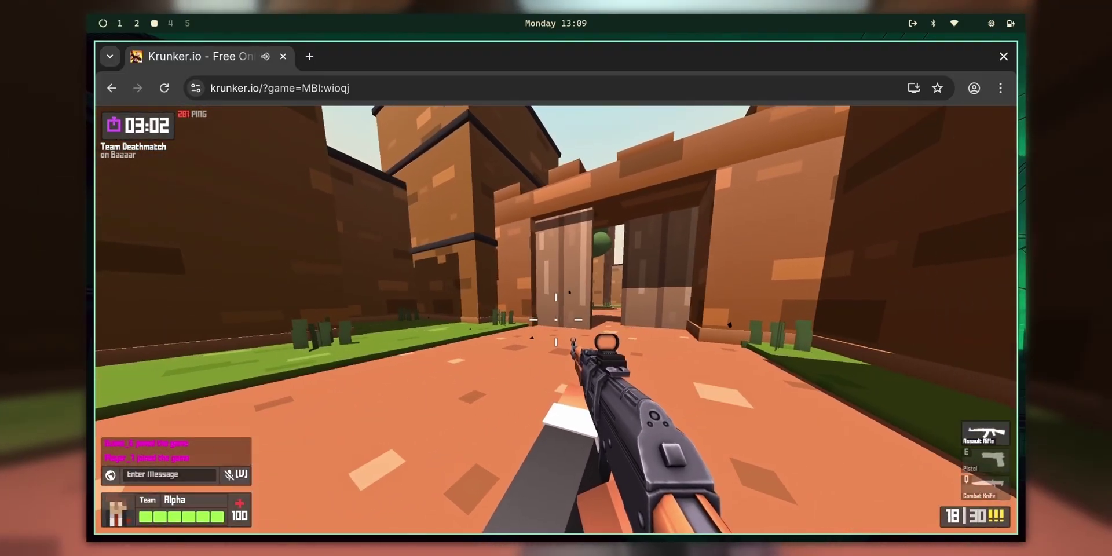
- Switch to workspace 2, open a second terminal beside btop, and run nvidia-smi to check GPU use
key("super+2")
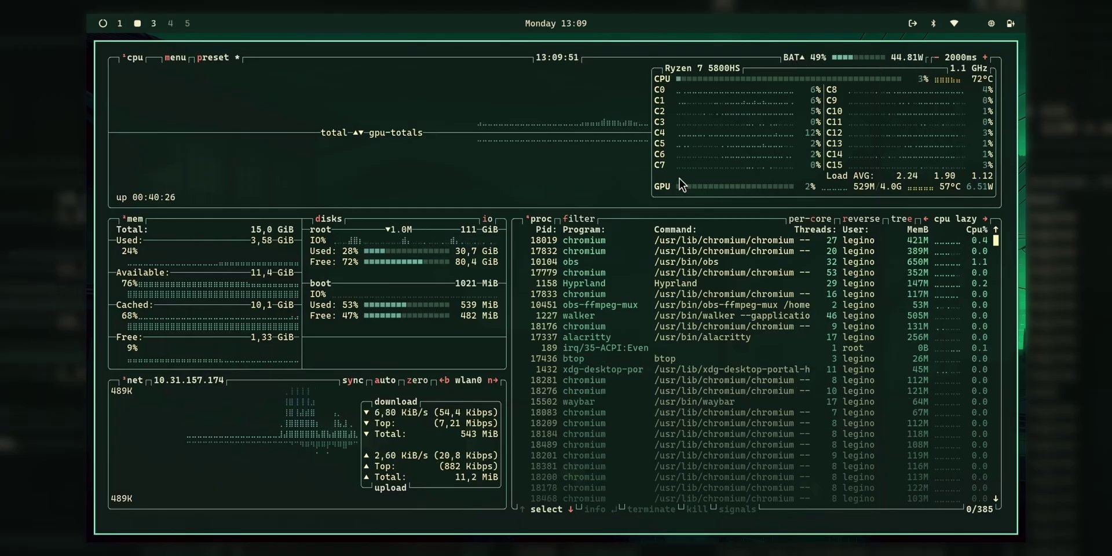
key("super+Return")
type("nvi")
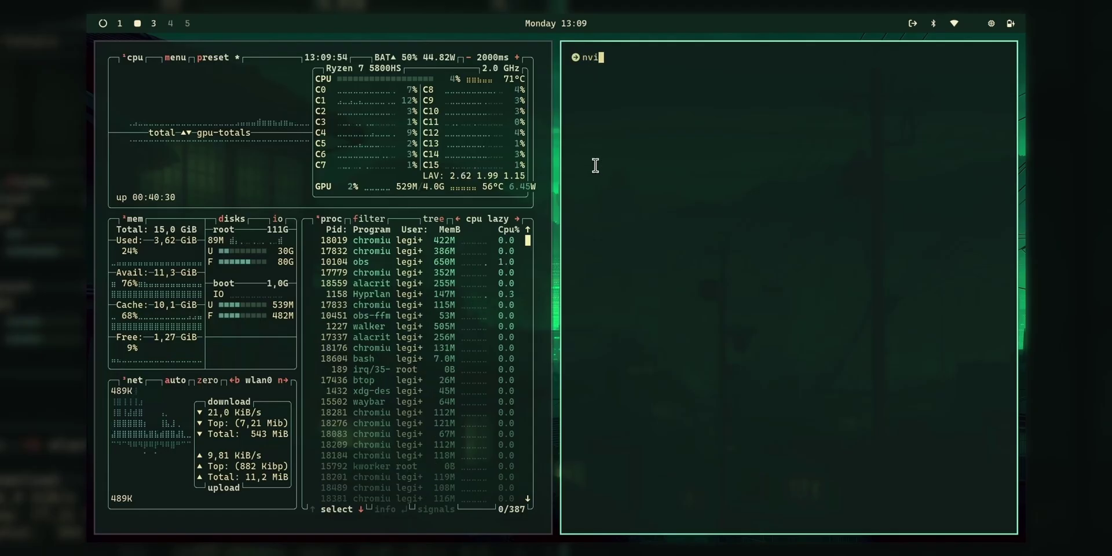
type("dia-smi")
key("Return")
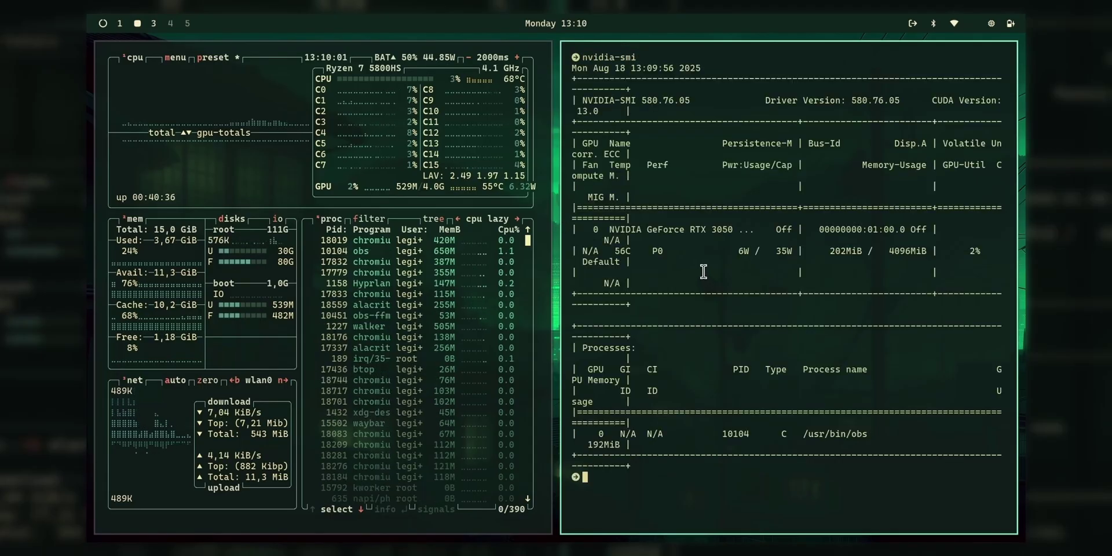
- Close the extra terminal and rerun nvidia-smi in a full-width terminal on workspace 4
key("super+w")
key("super+3")
key("super+4")
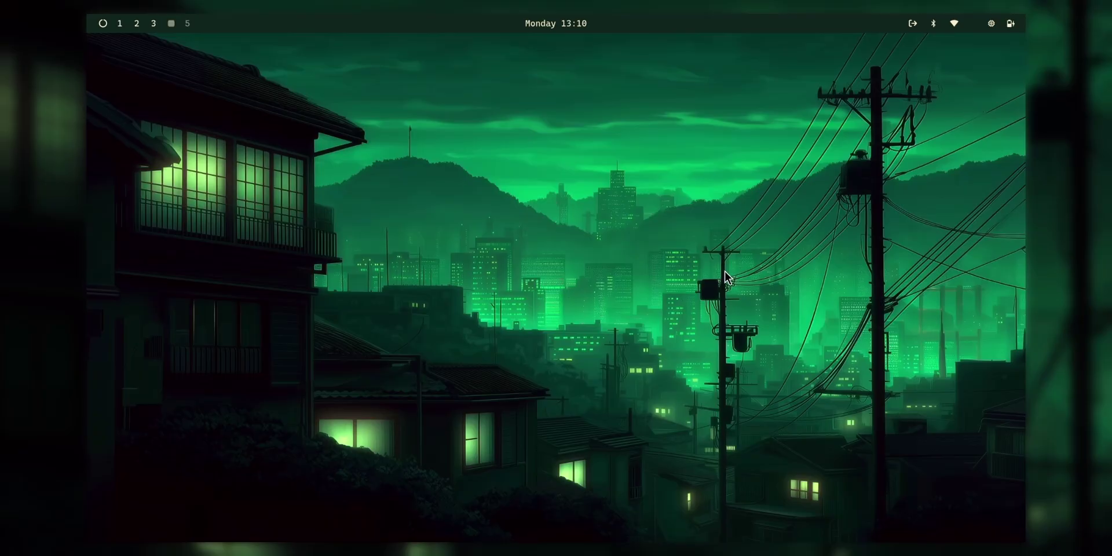
key("super+Return")
key("Up")
key("Return")
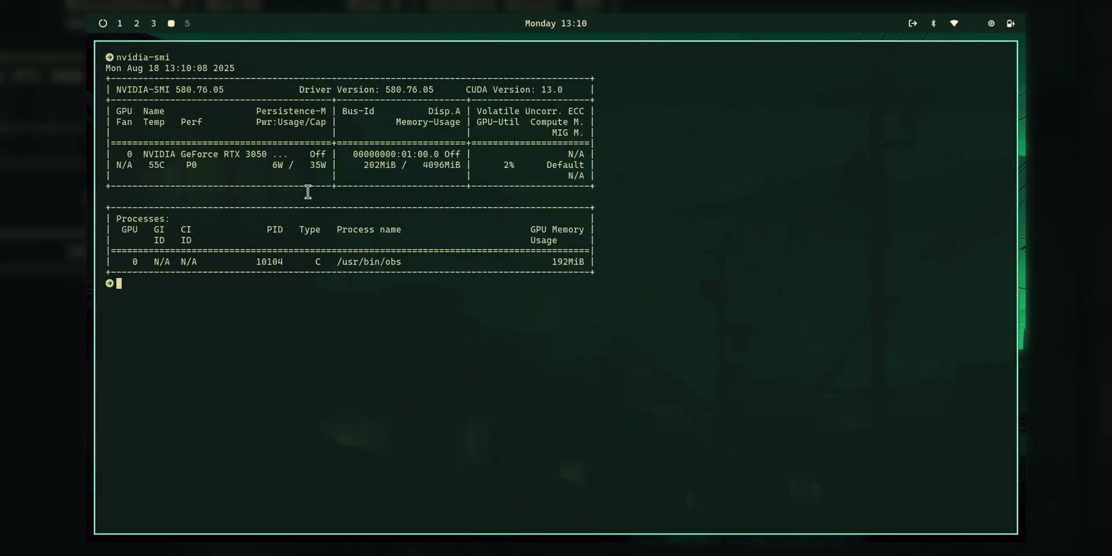
- Go back to the Krunker game on workspace 3 and resume the match
key("super+1")
key("super+2")
key("super+3")
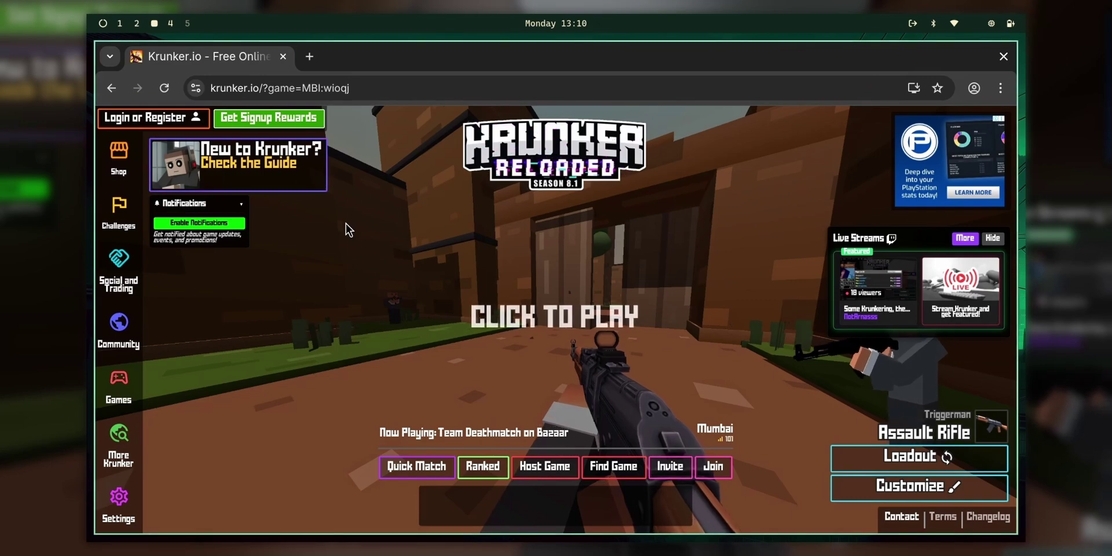
left_click(346, 224)
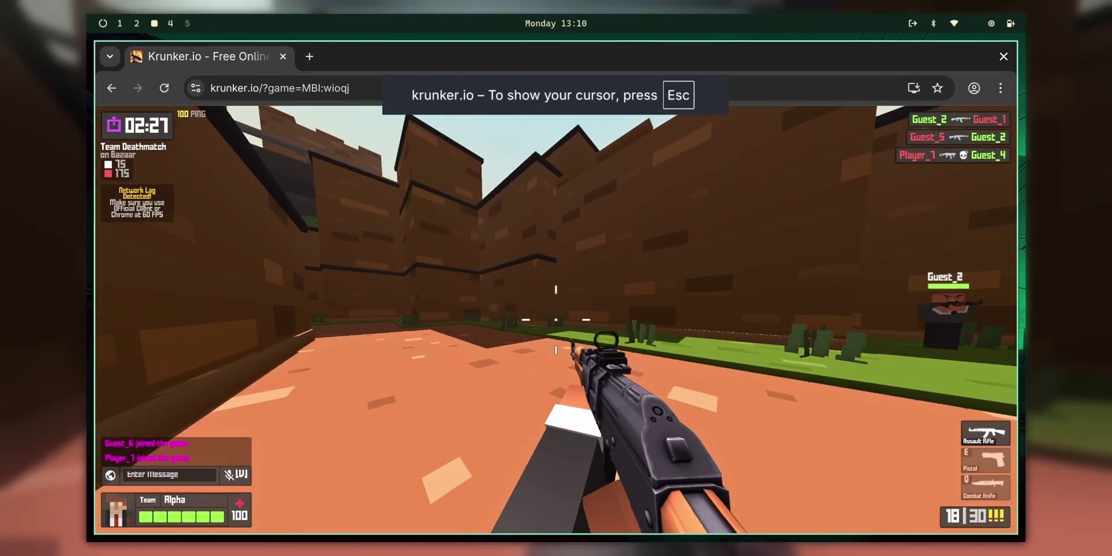
- Advance through the Bazaar map while firing the assault rifle, and switch to the combat knife
key("w")
left_click(556, 320)
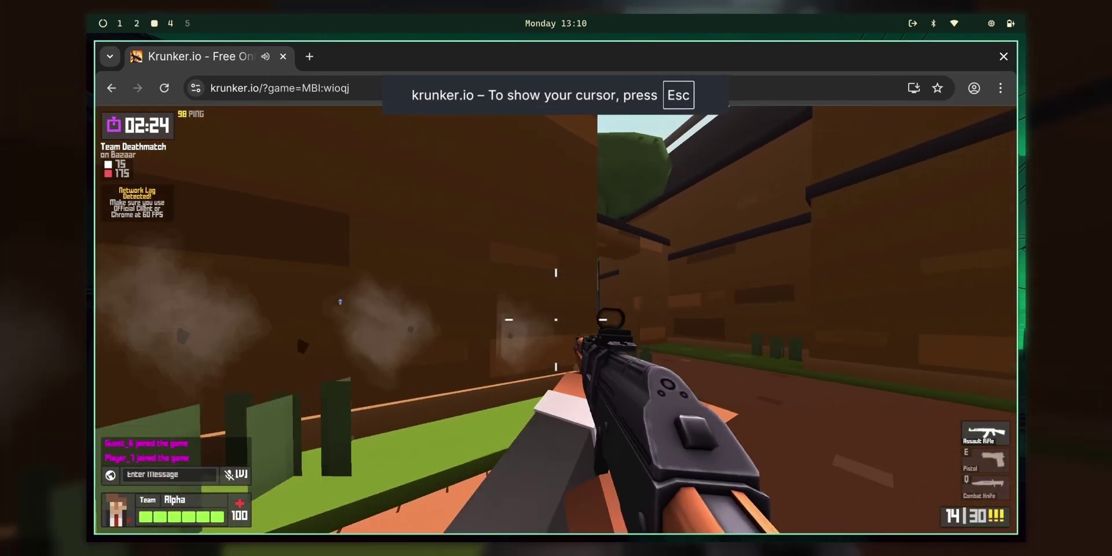
key("w")
left_click(556, 320)
left_click(556, 319)
left_click(556, 320)
left_click(556, 320)
left_click(556, 319)
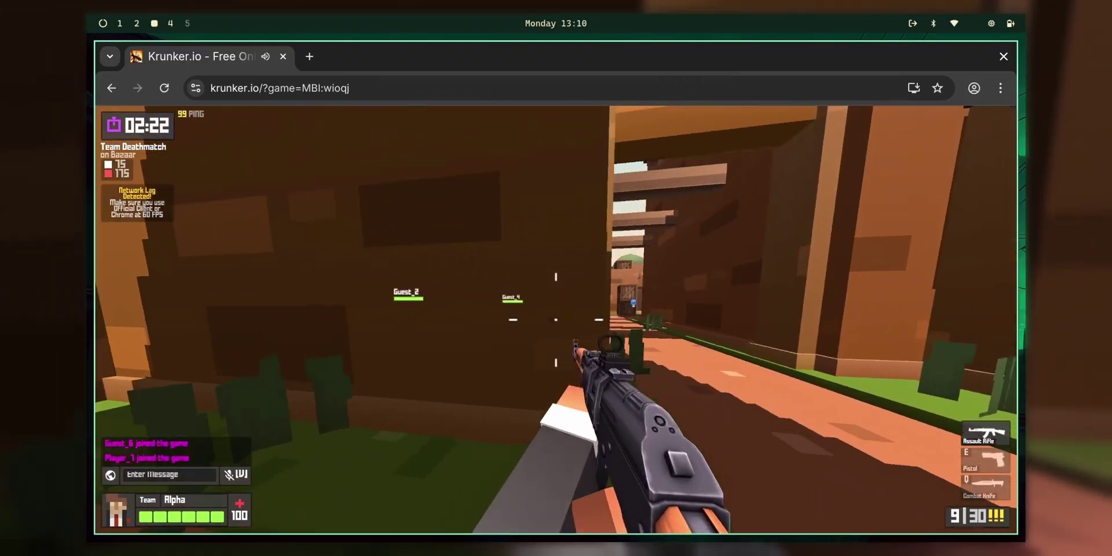
key("w")
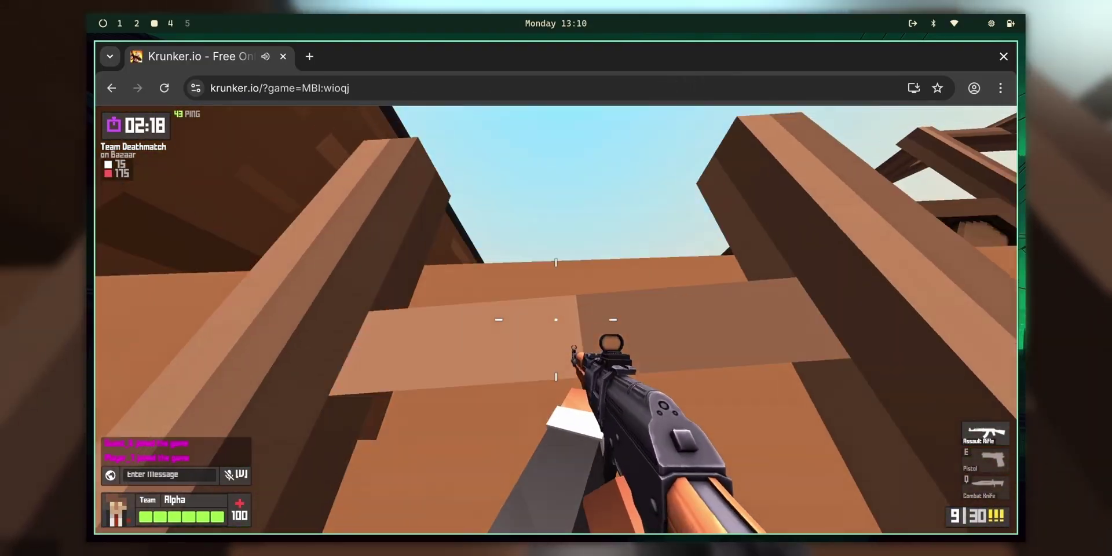
key("w")
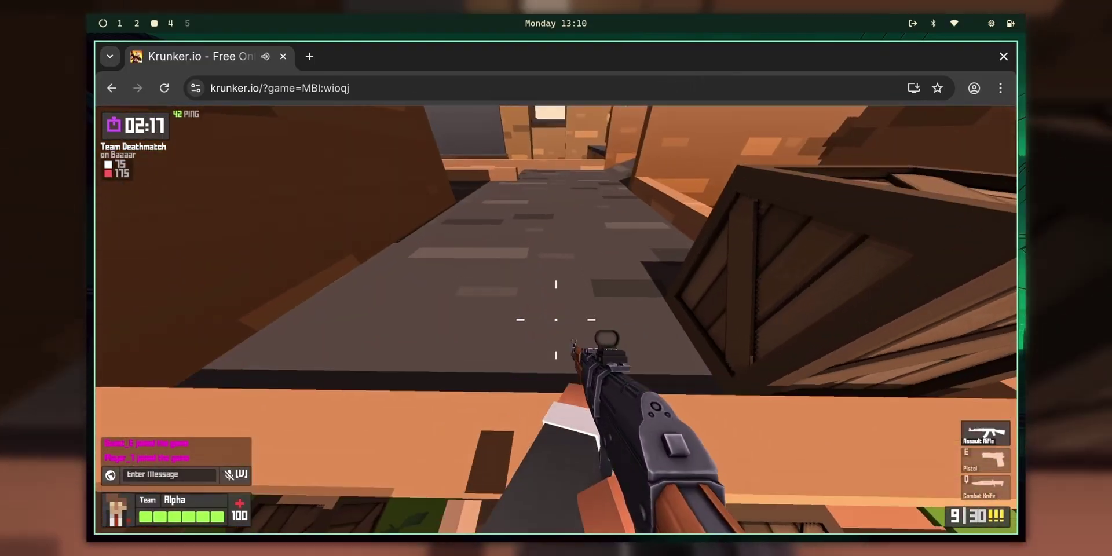
- Run through the Bazaar map with the combat knife, switch to the assault rifle, and engage the enemy player
key("w")
left_click(556, 320)
key("q")
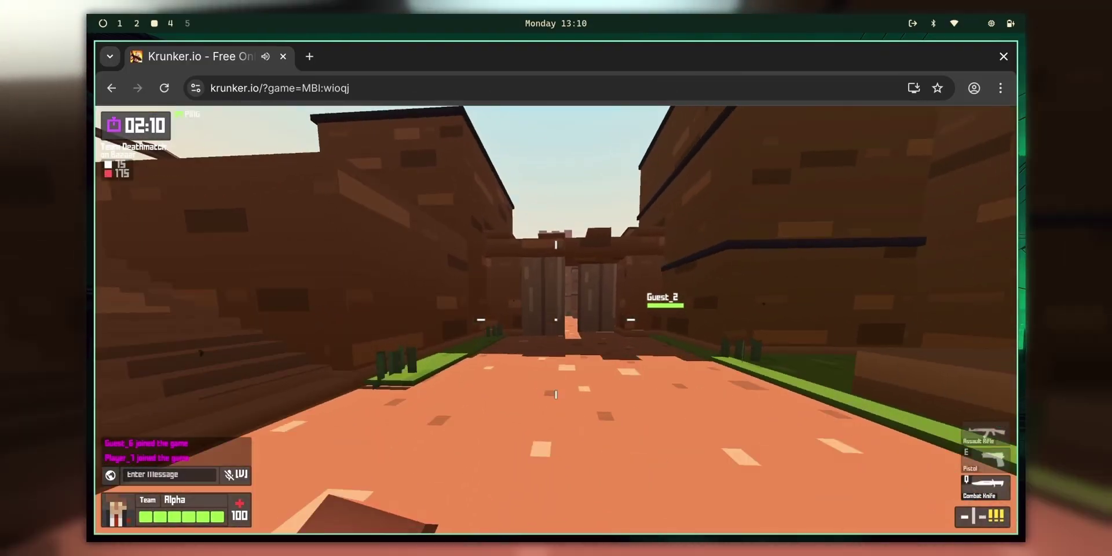
key("w")
key("q")
key("q")
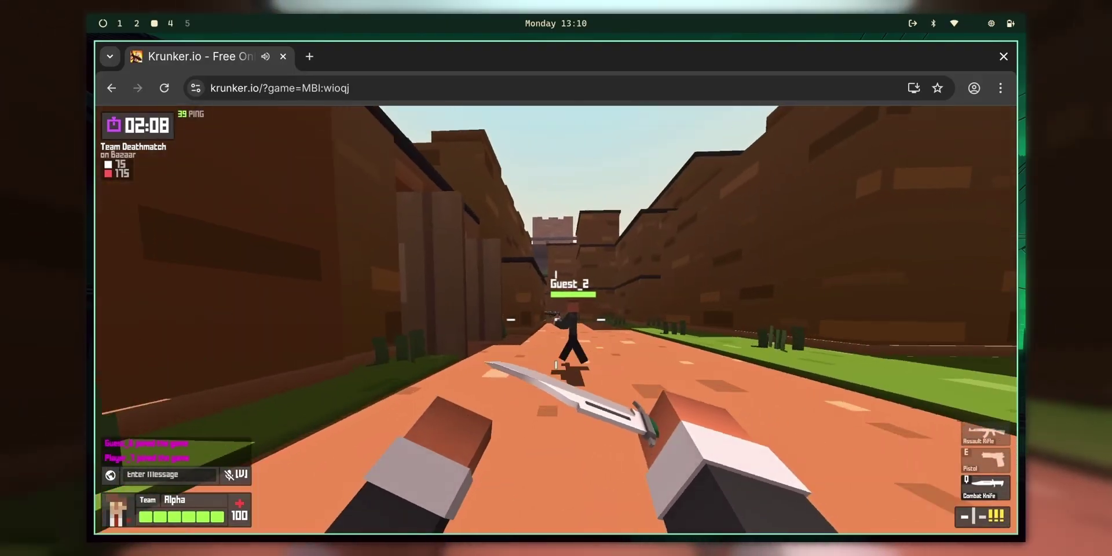
key("w")
key("q")
key("q")
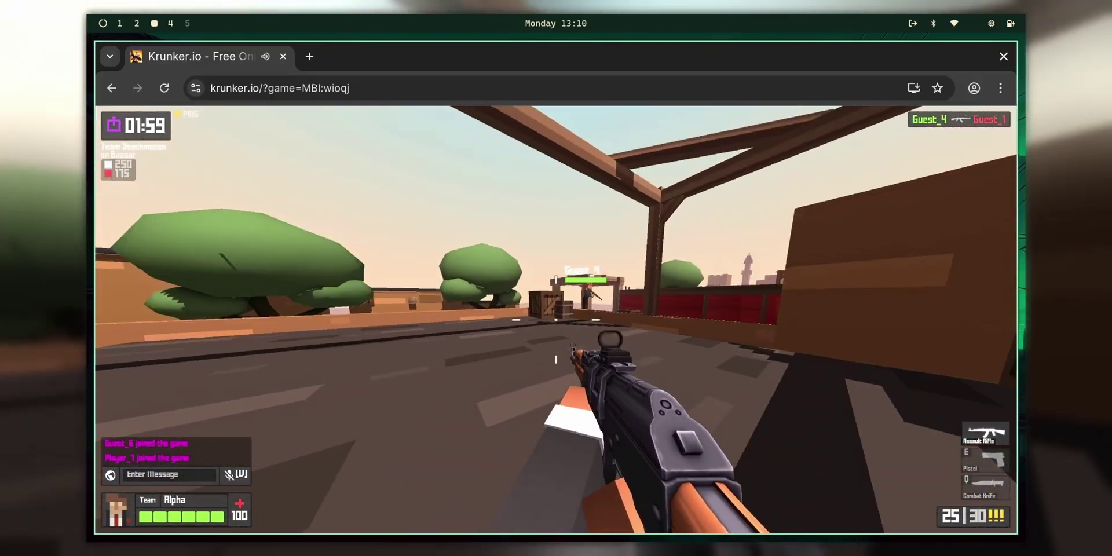
key("w")
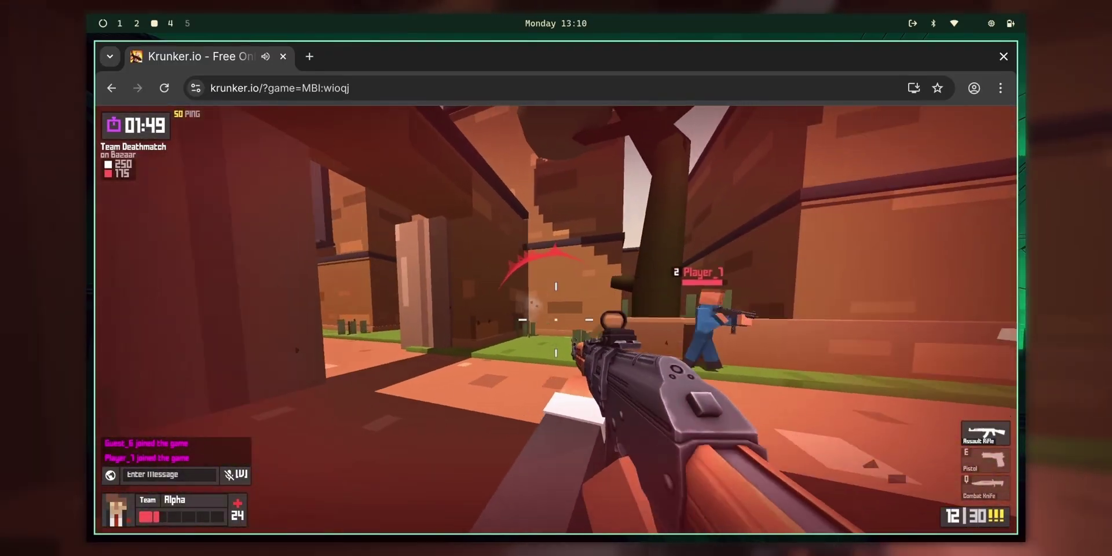
left_click(556, 320)
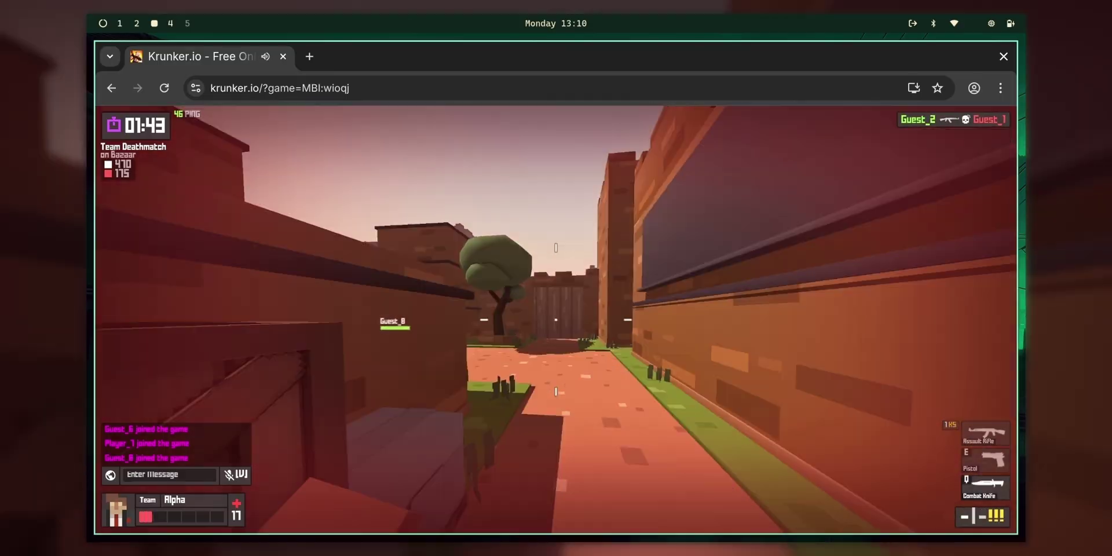
- Switch to the combat knife, run through the Bazaar passages to the far street, and equip the assault rifle again
key("q")
key("w")
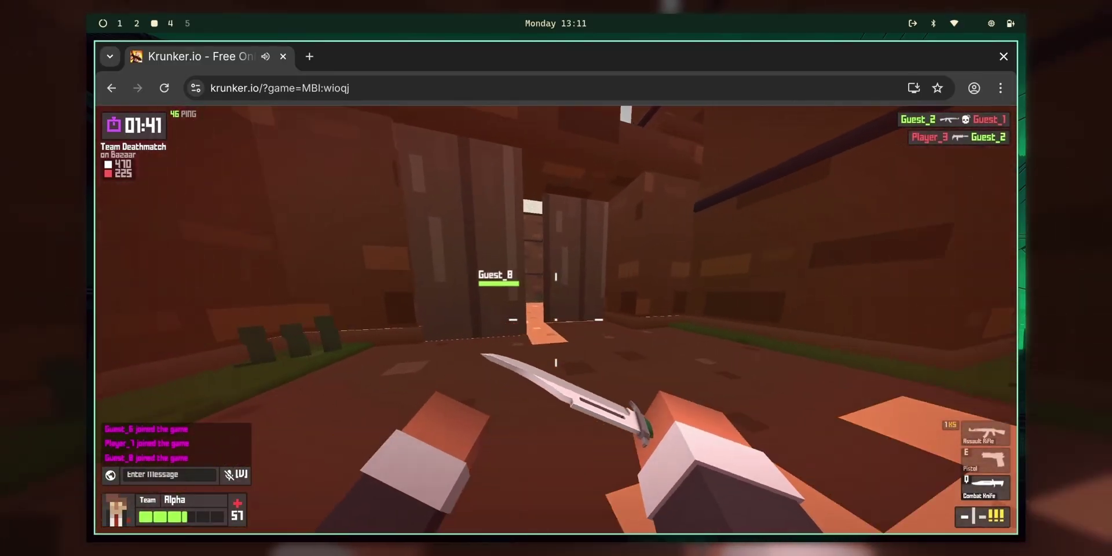
key("w")
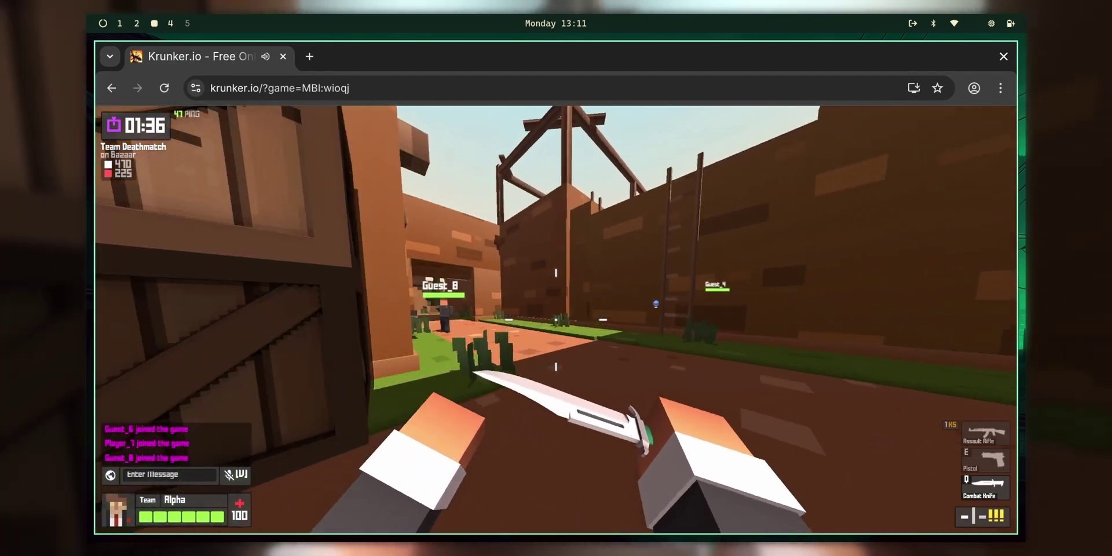
key("w")
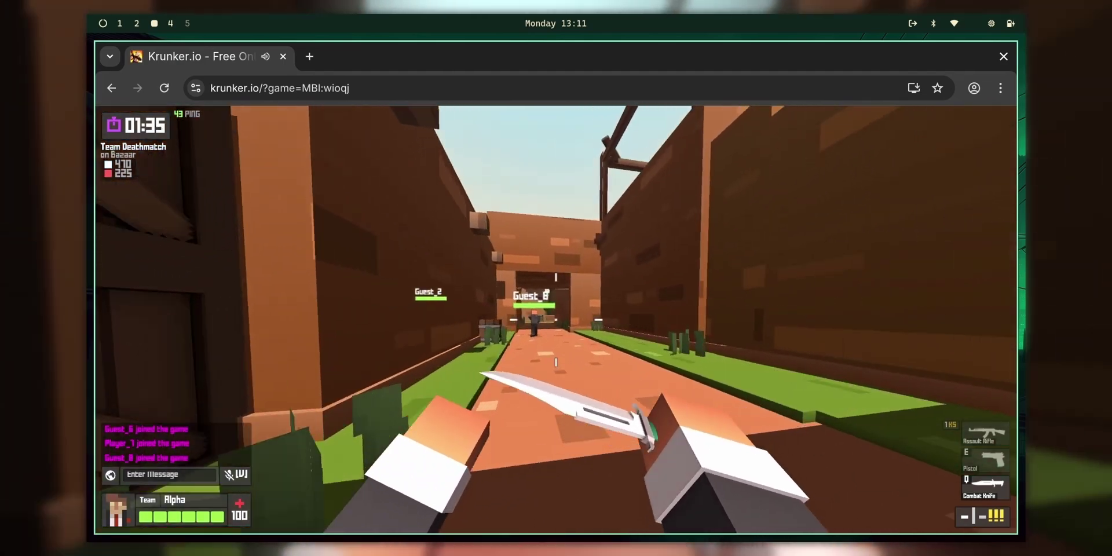
key("w")
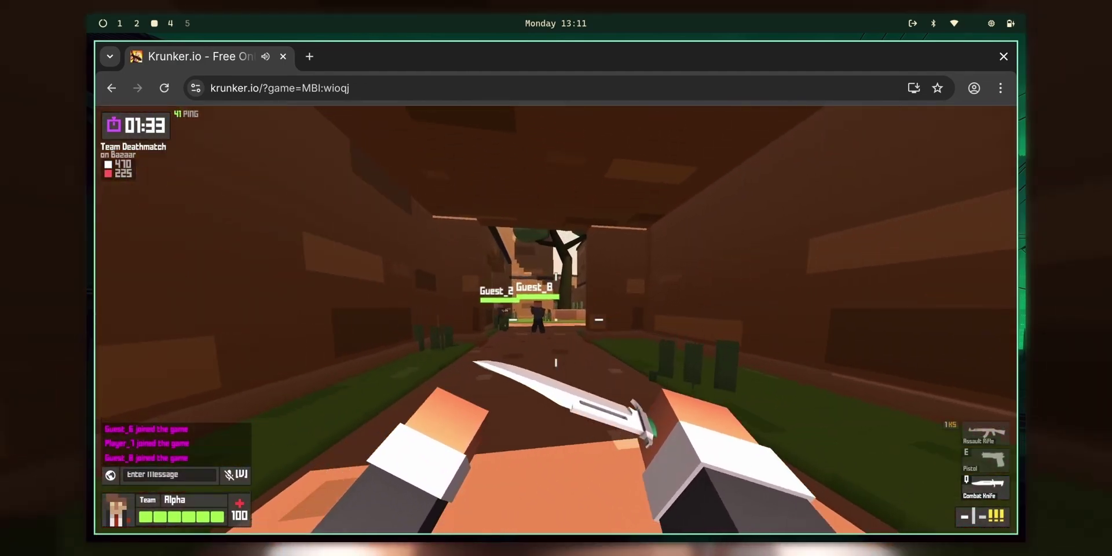
key("w")
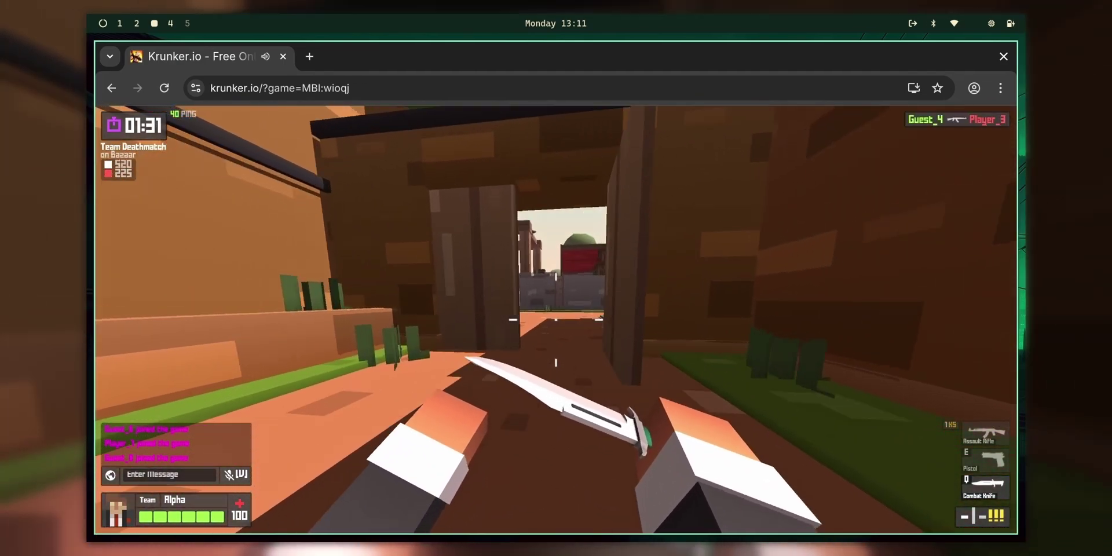
key("1")
key("w")
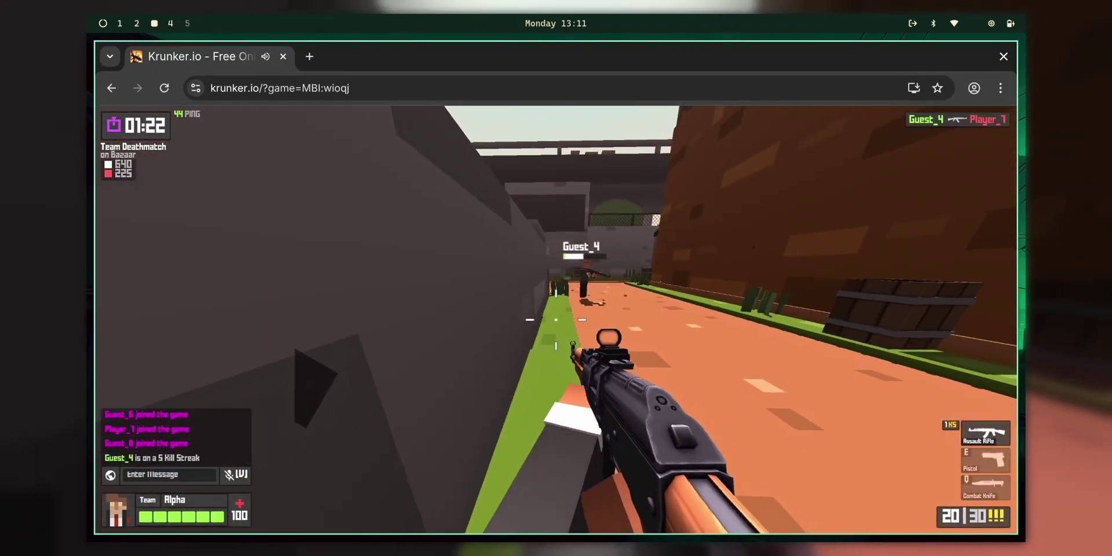
- Enable Show FPS in Krunker's display settings, and resume the match to test the frame rate while moving around
key("Escape")
left_click(121, 490)
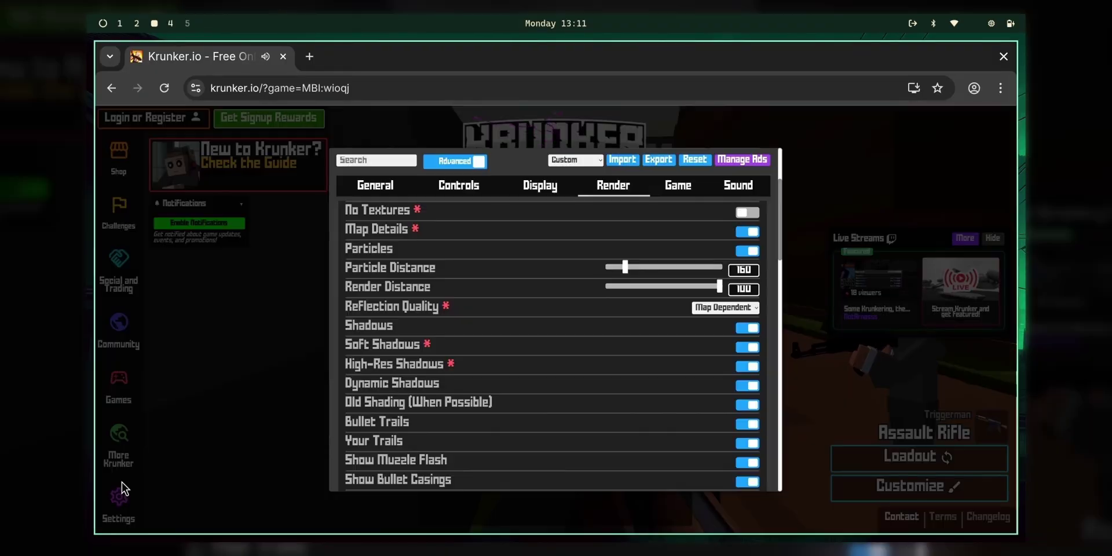
left_click(548, 191)
scroll(527, 283, "down", 3)
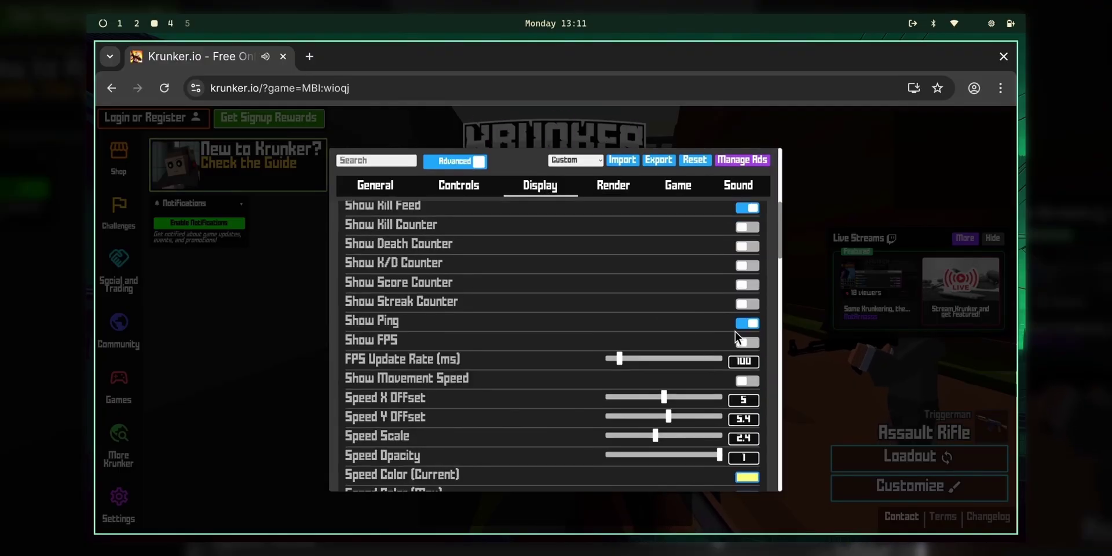
left_click(747, 343)
left_click(798, 353)
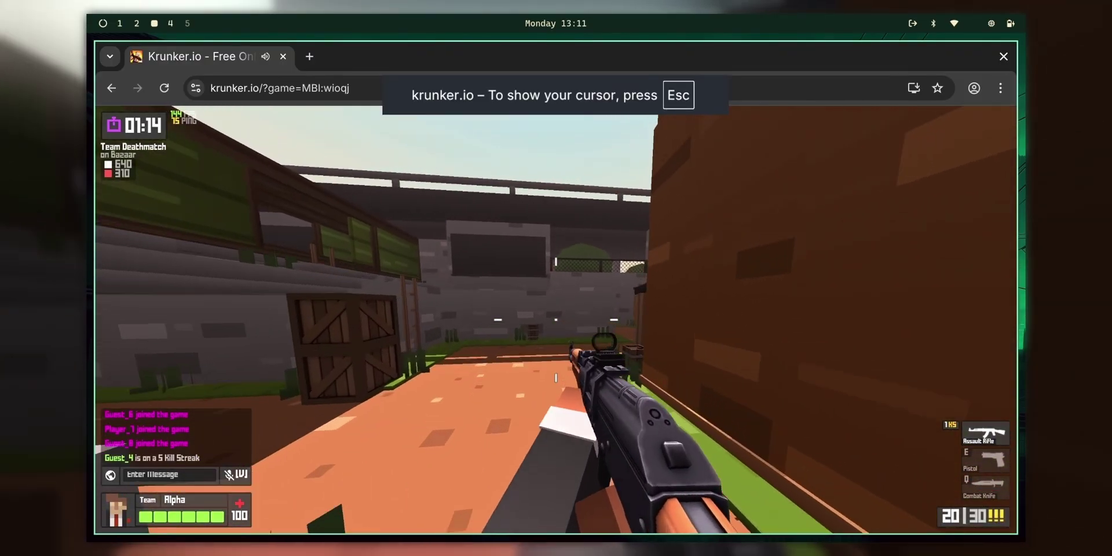
key("w")
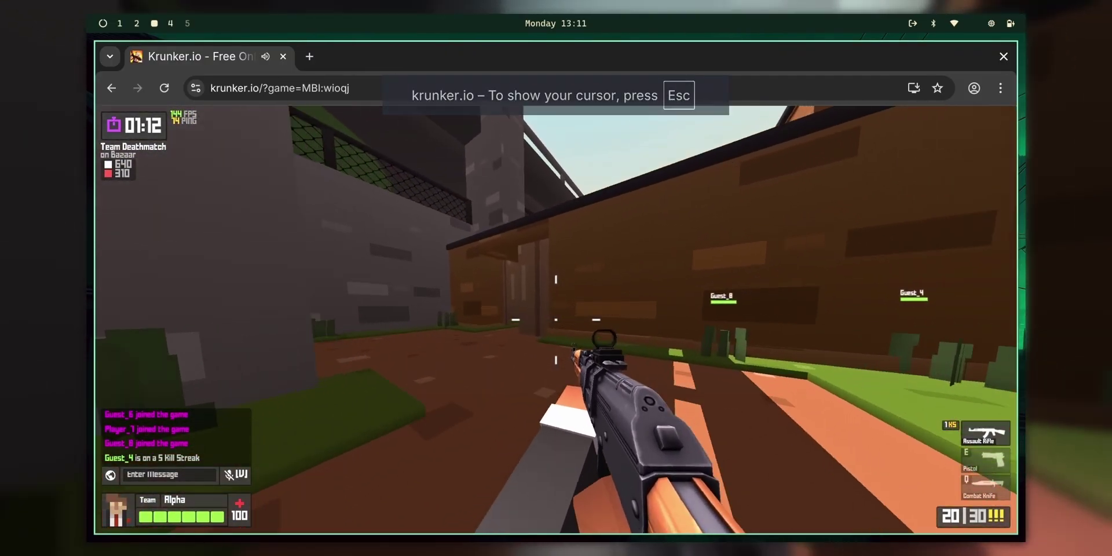
key("w")
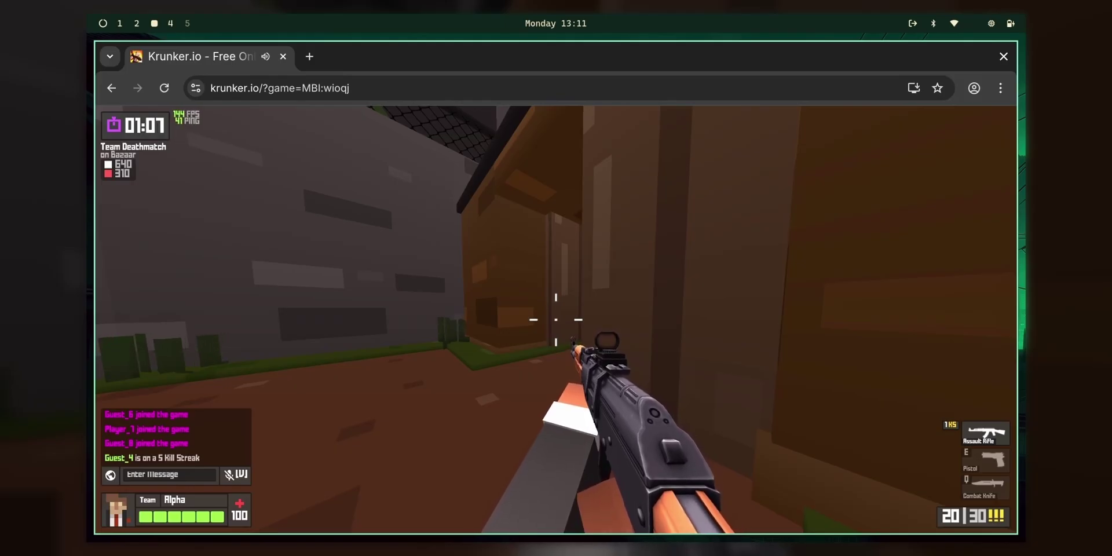
- Check the nvidia-smi output on workspace 4 and btop's GPU load on workspace 2, and return to the game on workspace 3
key("super+4")
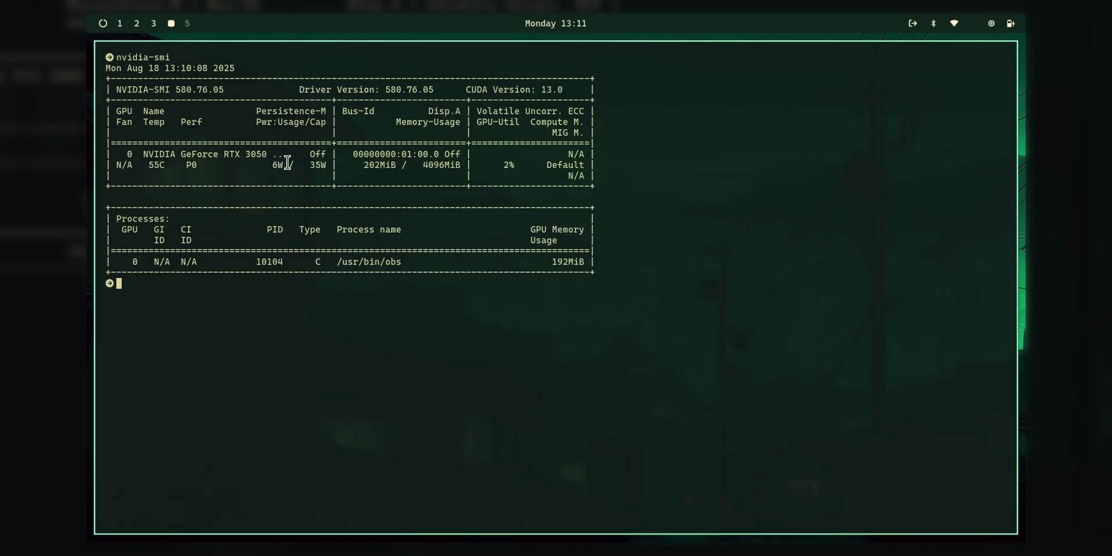
key("super+1")
key("super+2")
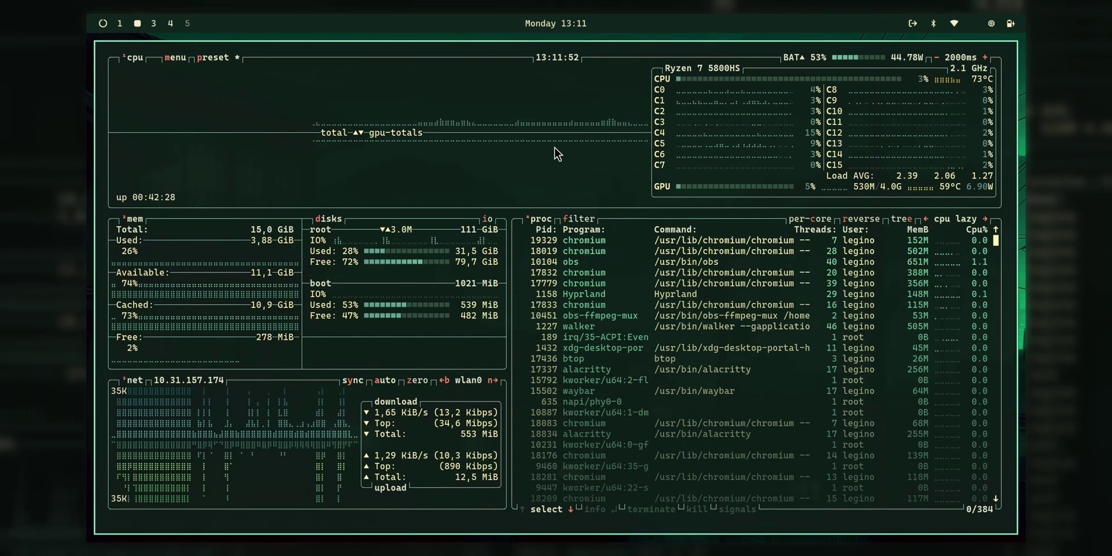
key("super+3")
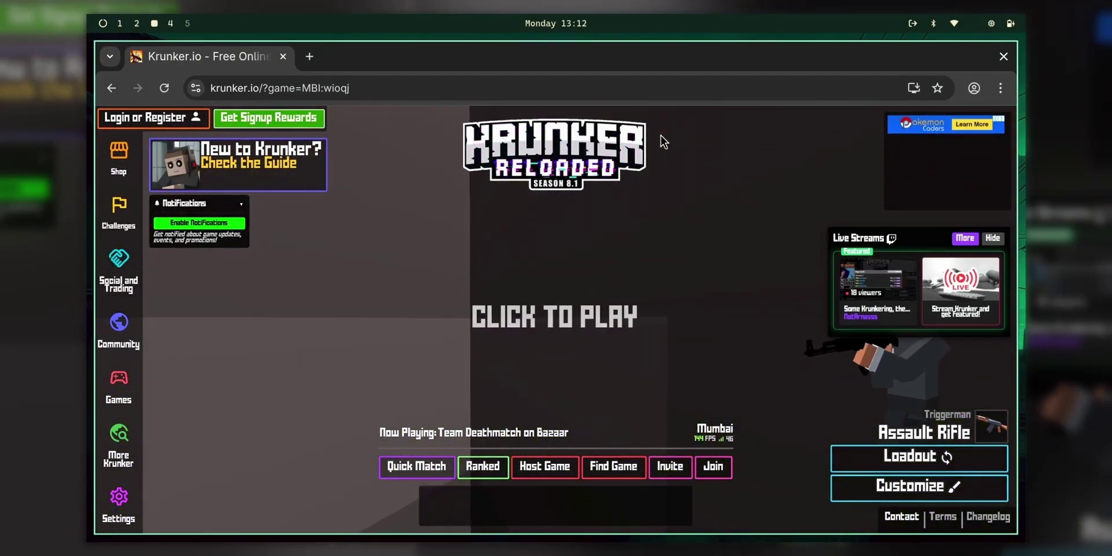
- Close the Krunker browser window on workspace 3, check the other workspaces, and go to the terminal on workspace 4
key("super+w")
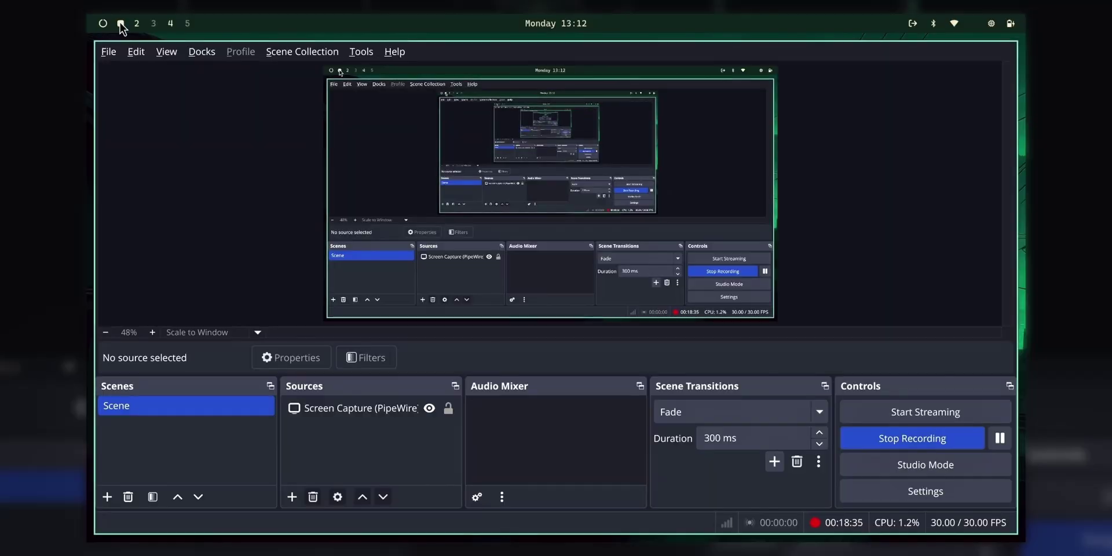
left_click(137, 22)
left_click(153, 25)
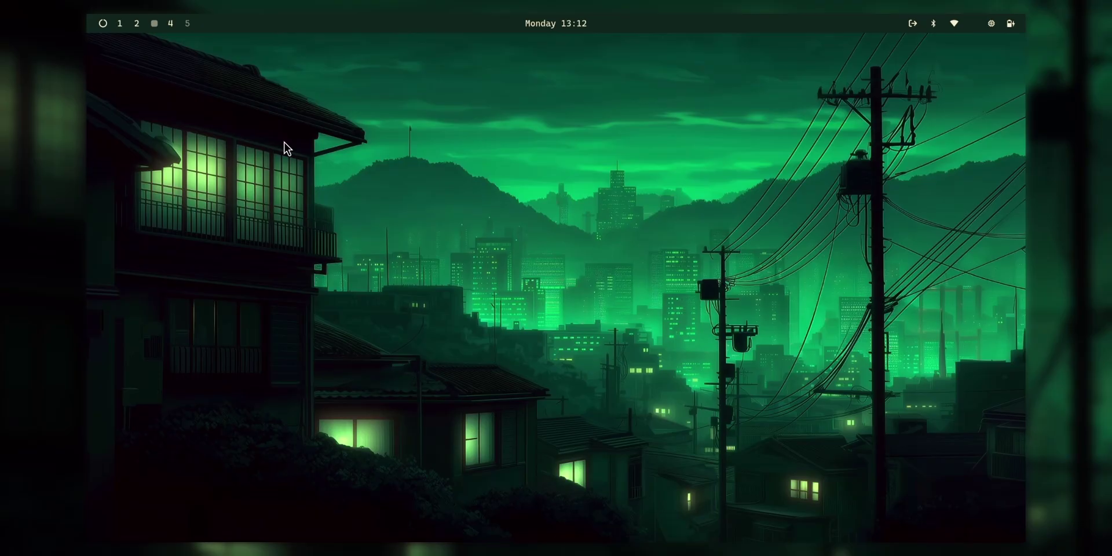
key("super+4")
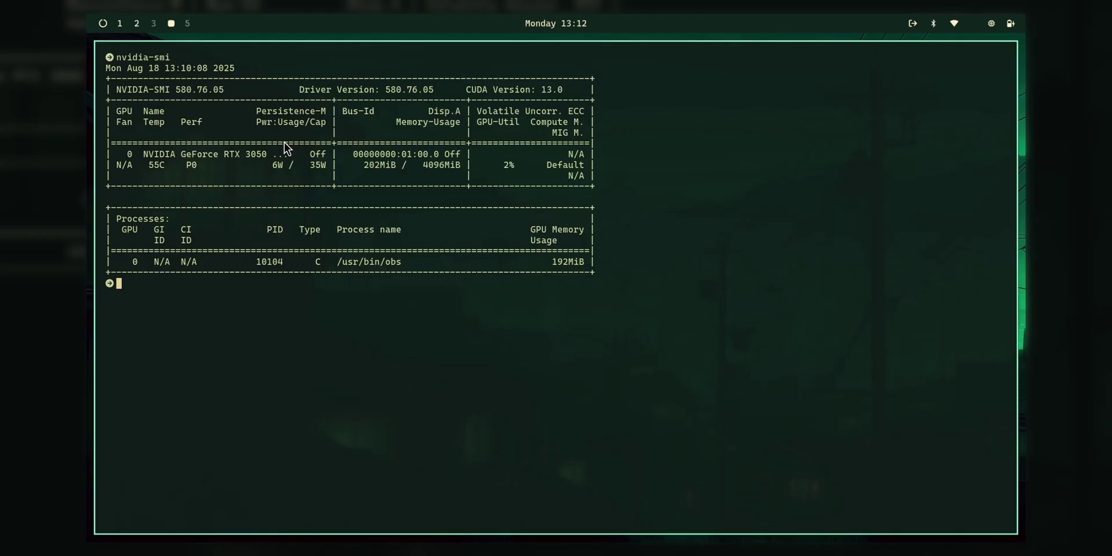
- Move the nvidia-smi terminal from workspace 4 to workspace 2 beside btop and swap the two tiled windows
key("super+shift+2")
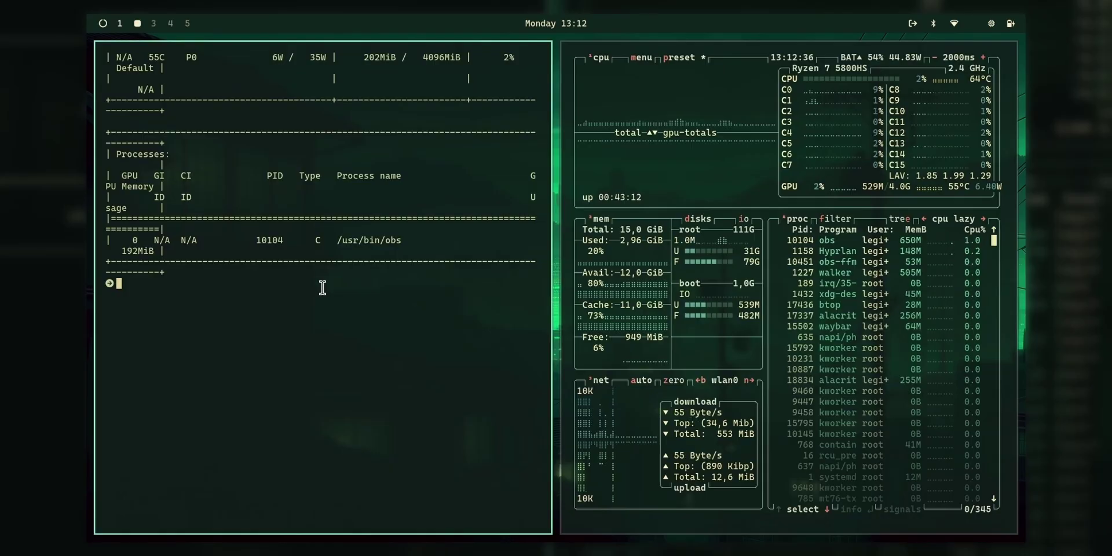
key("super+shift+3")
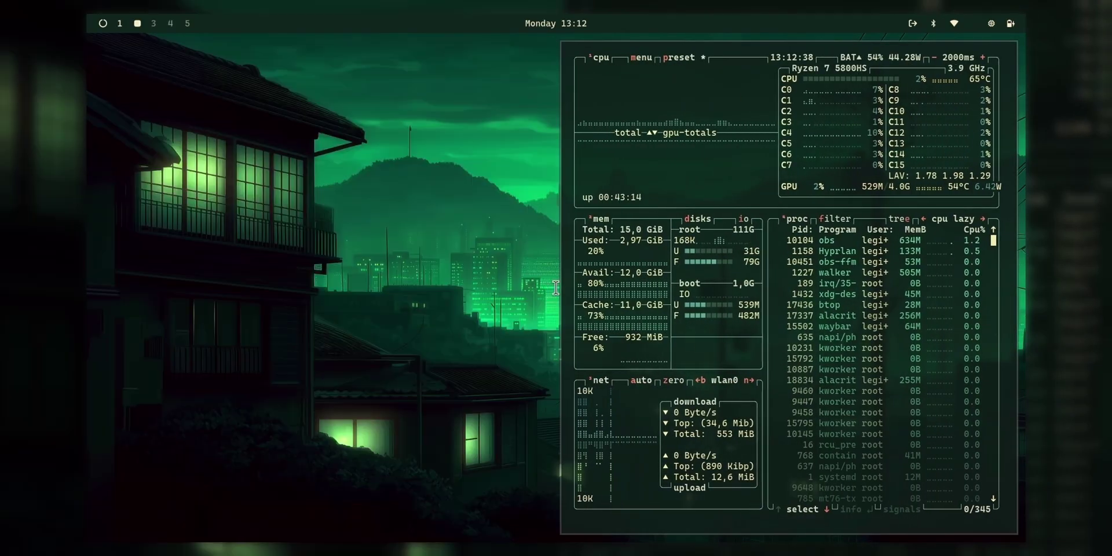
key("super+shift+2")
key("super+shift+1")
key("super+shift+2")
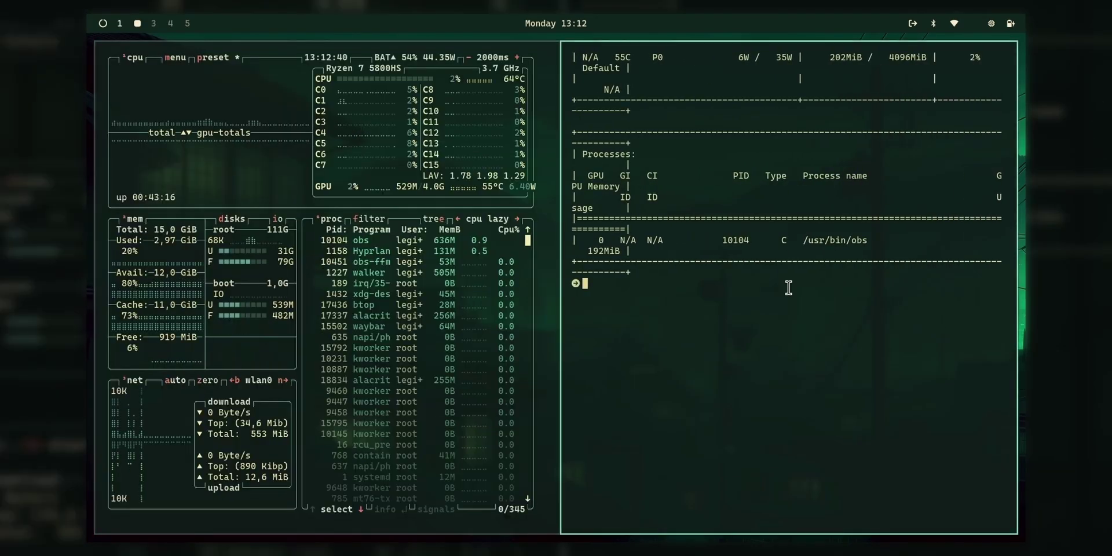
key("ctrl+minus")
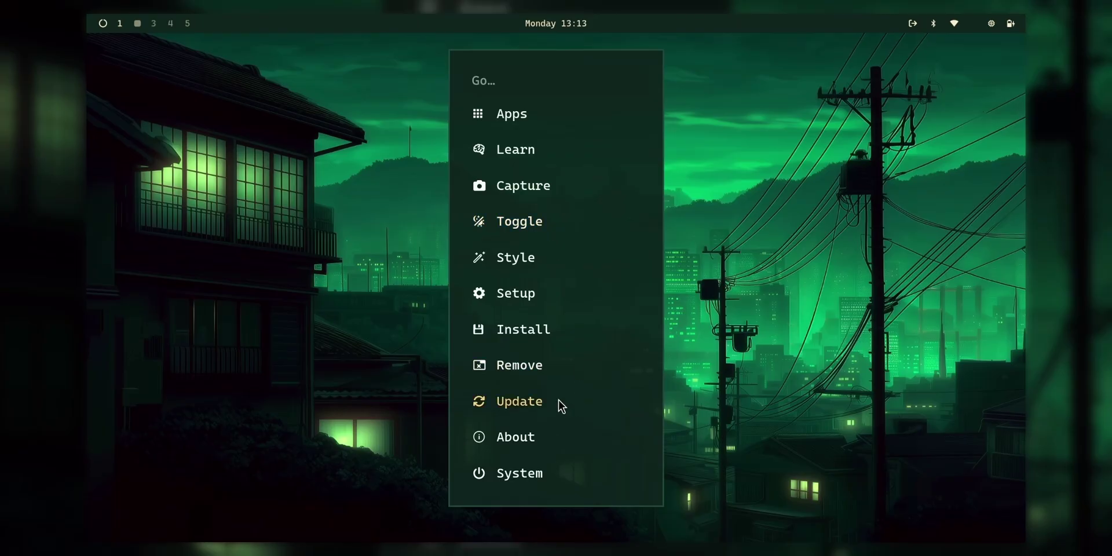
- View the input device configuration file and the Wi-Fi network manager from the Omarchy setup options, closing each one
left_click(539, 292)
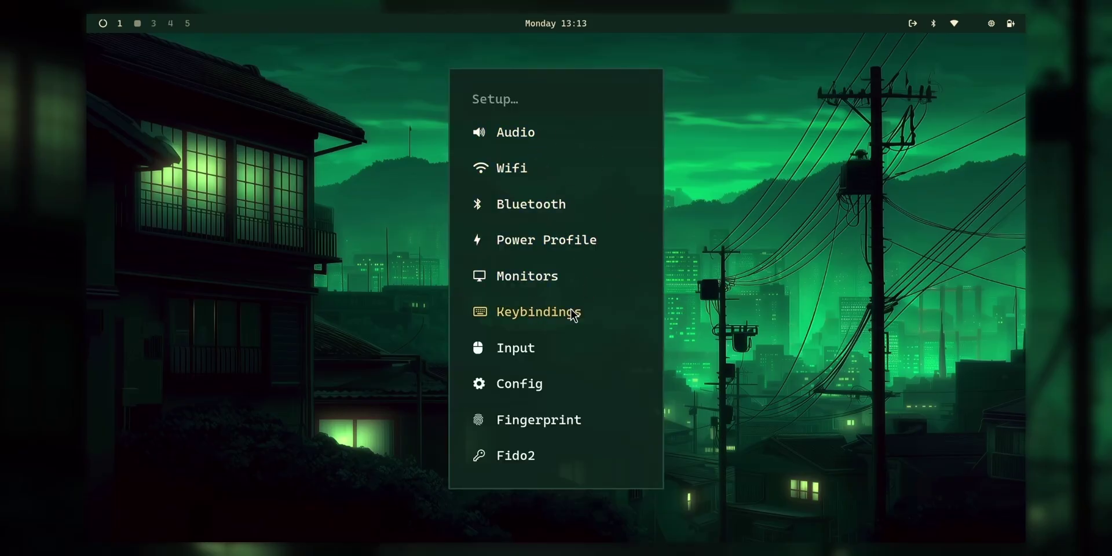
left_click(529, 346)
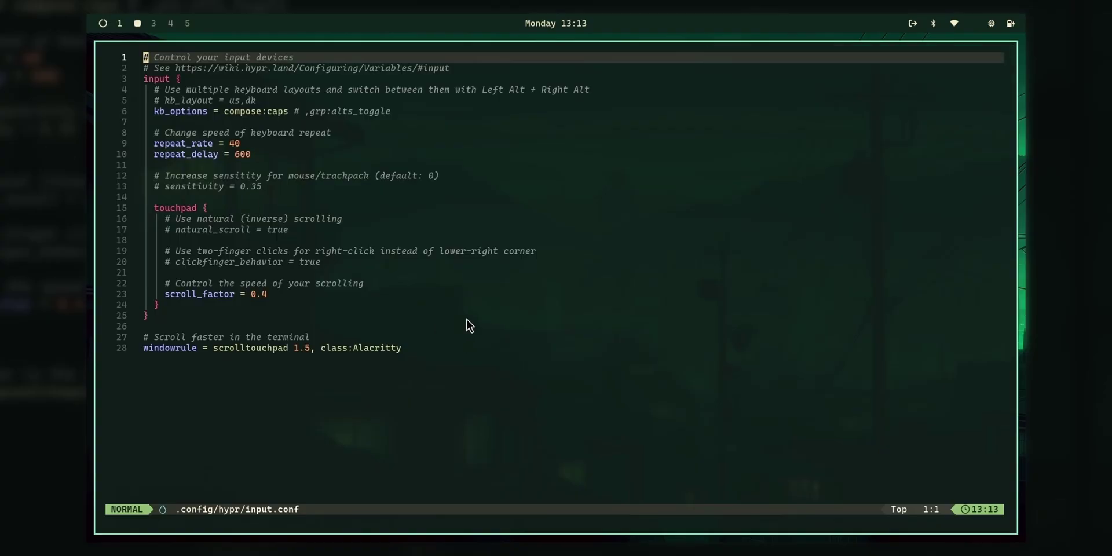
left_click(544, 288)
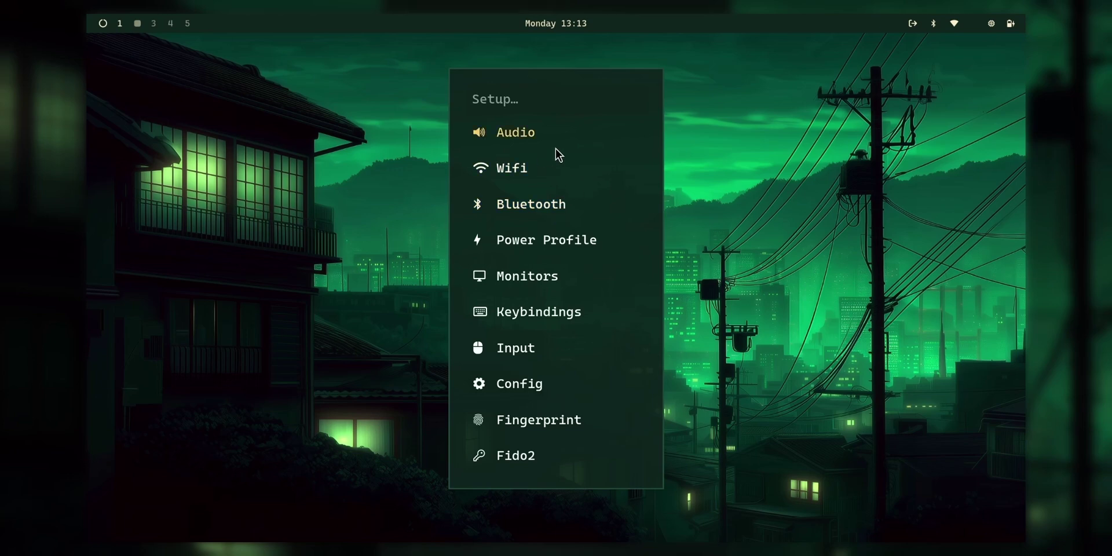
left_click(566, 177)
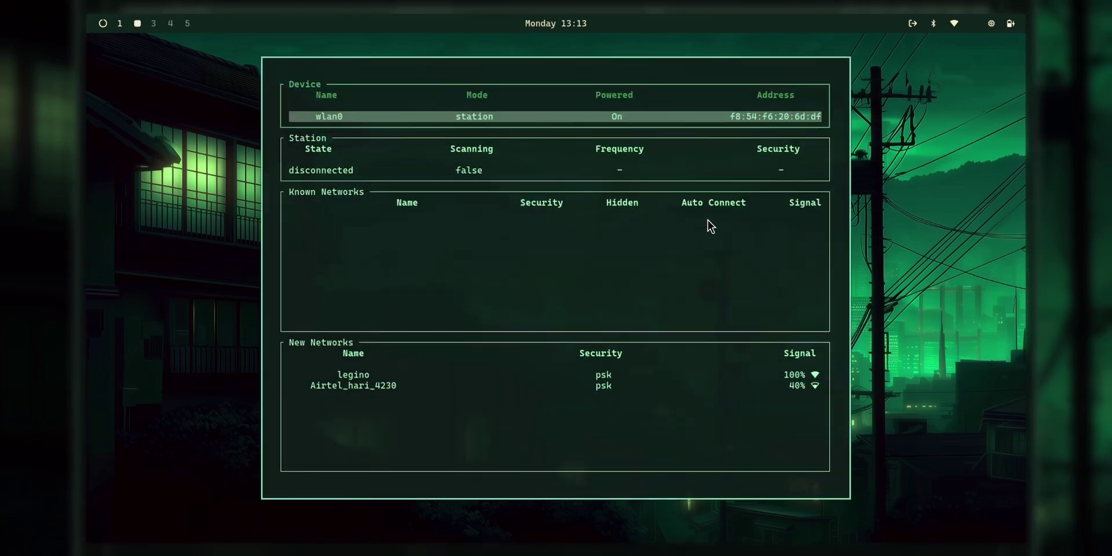
key("Escape")
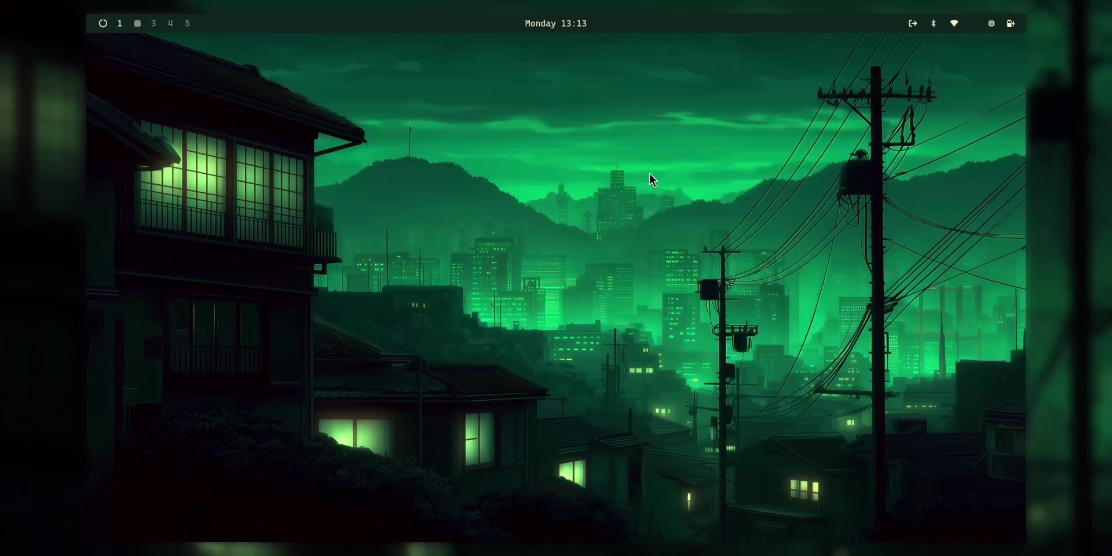
- Open Omarchy's About screen to view the hardware, software and uptime information
key("super+space")
key("Escape")
key("super+alt+space")
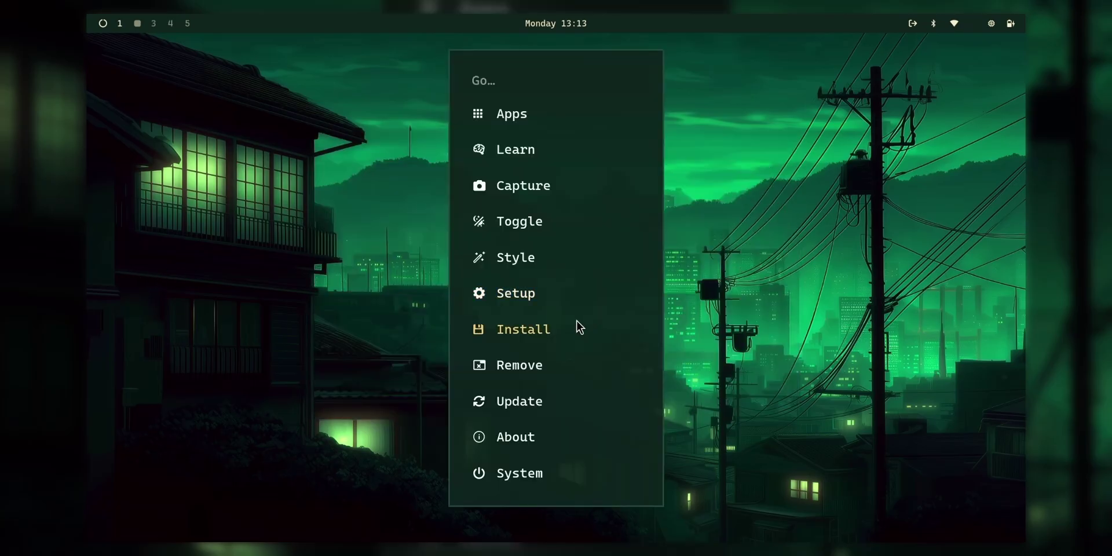
left_click(534, 436)
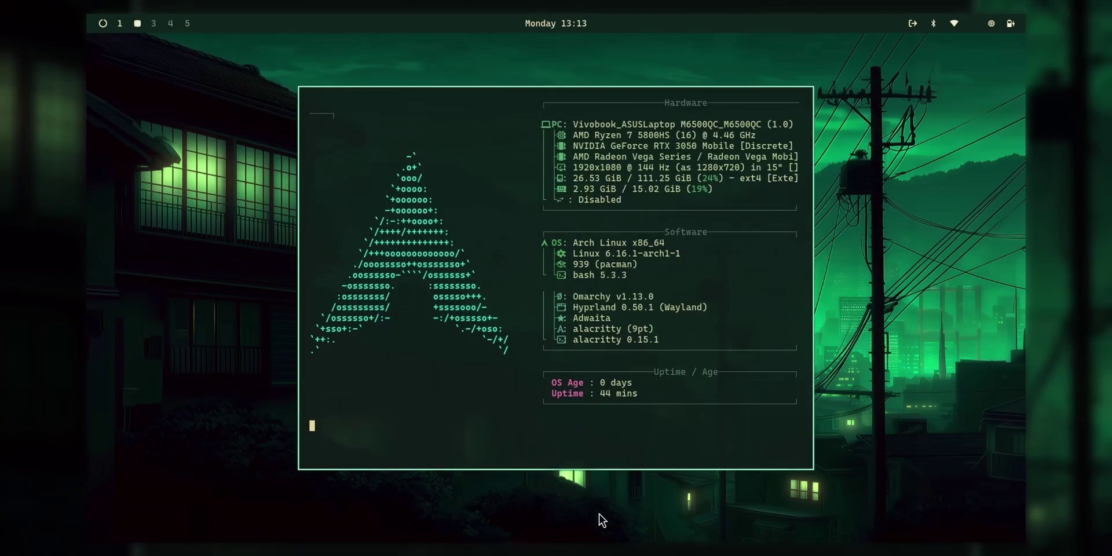